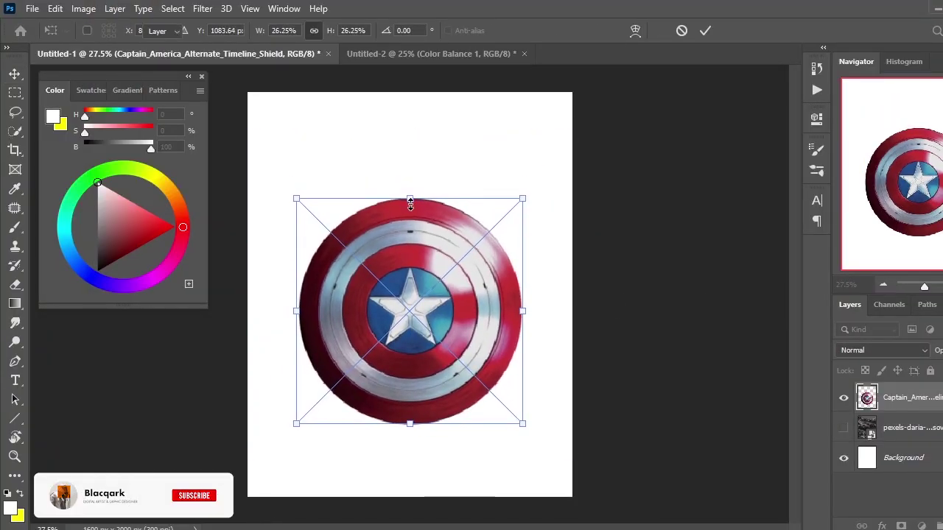
Erase the skull shield from the storm backdrop with Content-Aware Fill and move the backdrop below the rocks
key("Return")
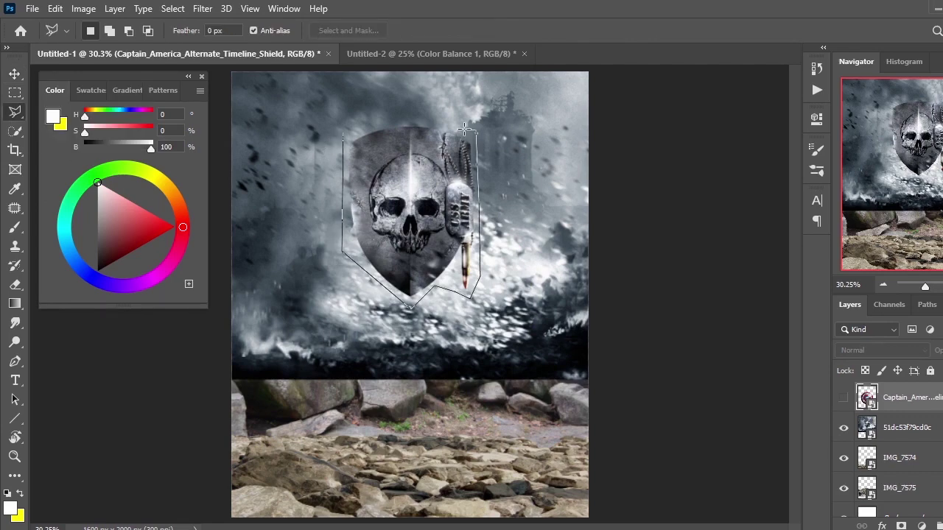
left_click(909, 427)
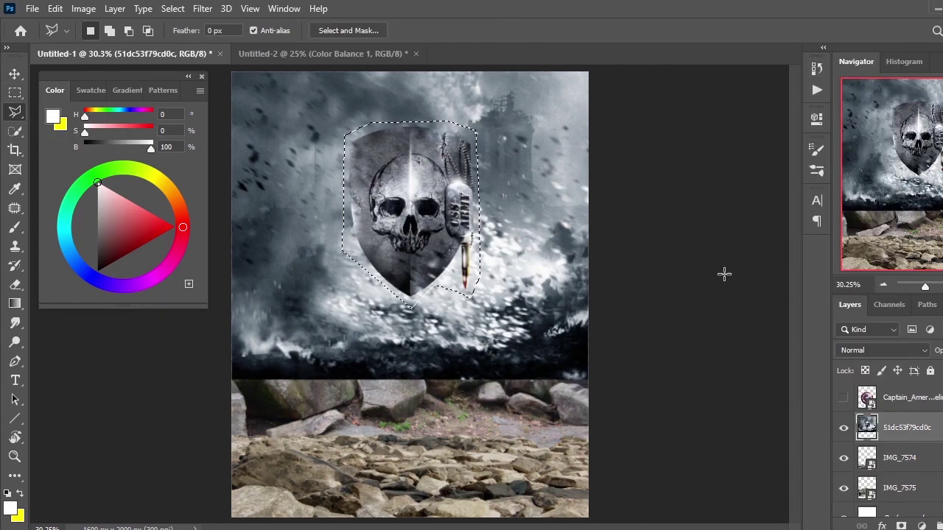
key("shift+F5")
key("Return")
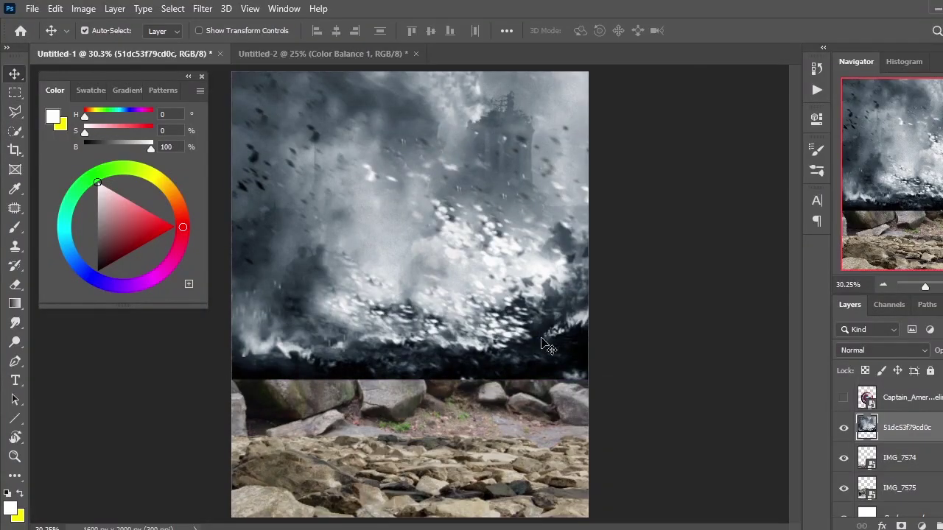
key("ctrl+[")
key("ctrl+[")
left_click_drag(549, 346, 546, 317)
left_click(843, 398)
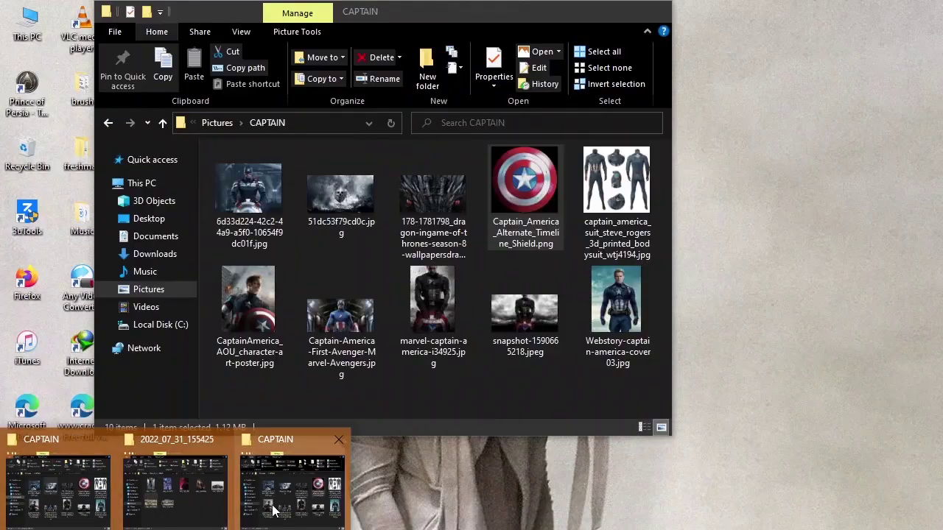
Drag the rock photo from the Pictures photos folder into the document
left_click(276, 513)
left_click(148, 288)
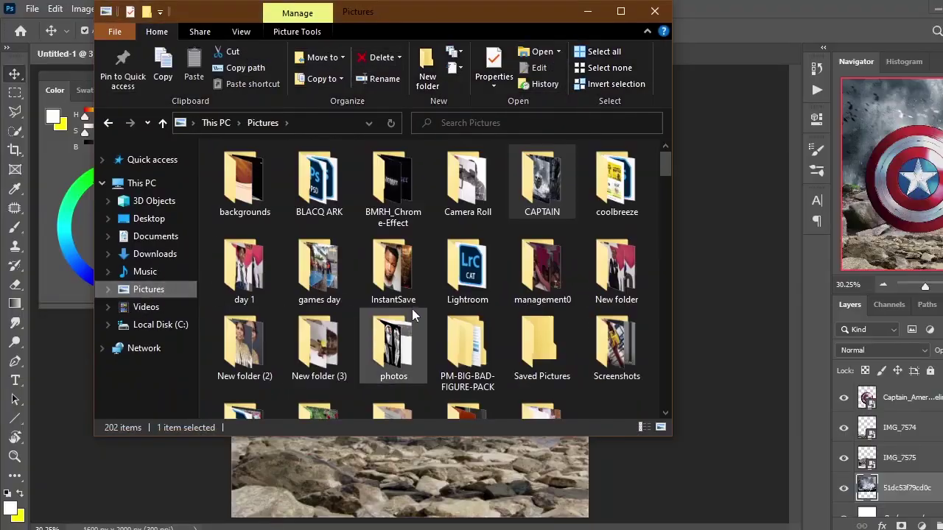
double_click(412, 315)
scroll(416, 309, "down", 3)
scroll(403, 299, "down", 5)
scroll(406, 306, "down", 5)
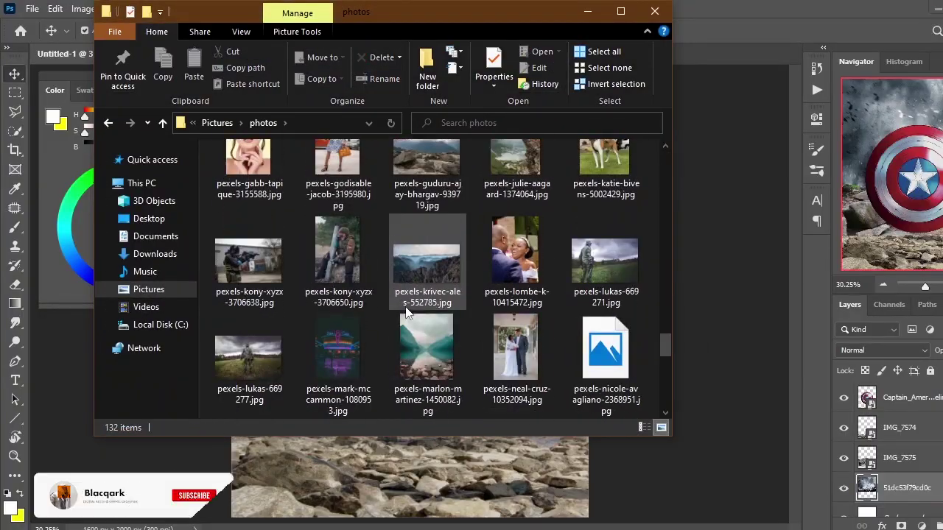
scroll(406, 313, "down", 3)
scroll(370, 305, "down", 5)
left_click_drag(343, 202, 410, 294)
Copy the middle rock band and lower-left rock slab to their own layers, then delete the rock photo
key("Return")
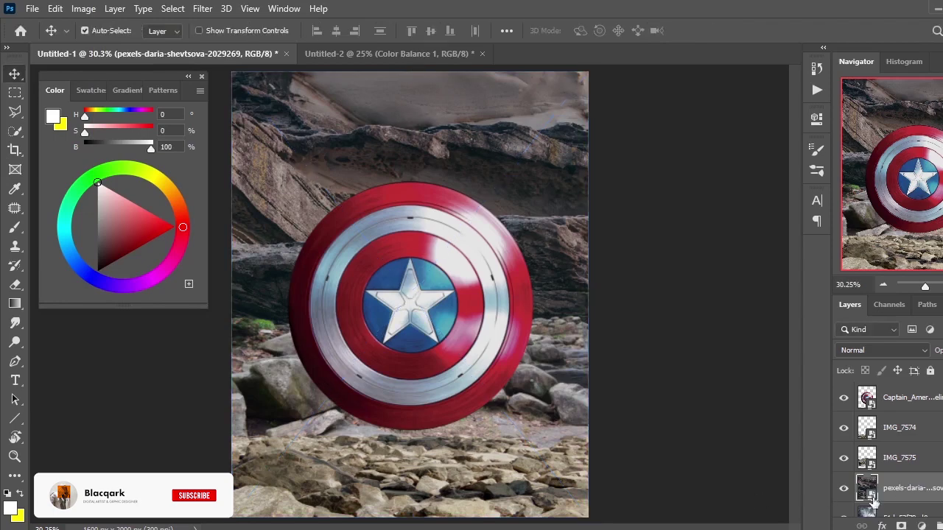
left_click_drag(874, 501, 873, 390)
left_click(15, 131)
left_click_drag(249, 265, 446, 270)
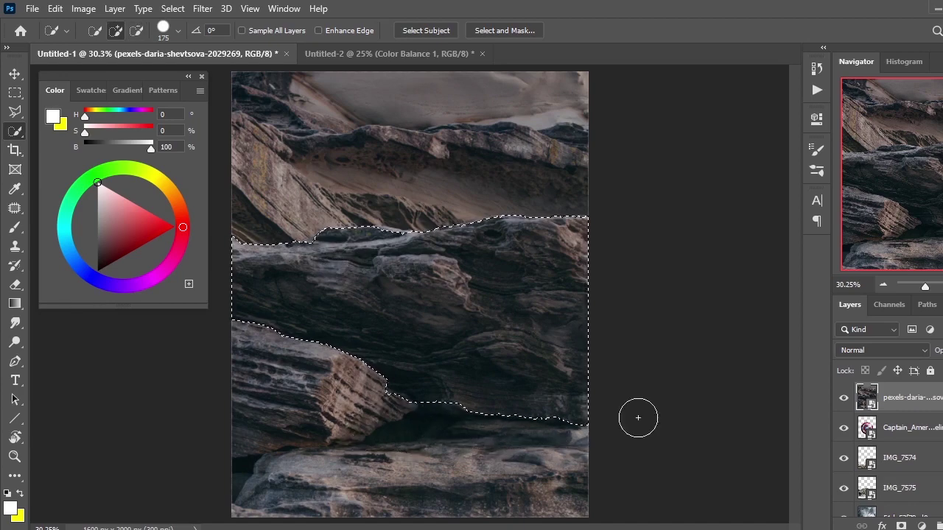
key("ctrl+j")
key("alt+bracketleft")
left_click_drag(280, 336, 324, 390)
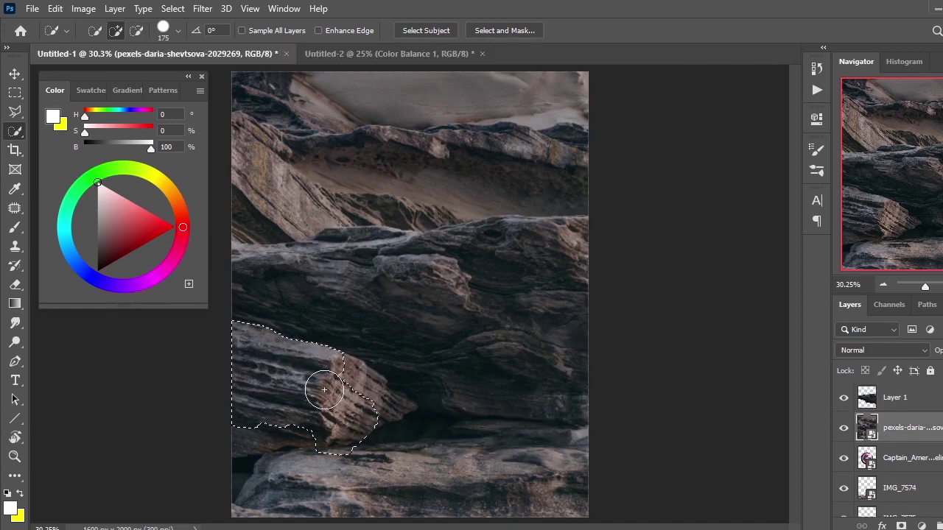
key("ctrl+j")
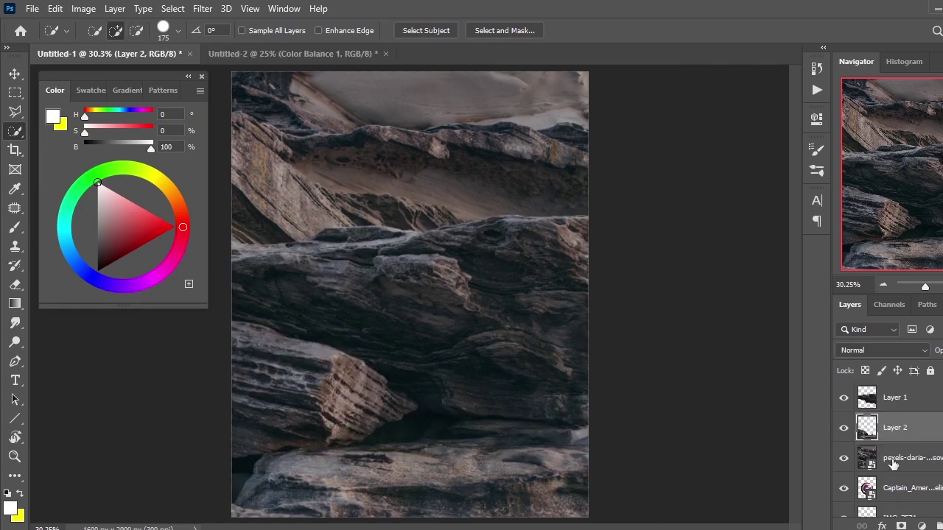
left_click_drag(899, 456, 891, 515)
Tilt the lower-left rock piece and lower the middle rock band beneath the shield
left_click(885, 431)
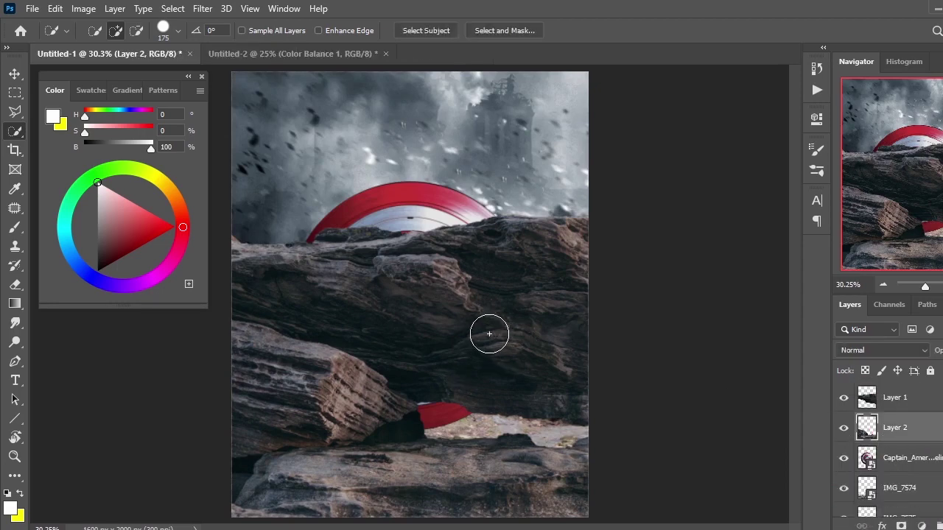
key("v")
left_click(843, 397)
key("ctrl+t")
left_click_drag(431, 298, 472, 301)
key("Return")
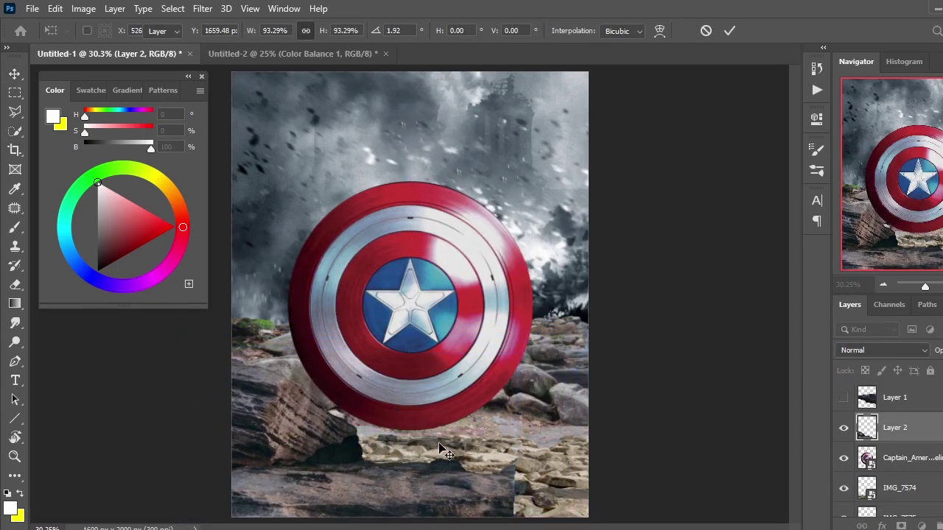
left_click(895, 397)
left_click(843, 397)
key("ctrl+t")
mouse_move(511, 432)
left_mouse_down()
mouse_move(400, 377)
mouse_move(479, 442)
left_mouse_up()
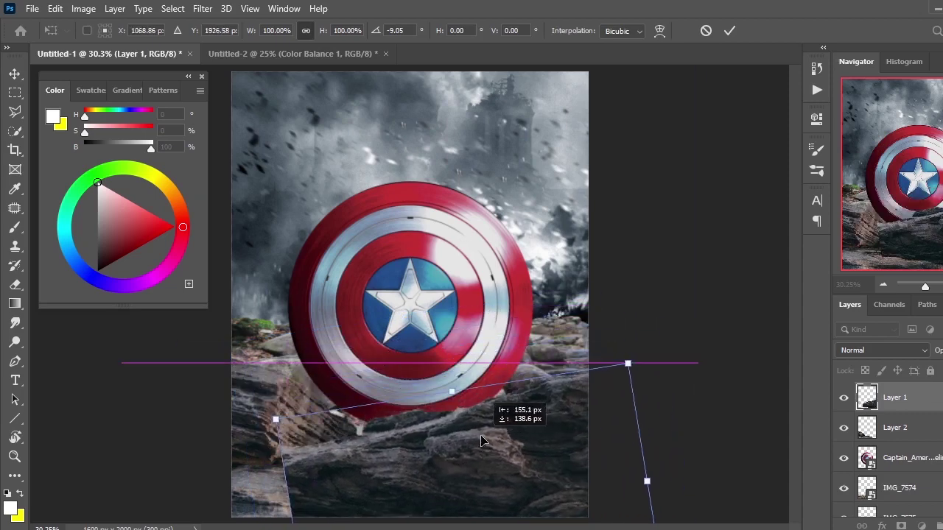
key("Return")
left_click_drag(564, 415, 500, 477)
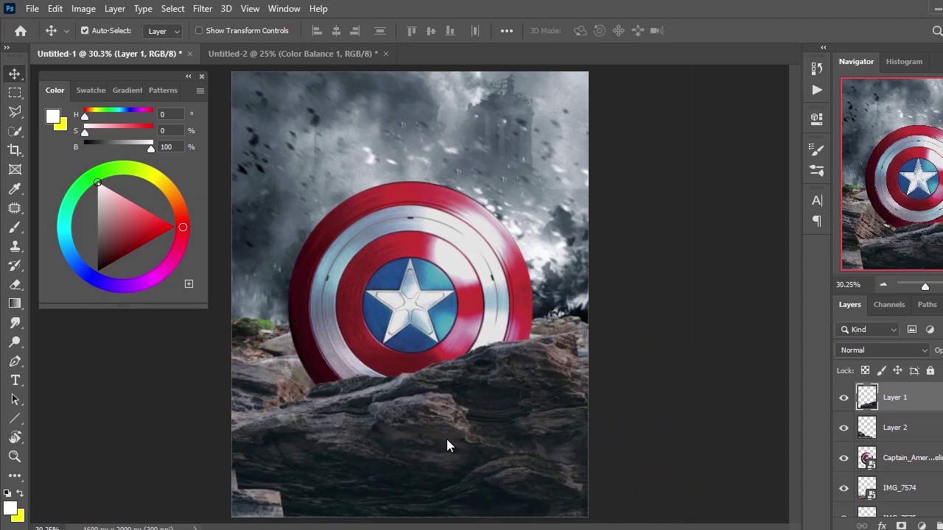
Duplicate the rock band twice, flipping and angling the copies across the left side
key("ctrl+j")
key("ctrl+t")
left_click_drag(447, 439, 376, 408)
key("Return")
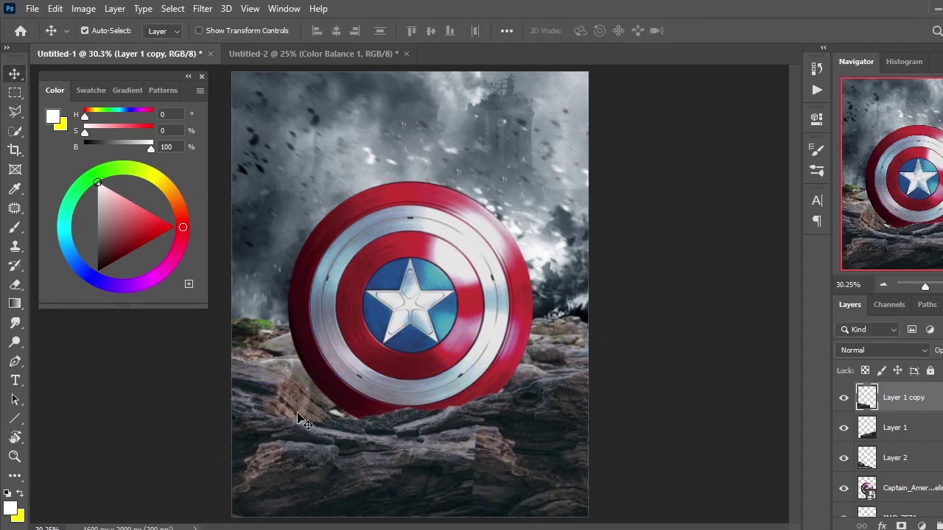
key("ctrl+j")
key("ctrl+t")
mouse_move(320, 429)
left_mouse_down()
mouse_move(432, 389)
mouse_move(287, 486)
mouse_move(284, 139)
left_mouse_up()
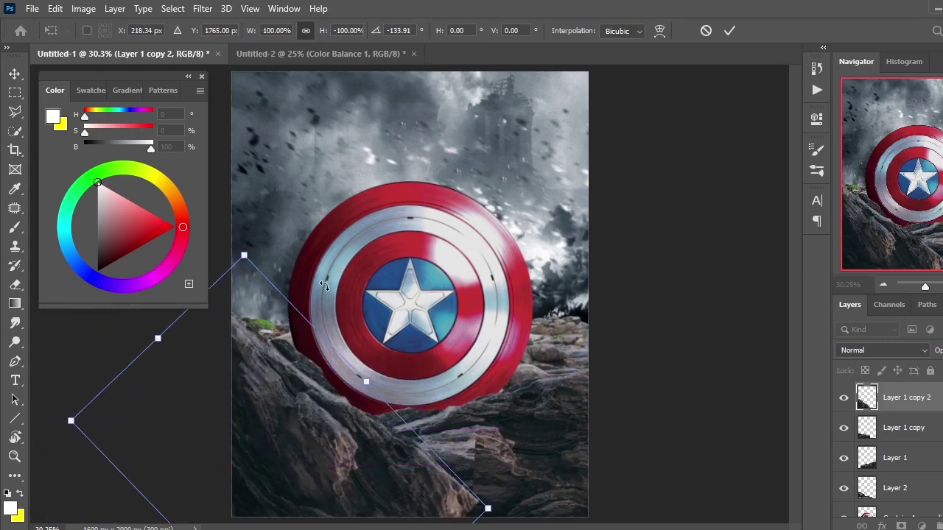
right_click(285, 139)
left_click(326, 399)
mouse_move(329, 361)
left_mouse_down()
mouse_move(363, 317)
mouse_move(310, 391)
mouse_move(320, 417)
left_mouse_up()
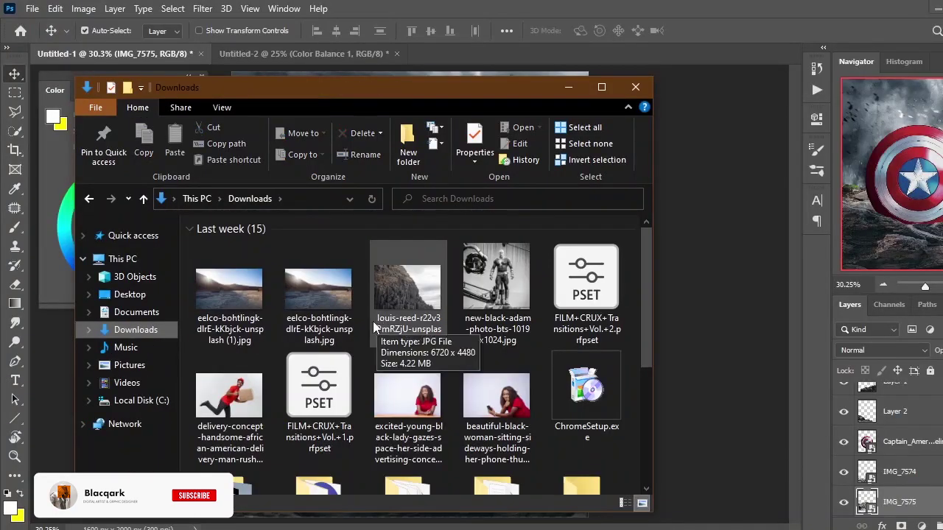
Place the rock outcrop photo, distort it to the left edge, and mask it to the outcrop
left_click_drag(373, 321, 409, 294)
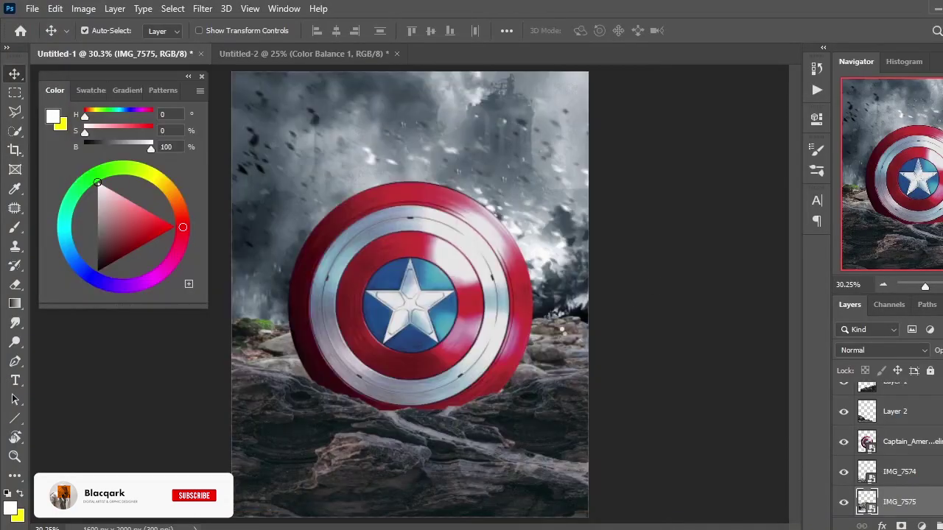
mouse_move(512, 246)
left_mouse_down()
mouse_move(249, 288)
mouse_move(267, 263)
left_mouse_up()
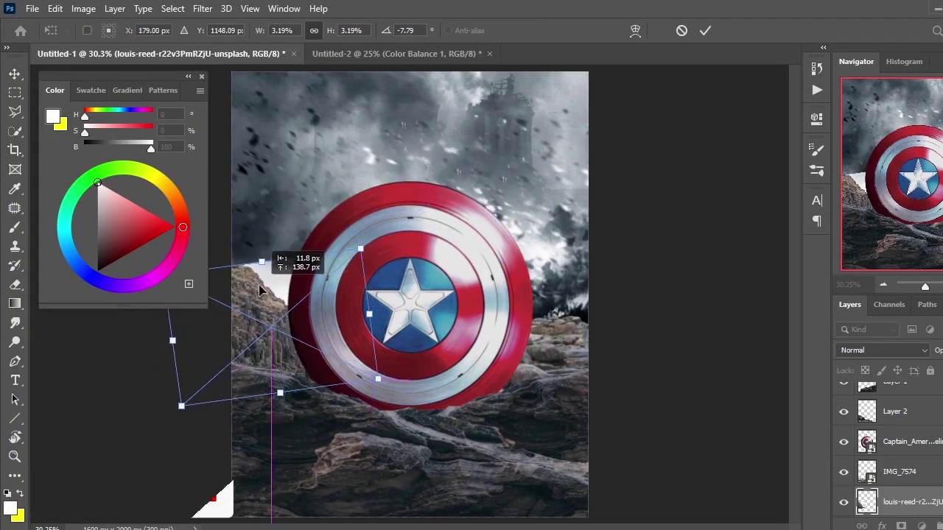
left_click_drag(229, 391, 273, 358)
key("Return")
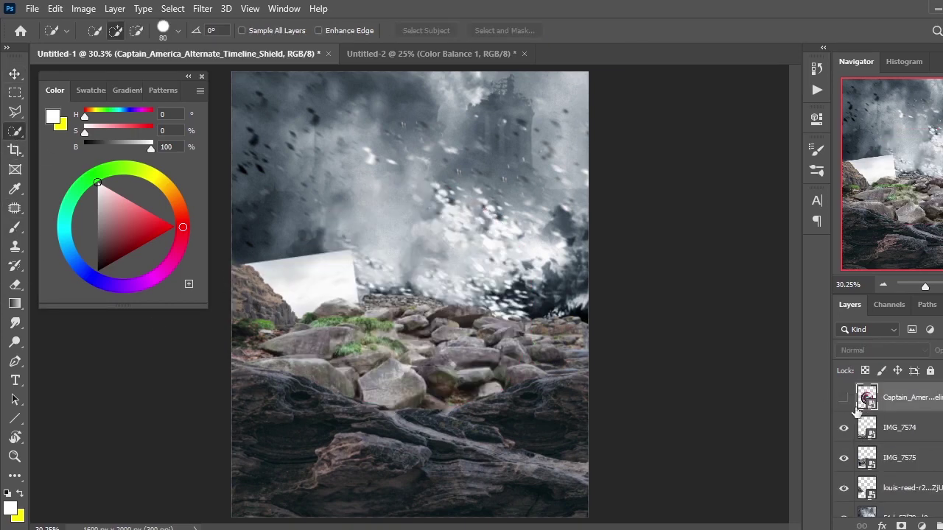
key("v")
left_click(251, 310)
left_click(14, 130)
left_click(240, 290)
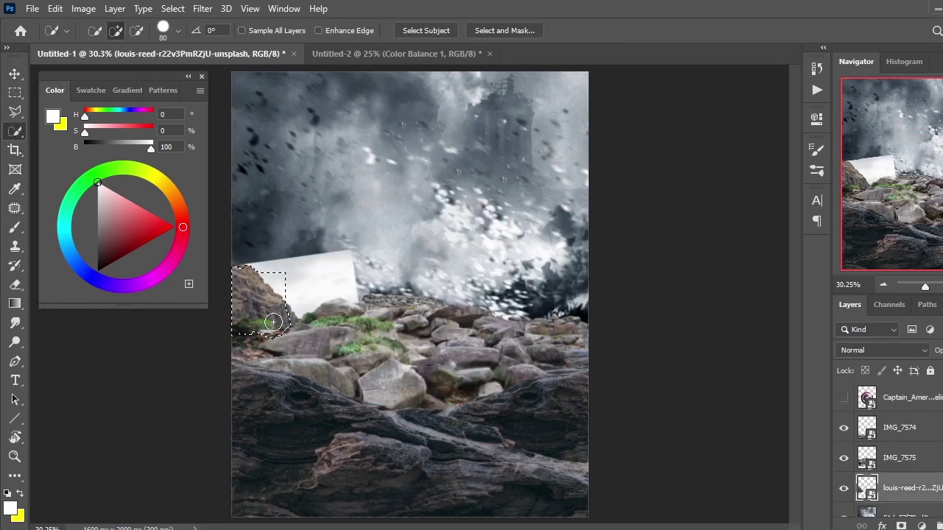
left_click(901, 526)
Place the hillside photo flipped and rotated on the right, masked to the brown slope, with the shield shown
key("v")
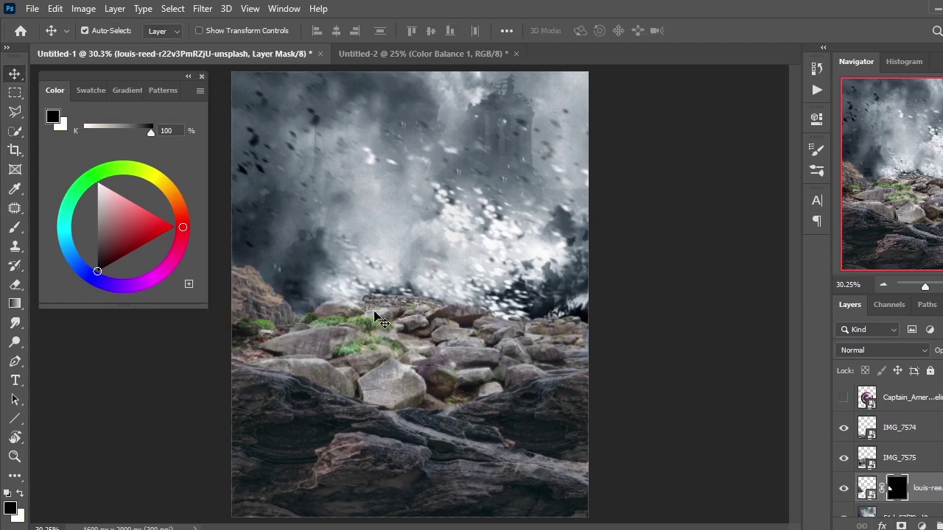
key("alt+Tab")
left_click_drag(418, 395, 409, 294)
right_click(396, 298)
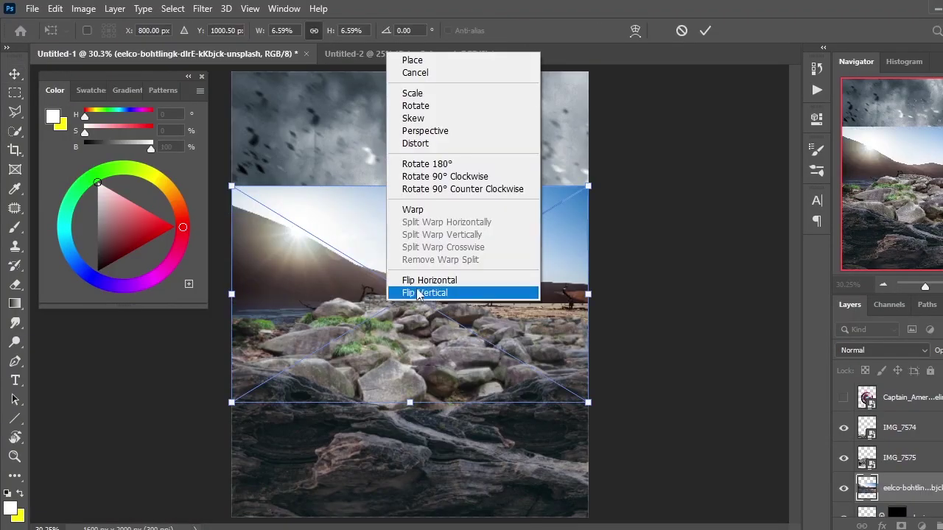
left_click(421, 290)
left_click_drag(243, 243, 261, 224)
left_click_drag(427, 331, 550, 299)
key("Return")
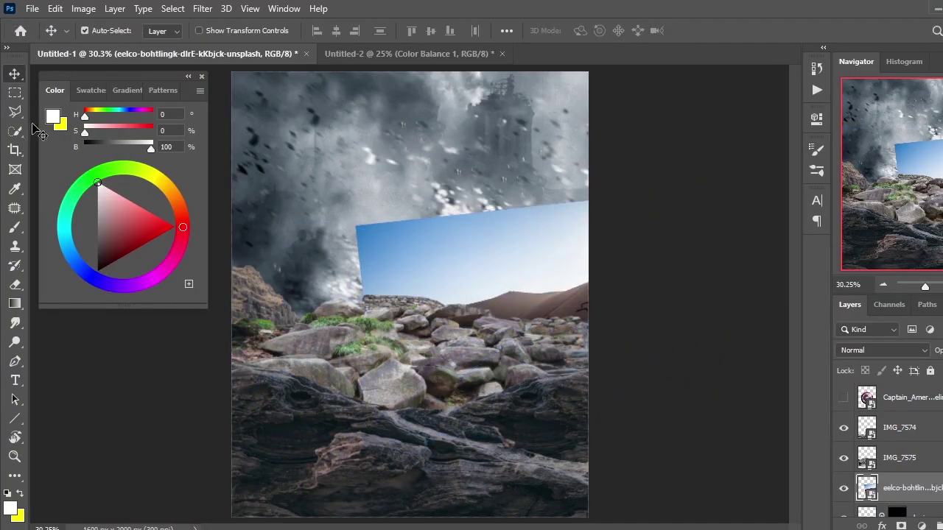
key("w")
left_click(901, 526)
key("v")
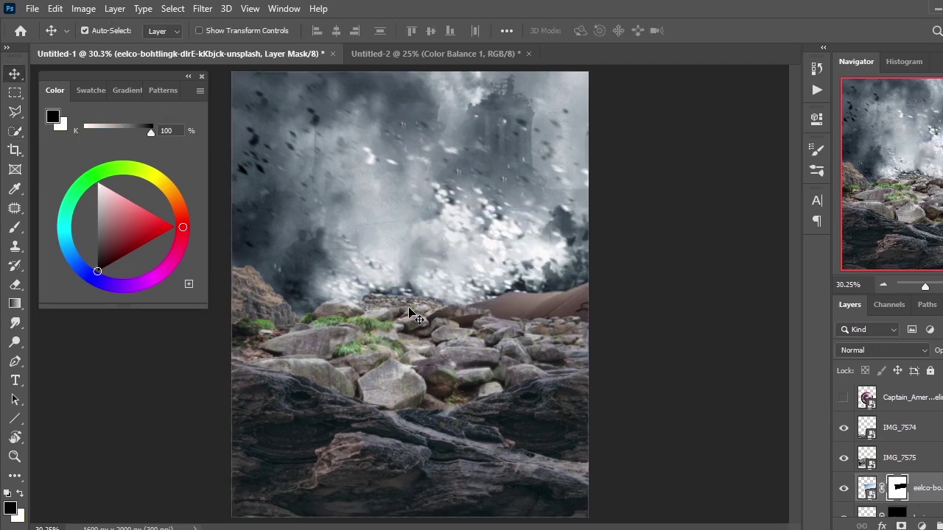
left_click(843, 398)
left_click(280, 376)
Discard a rotated IMG_7574 copy and move the Layer 2 rock piece below the shield
left_click(891, 435)
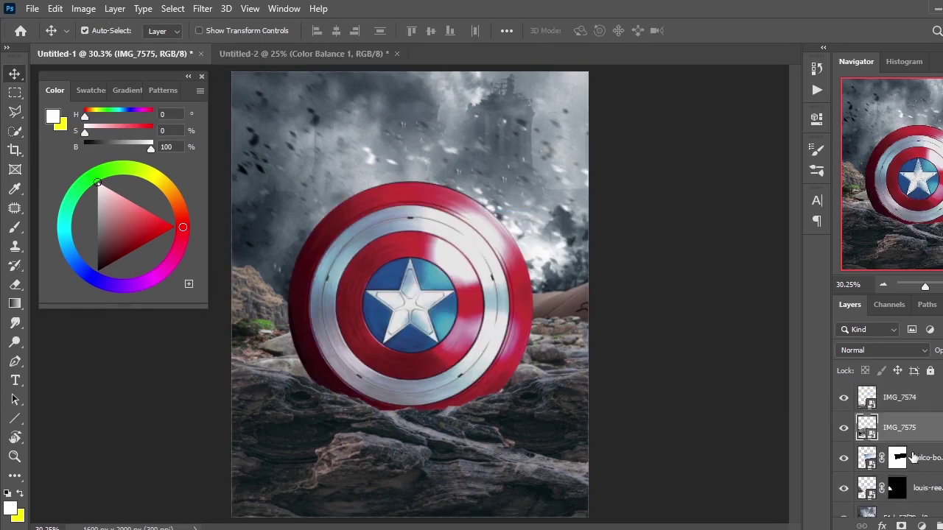
key("ctrl+j")
key("ctrl+t")
left_click_drag(460, 274, 486, 316)
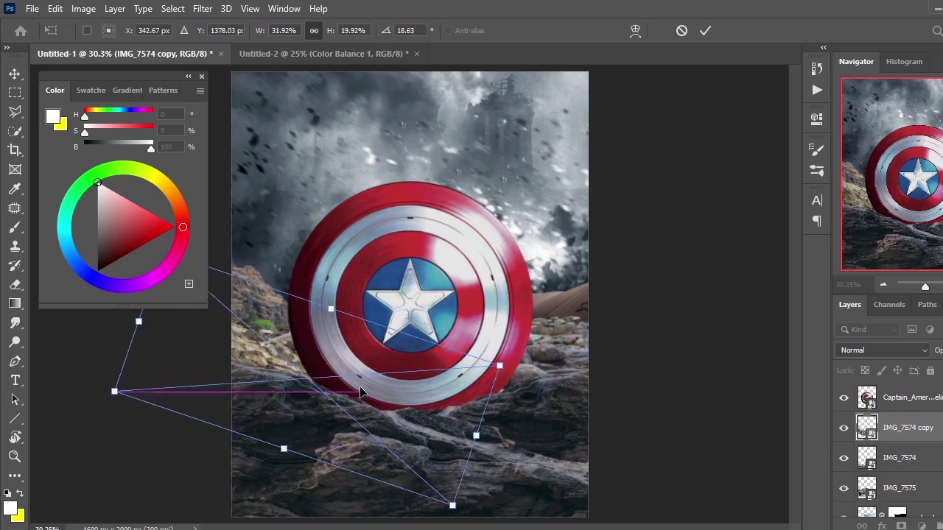
key("Escape")
key("ctrl+alt+z")
key("ctrl+alt+z")
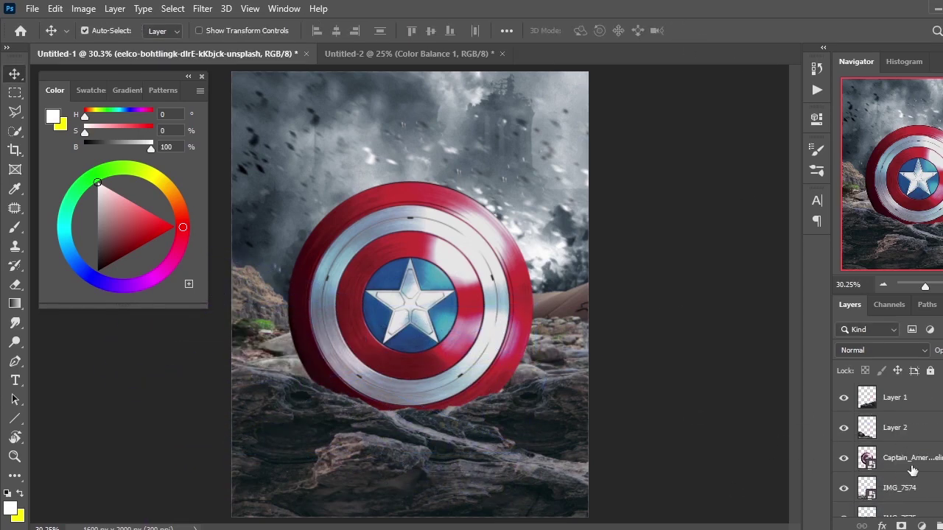
left_click(896, 435)
left_click_drag(897, 474, 897, 479)
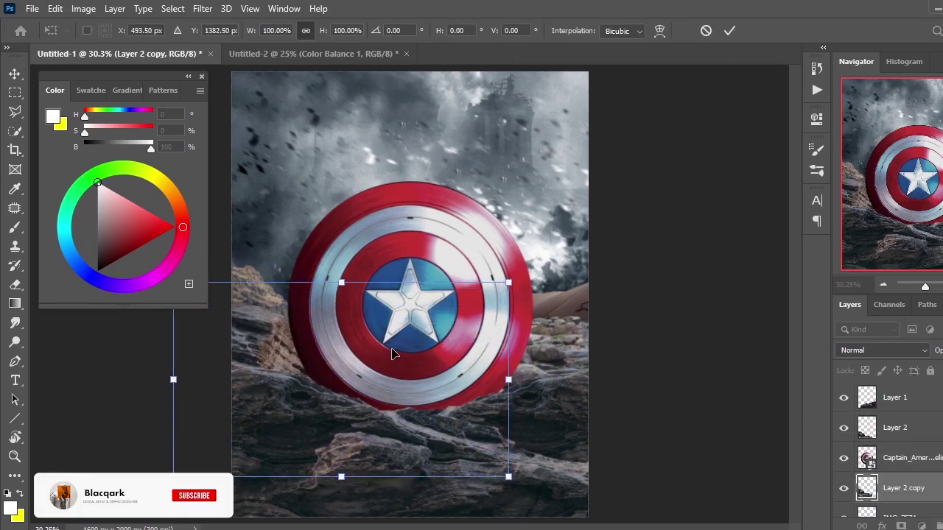
Duplicate the Layer 2 rock piece, moving it right, rotated and flipped
left_click(915, 438)
key("ctrl+j")
key("ctrl+t")
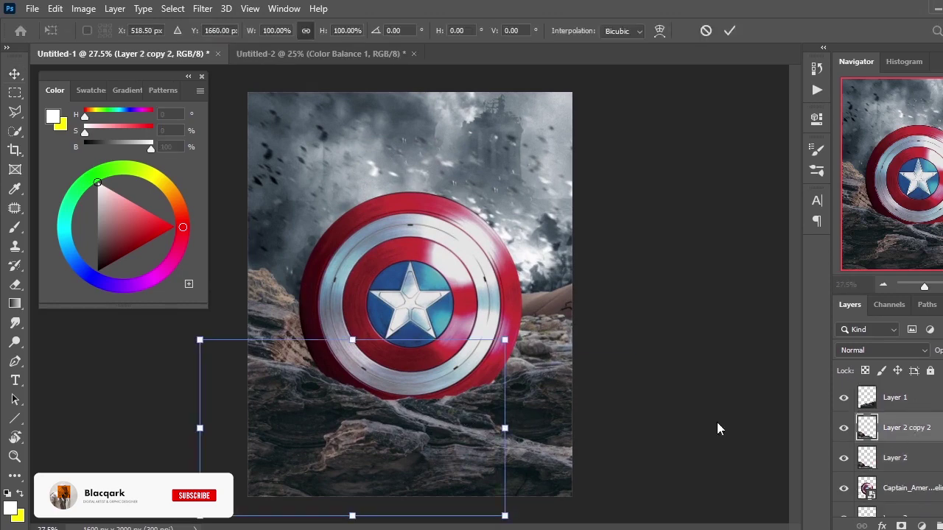
left_click_drag(346, 472, 452, 434)
left_click_drag(626, 486, 583, 400)
key("Return")
Place a rotated copy of the middle rock band over the shield's lower right edge
left_click(895, 397)
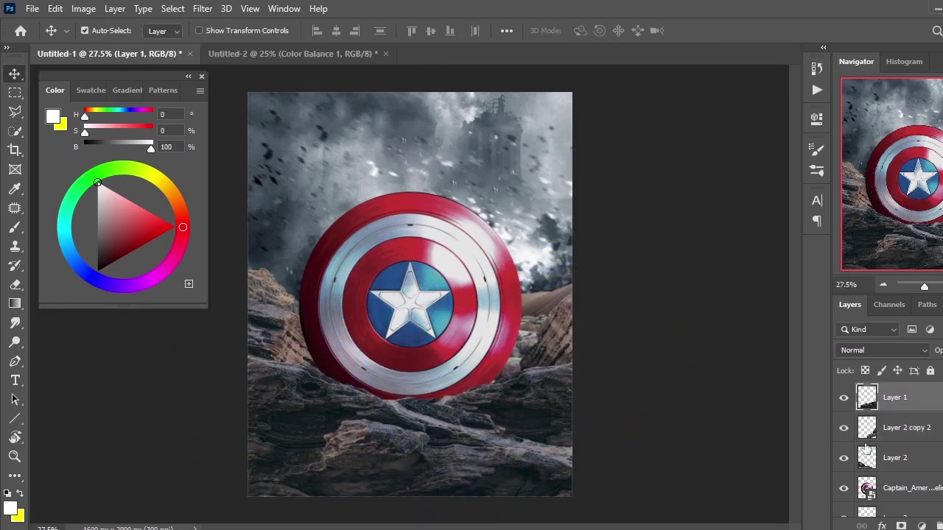
key("ctrl+j")
key("ctrl+t")
mouse_move(806, 431)
left_mouse_down()
mouse_move(582, 330)
mouse_move(597, 352)
mouse_move(519, 358)
left_mouse_up()
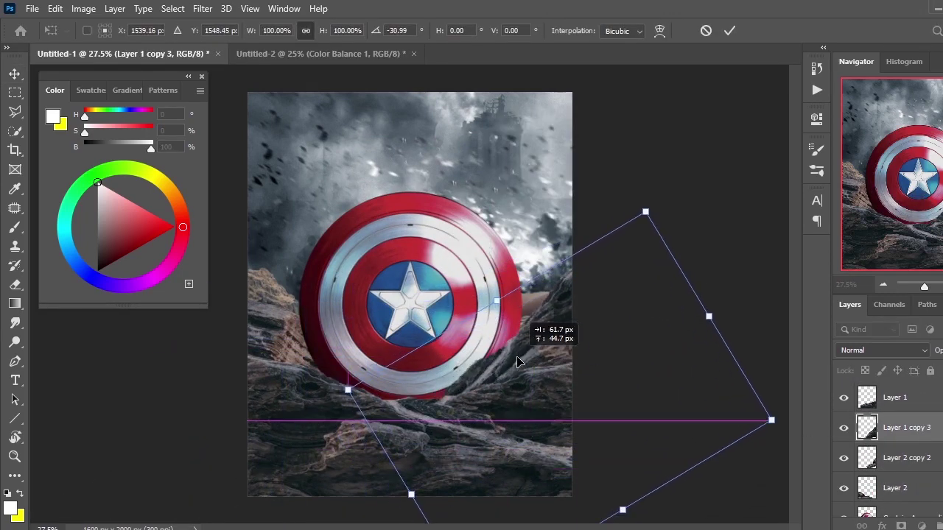
key("Return")
left_click(519, 385)
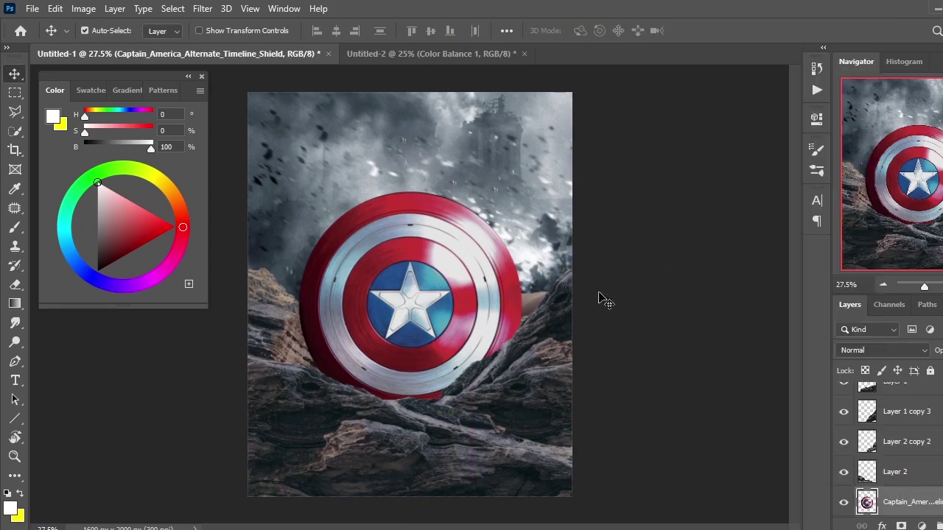
scroll(396, 312, "up", 5)
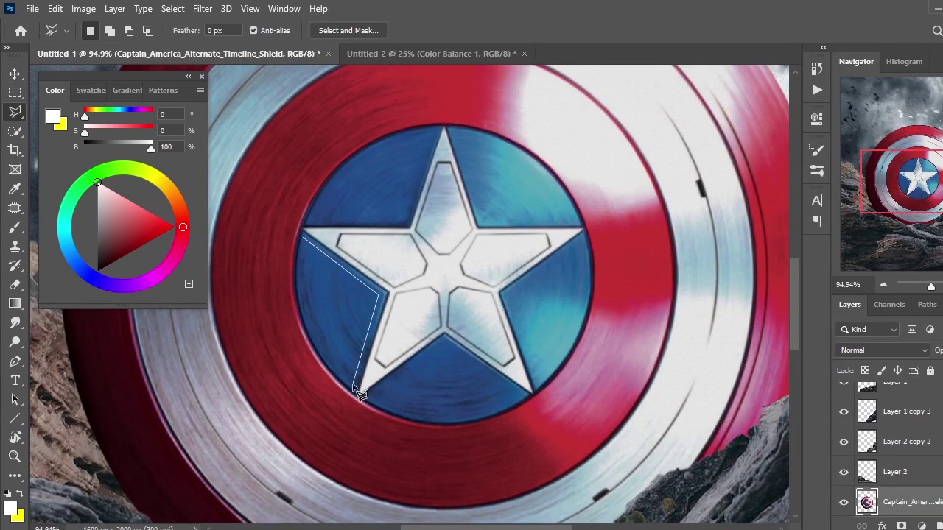
Outline the shield's star with Polygonal Lasso and replace it using Content-Aware Fill
left_click(353, 387)
key("ctrl+plus")
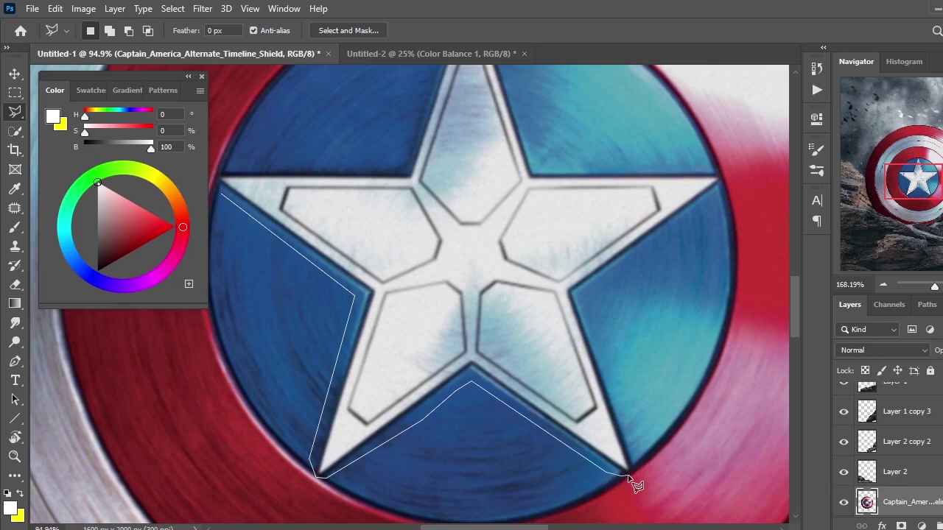
left_click(538, 173)
left_click_drag(490, 6, 477, 129)
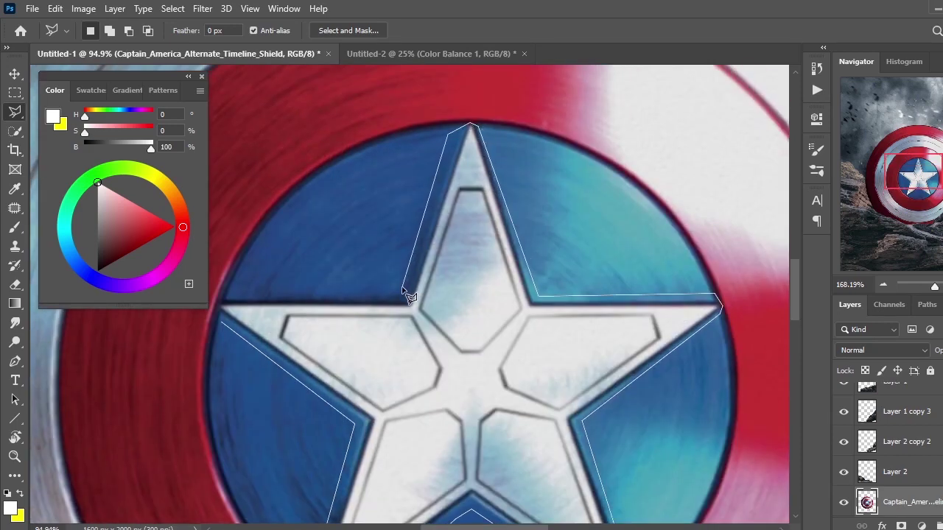
left_click(218, 303)
scroll(479, 324, "down", 2)
key("shift+F5")
key("Return")
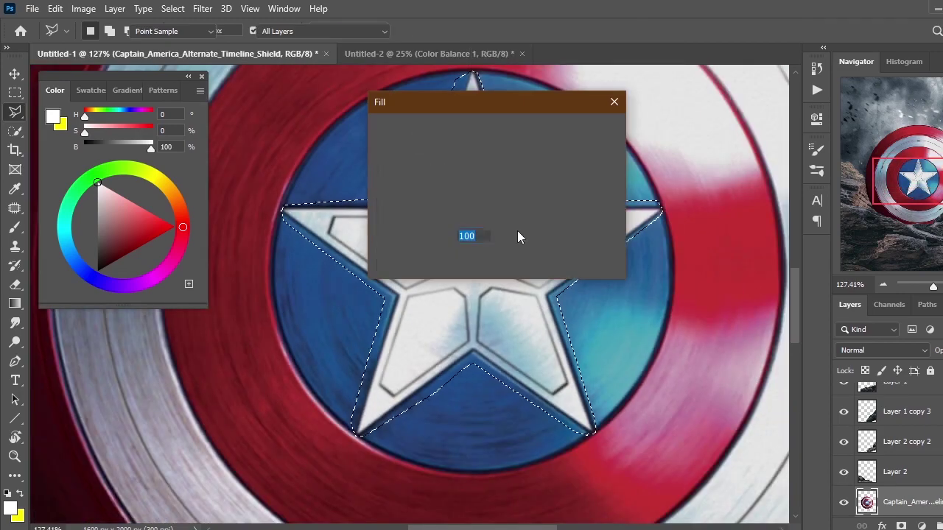
Patch the leftover red fragments and streaks with nearby clean blue
scroll(440, 277, "up", 3)
scroll(441, 278, "down", 2)
left_click(18, 214)
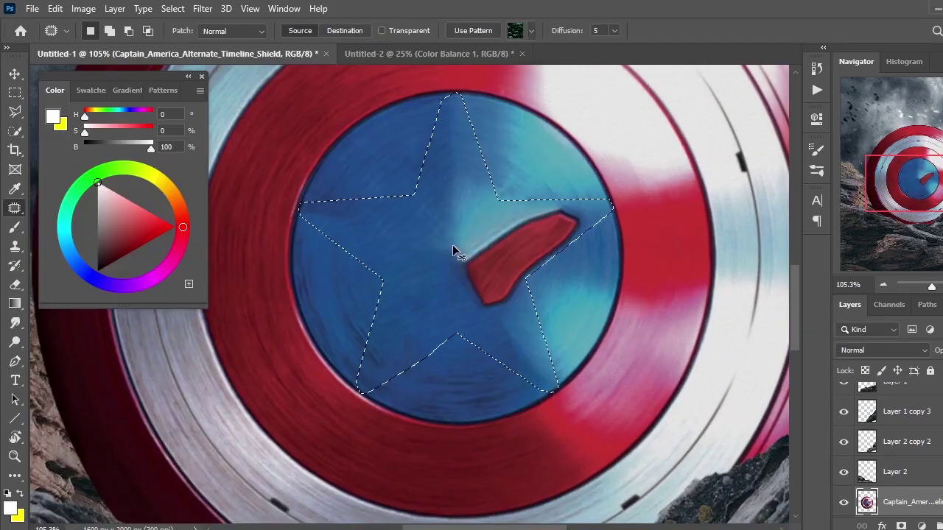
left_click_drag(583, 252, 447, 243)
left_click_drag(530, 243, 516, 270)
left_click_drag(600, 233, 583, 275)
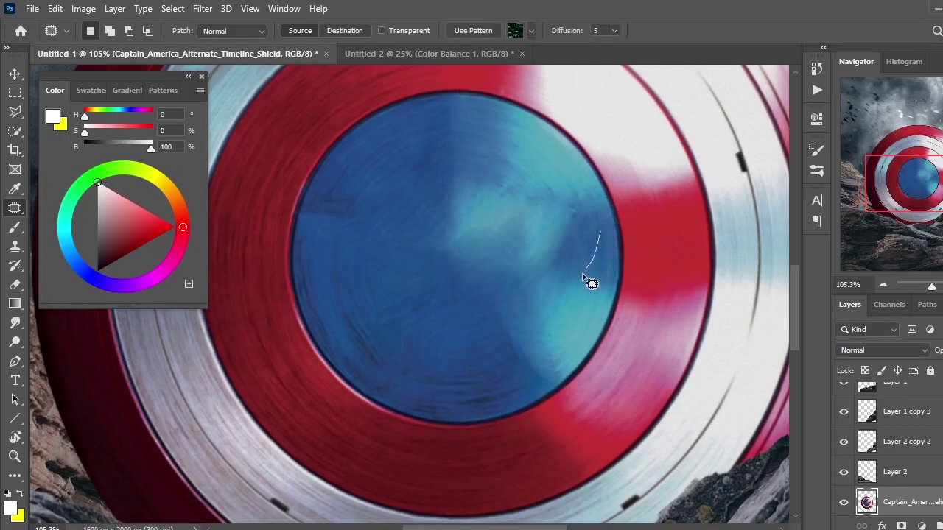
scroll(501, 307, "down", 2)
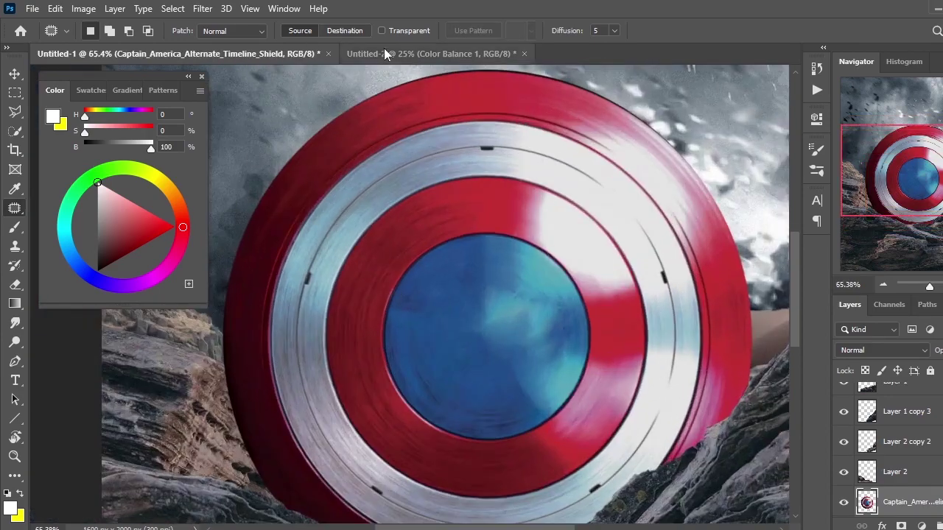
Drag the ISCOM logo from its document into the shield document
left_click(384, 53)
key("v")
mouse_move(295, 140)
left_mouse_down()
mouse_move(432, 284)
mouse_move(421, 235)
left_mouse_up()
Scale the ISCOM logo to fill the shield's centre disc
key("ctrl+t")
left_click_drag(416, 420, 416, 439)
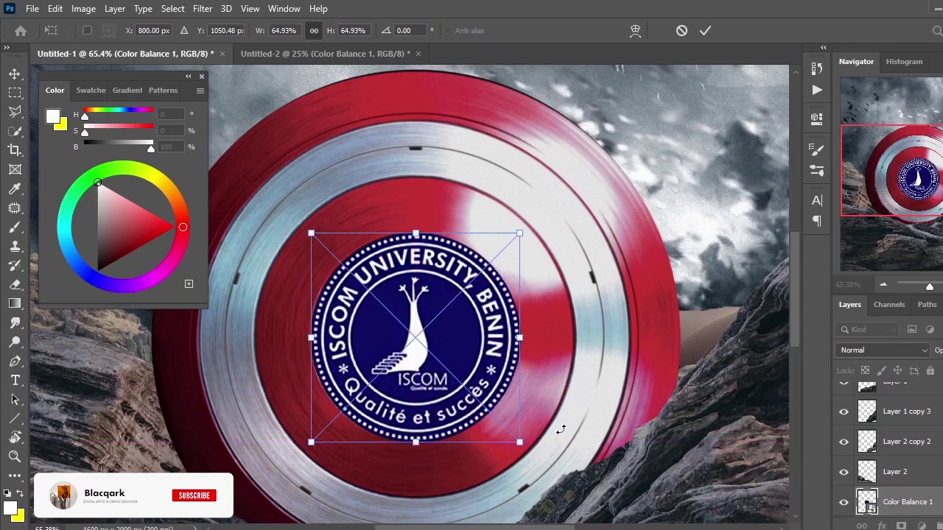
key("Return")
scroll(398, 263, "up", 2)
Add a Hue/Saturation layer clipped to the shield, shifting Hue to -110 for purple
left_click(921, 526)
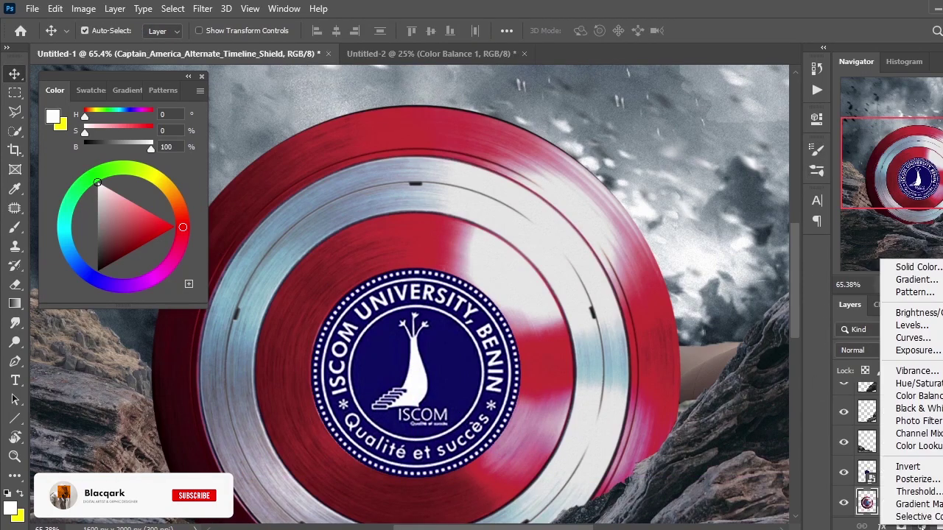
left_click(906, 454)
key("ctrl+alt+g")
mouse_move(701, 218)
left_mouse_down()
mouse_move(779, 218)
mouse_move(627, 219)
left_mouse_up()
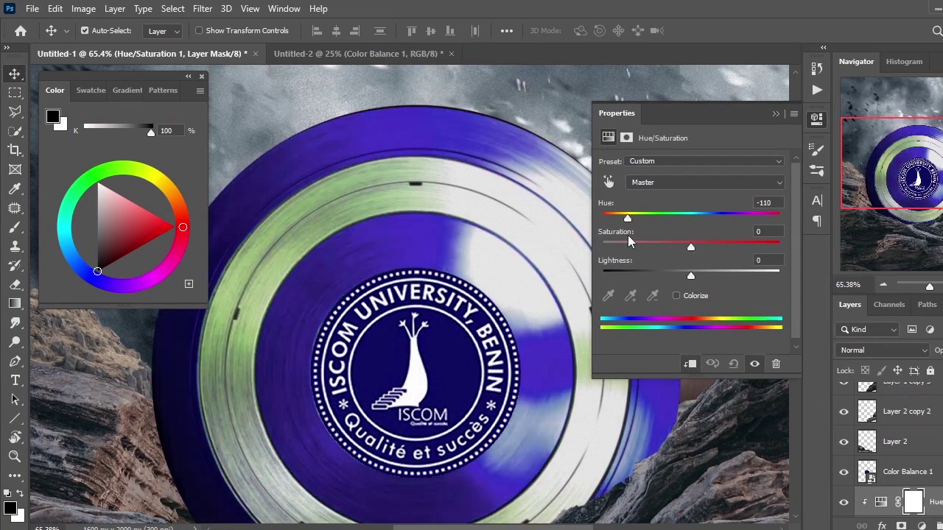
Mask the hue change off the shield's rings so they stay silver
left_click(774, 114)
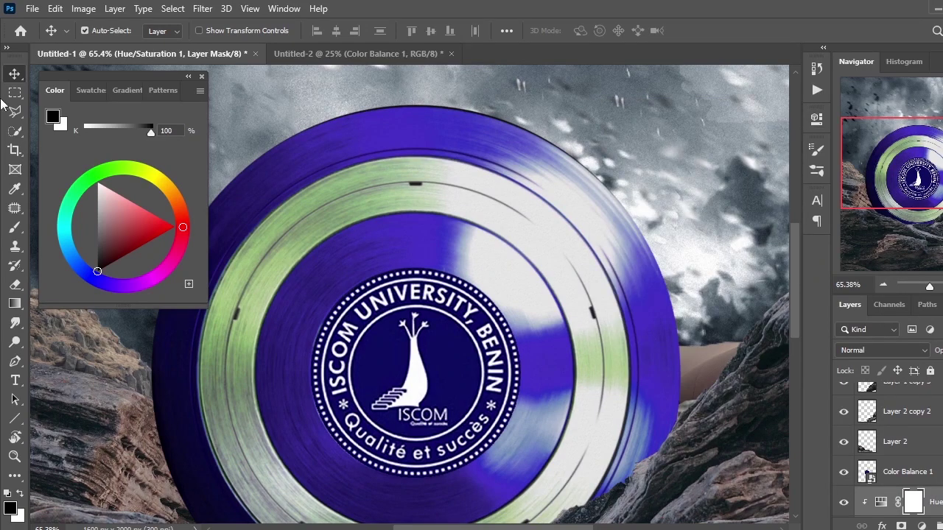
key("w")
left_click_drag(295, 229, 320, 209)
scroll(591, 274, "down", 4)
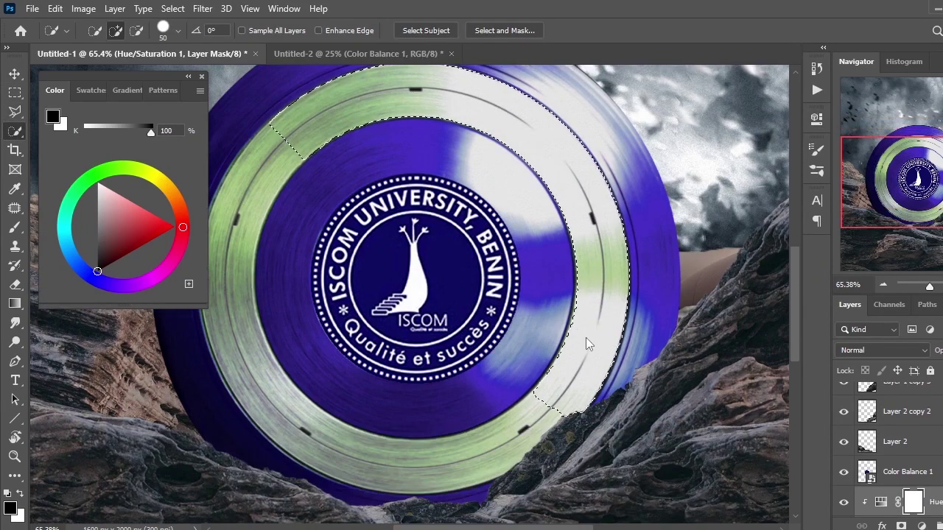
left_click_drag(591, 273, 500, 385)
key("alt+BackSpace")
scroll(522, 312, "up", 2)
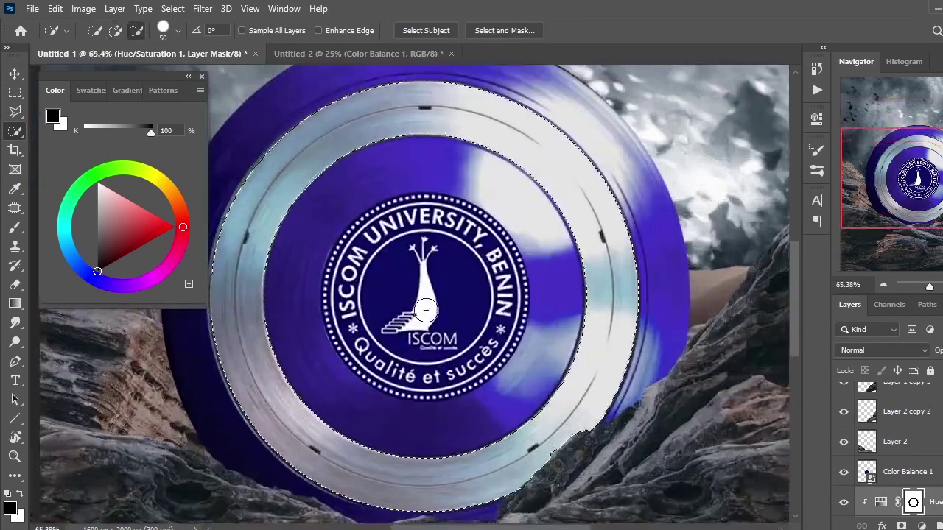
scroll(522, 312, "up", 2)
key("v")
scroll(541, 254, "down", 2)
scroll(515, 273, "down", 2)
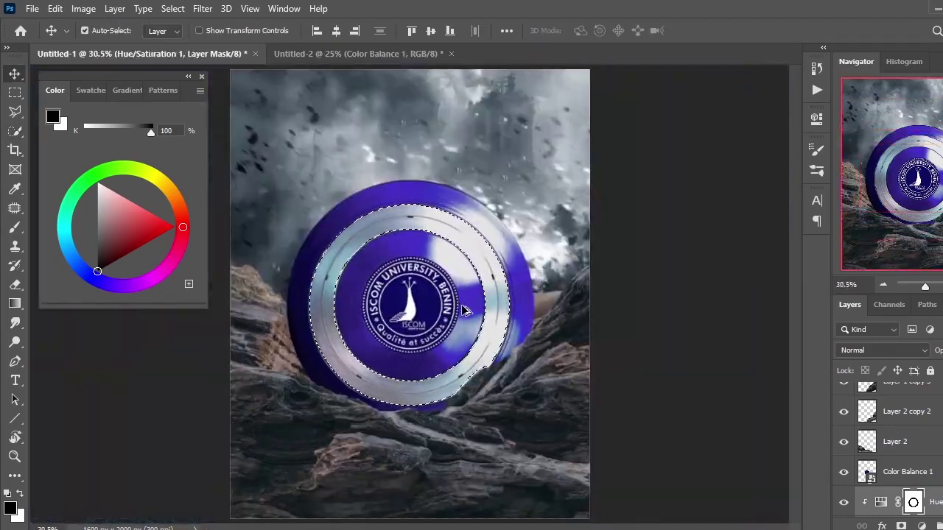
scroll(458, 331, "up", 2)
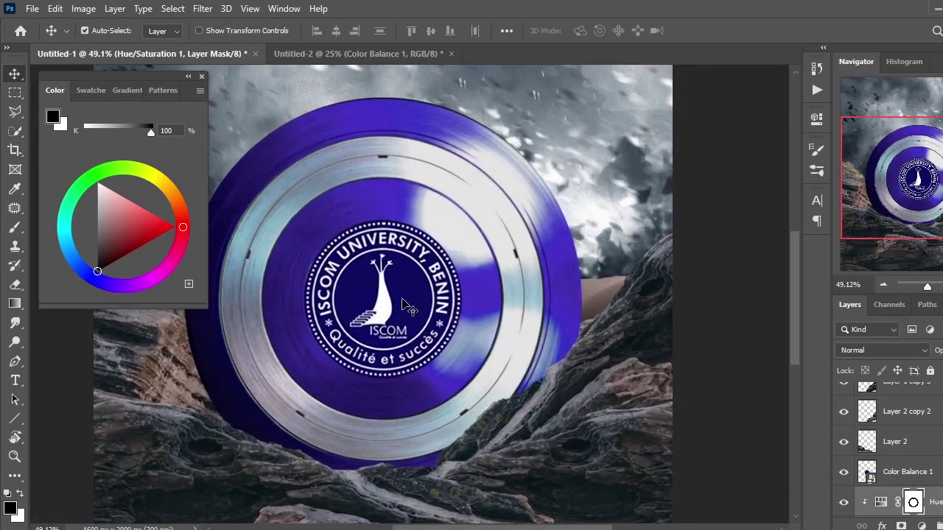
Give the logo layer a Bevel & Emboss style, trying Down then keeping direction Up
double_click(936, 477)
left_click_drag(515, 66, 692, 59)
left_click(624, 128)
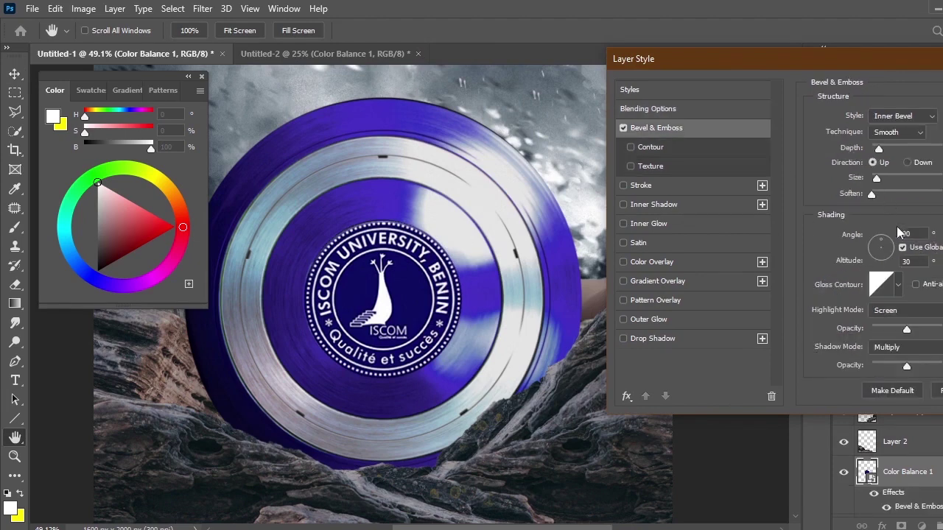
left_click(906, 162)
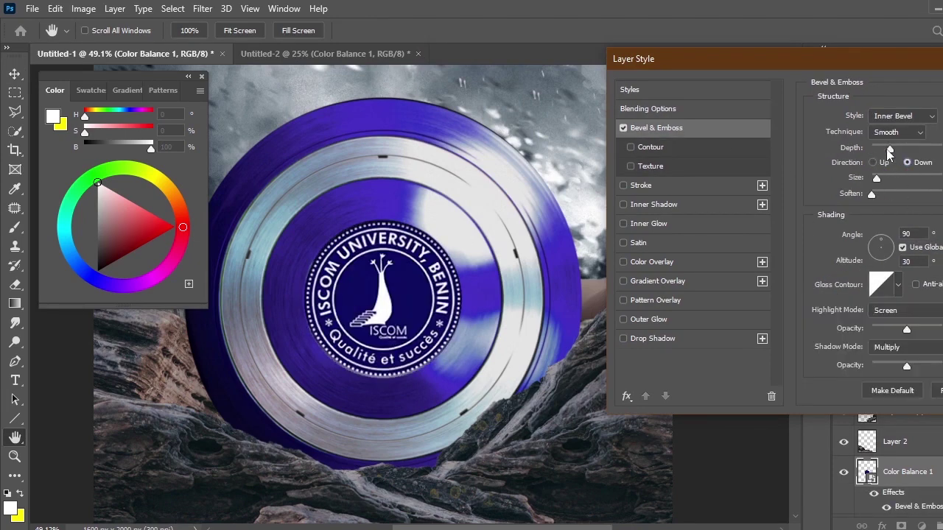
left_click(872, 162)
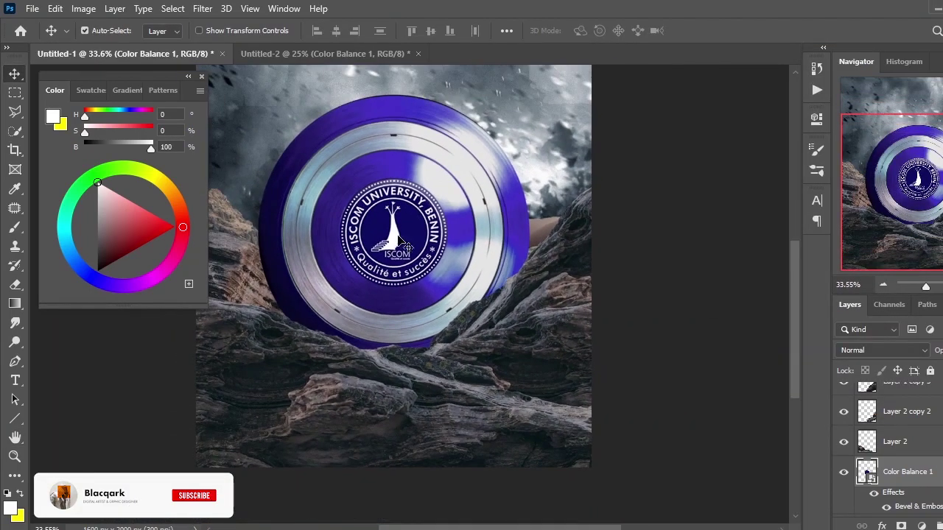
Browse File Explorer's textures and PNGs folder to find a Lumii grunge texture
scroll(924, 467, "down", 5)
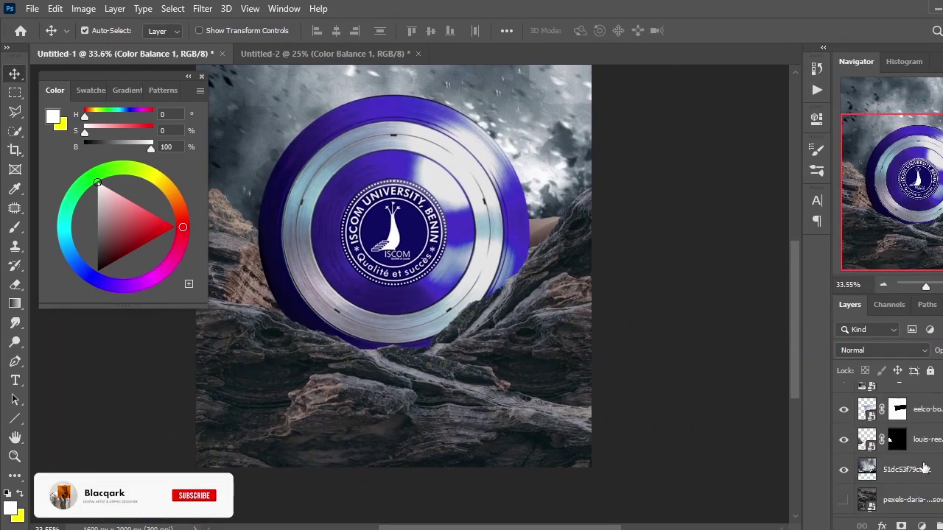
left_click(67, 486)
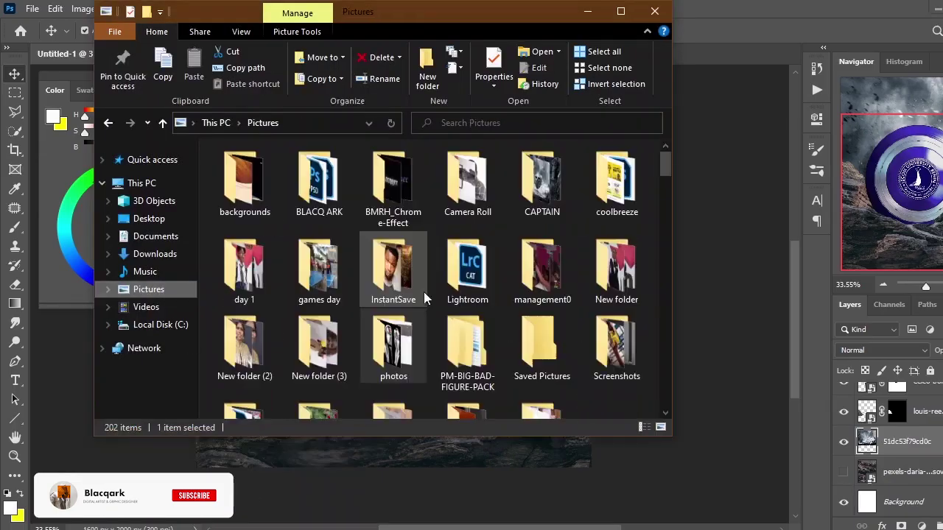
scroll(353, 295, "down", 2)
double_click(315, 337)
scroll(353, 313, "down", 10)
scroll(354, 313, "down", 5)
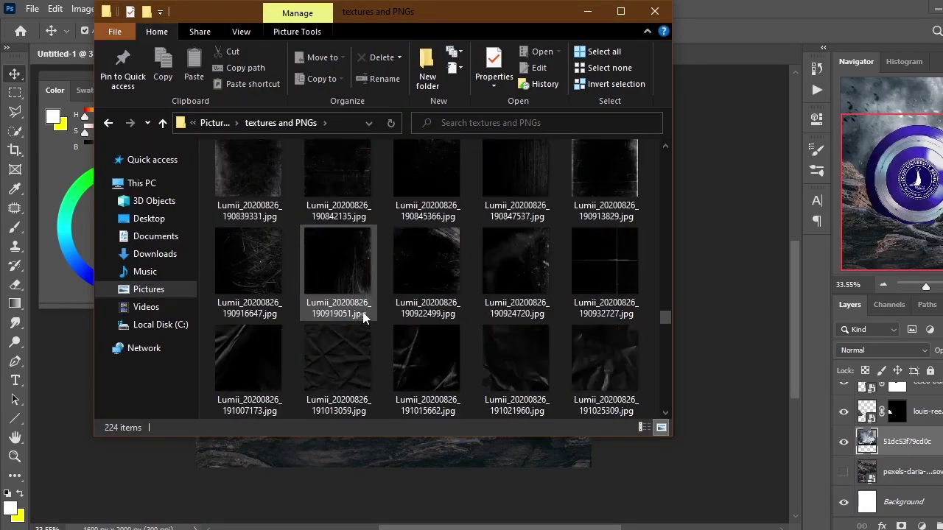
scroll(354, 313, "down", 5)
scroll(442, 295, "down", 2)
Place the dark grunge texture over the scene in Screen blend mode
left_click_drag(427, 265, 353, 458)
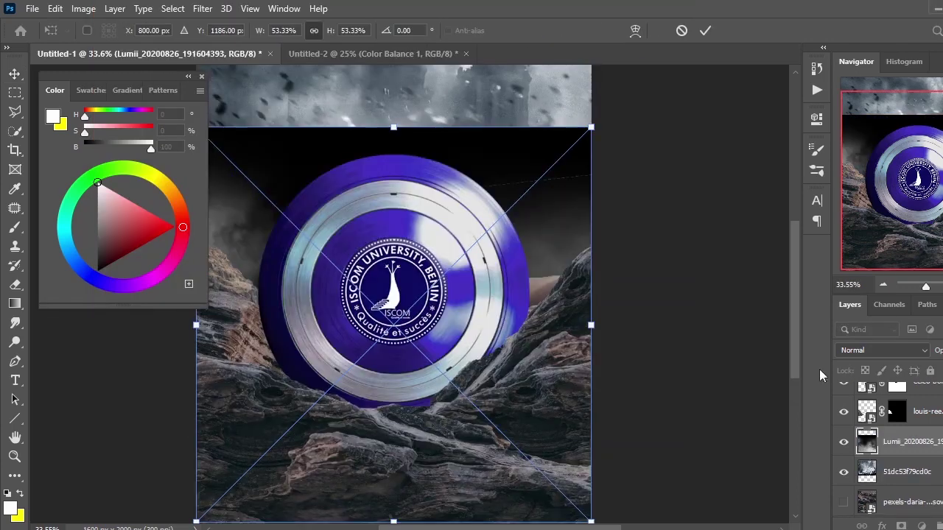
left_click(882, 350)
left_click(862, 286)
key("Return")
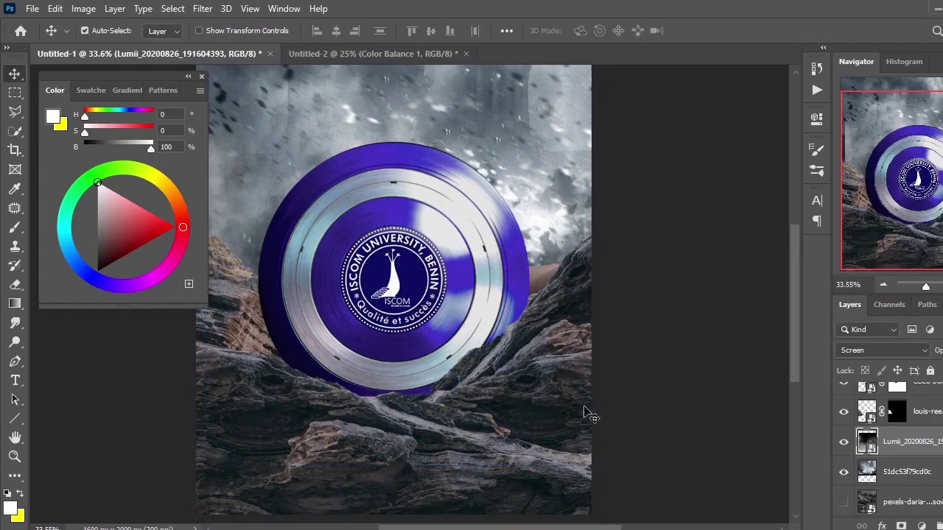
scroll(763, 341, "down", 2)
scroll(891, 441, "up", 2)
Prepare a new fog layer with a grey colour and a soft round brush
left_click(921, 526)
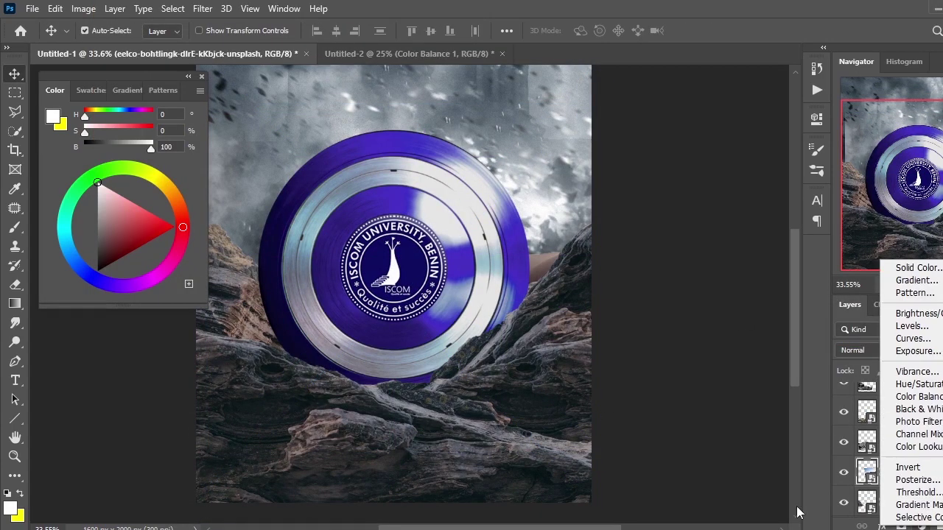
key("b")
left_click(258, 243, "alt")
right_click(346, 354)
double_click(349, 357)
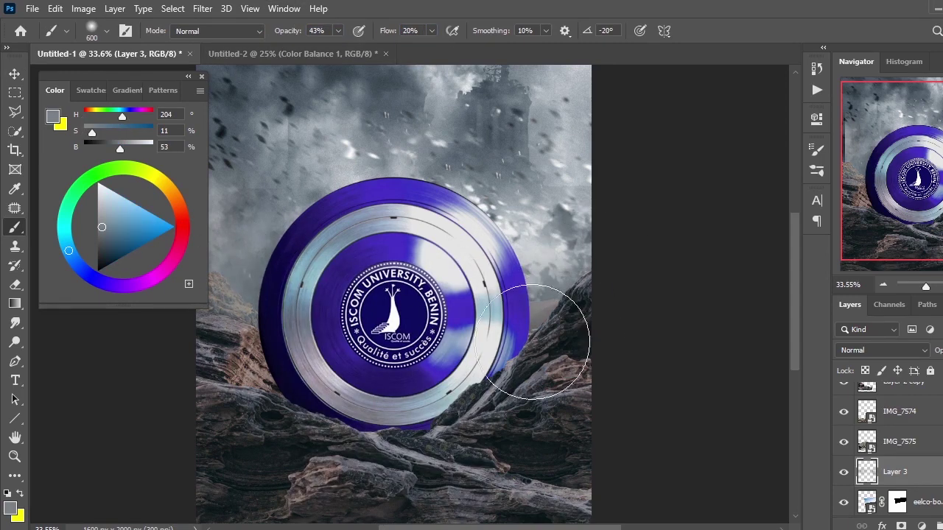
Add clipped Levels with lowered output white to the eelco and louis-reed rock layers
left_click(905, 502)
left_click(921, 525)
left_click(909, 341)
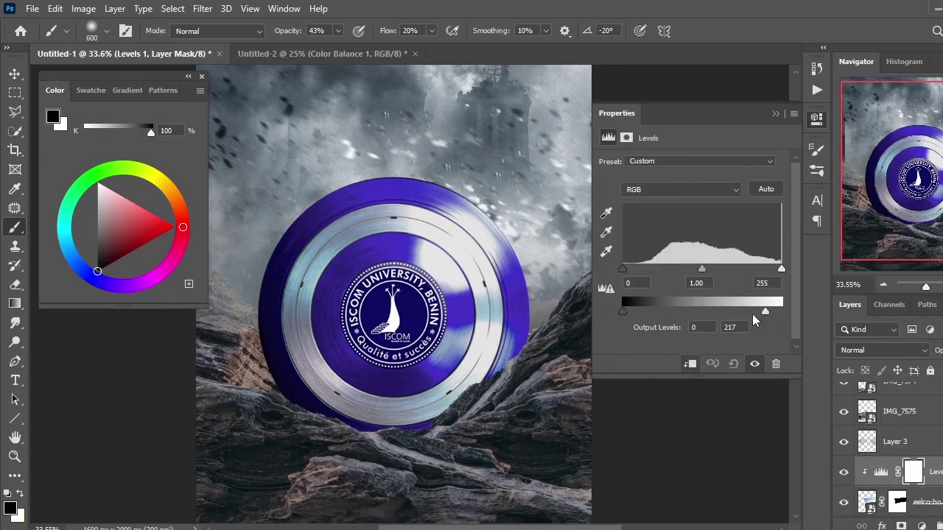
scroll(891, 442, "down", 2)
left_click(894, 412)
left_click(921, 525)
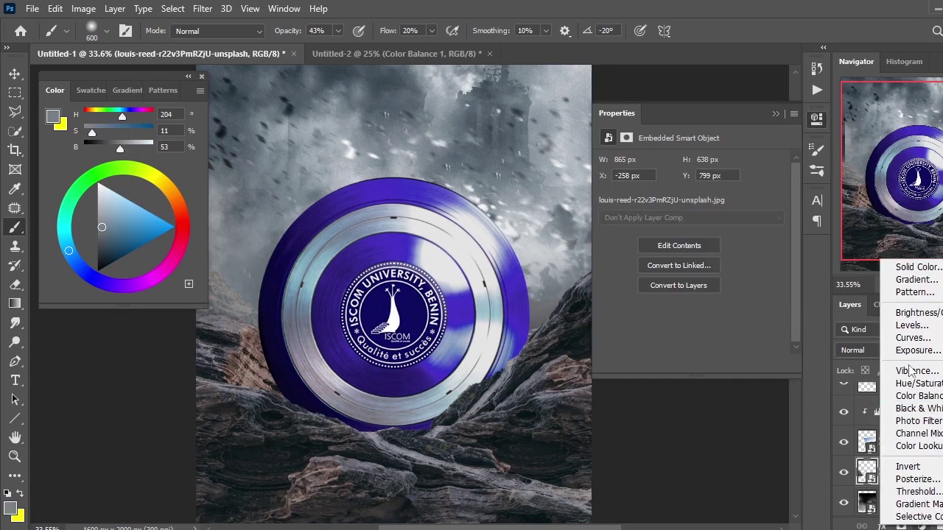
left_click(910, 269)
left_click_drag(781, 312, 732, 312)
key("ctrl+alt+g")
Add a Levels adjustment to the Layer 2 copy rock and sample a dark brown
left_click(921, 526)
left_click(910, 345)
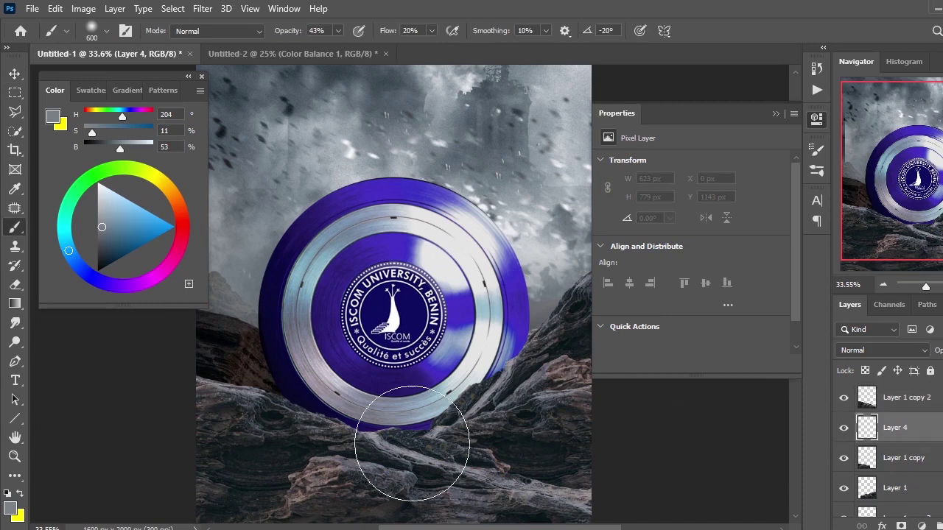
left_click(236, 392, "alt")
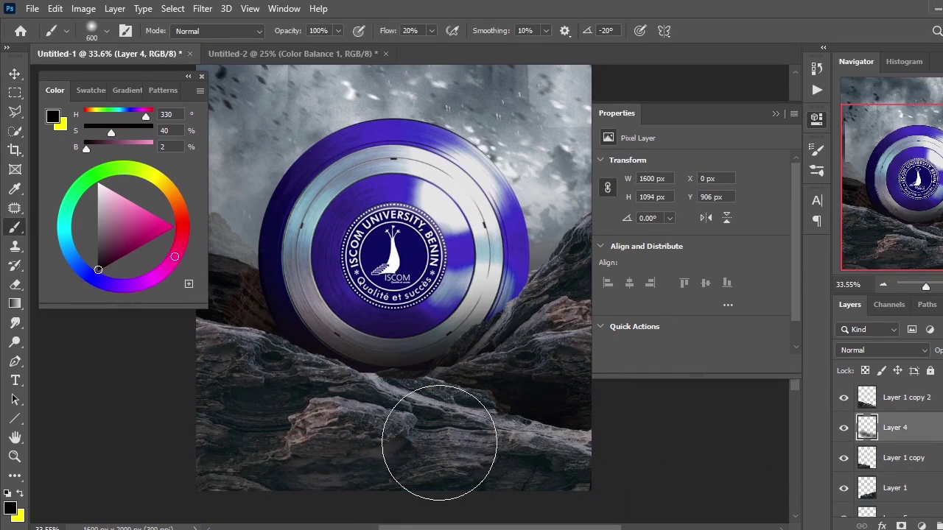
key("v")
left_click(363, 456)
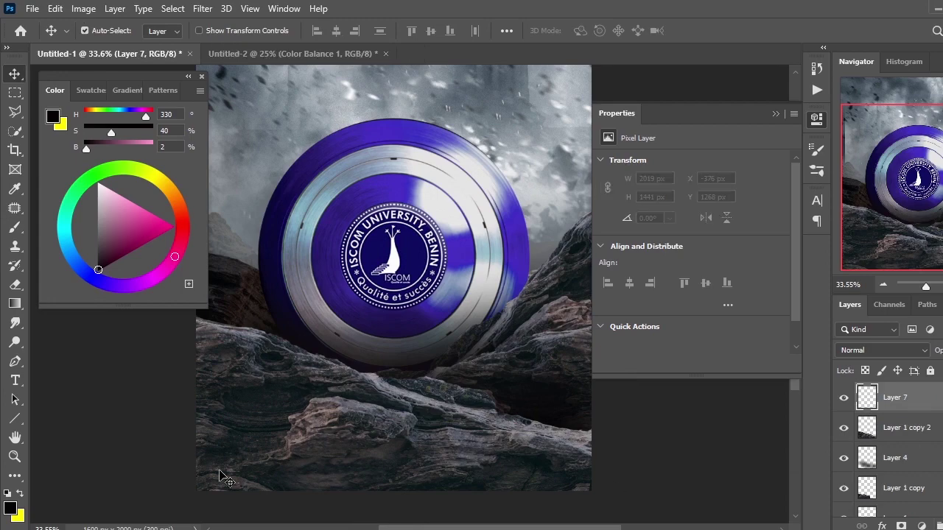
Paint darkness at the image bottom and darken Layer 1 copy 2 with clipped Levels
key("b")
left_click_drag(220, 474, 176, 475)
left_click(902, 433)
left_click(921, 526)
left_click(905, 341)
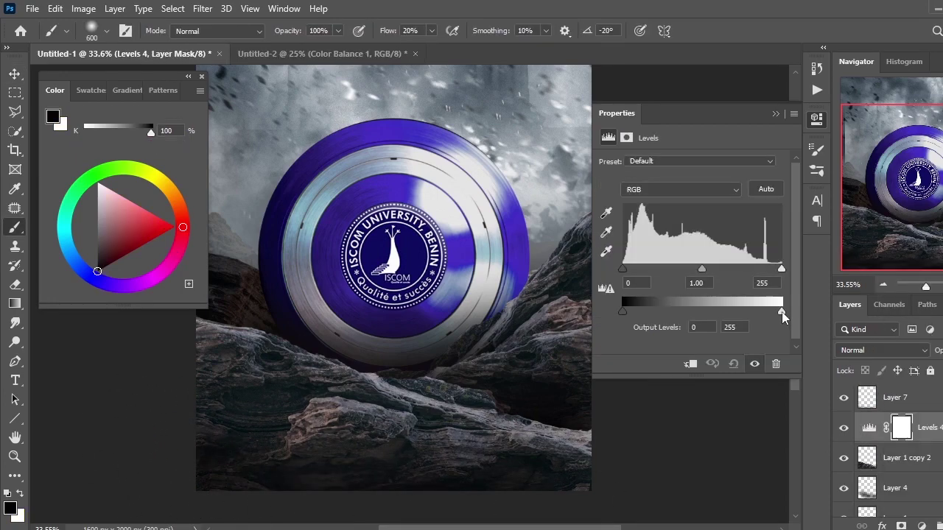
left_click_drag(782, 312, 690, 313)
left_click_drag(701, 269, 718, 268)
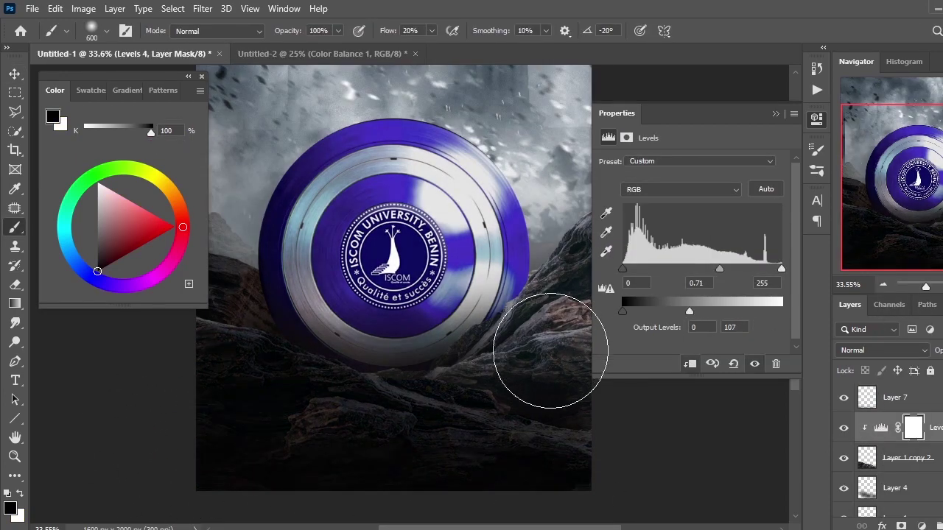
Add Levels with lowered output white to Layer 1 and Layer 1 copy 3
key("v")
left_click(895, 503)
left_click(921, 526)
left_click(911, 331)
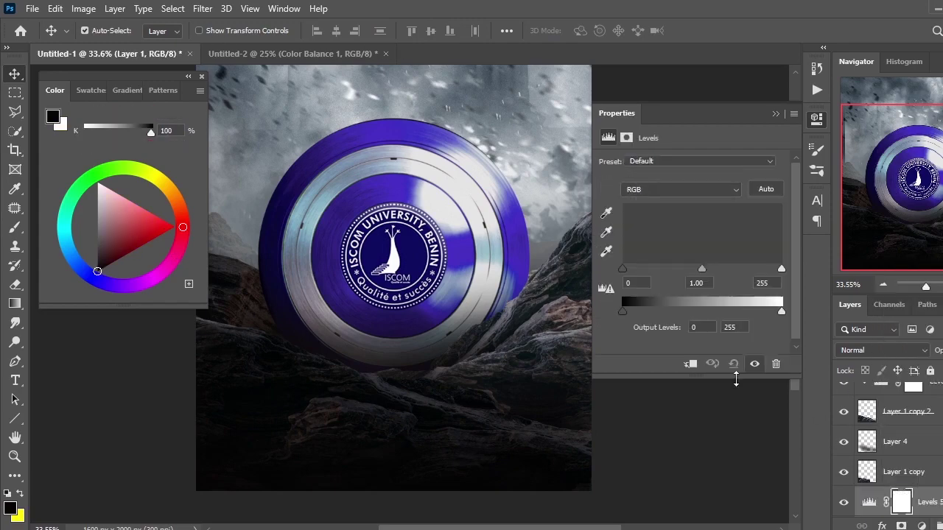
left_click_drag(782, 311, 684, 312)
left_click(894, 502)
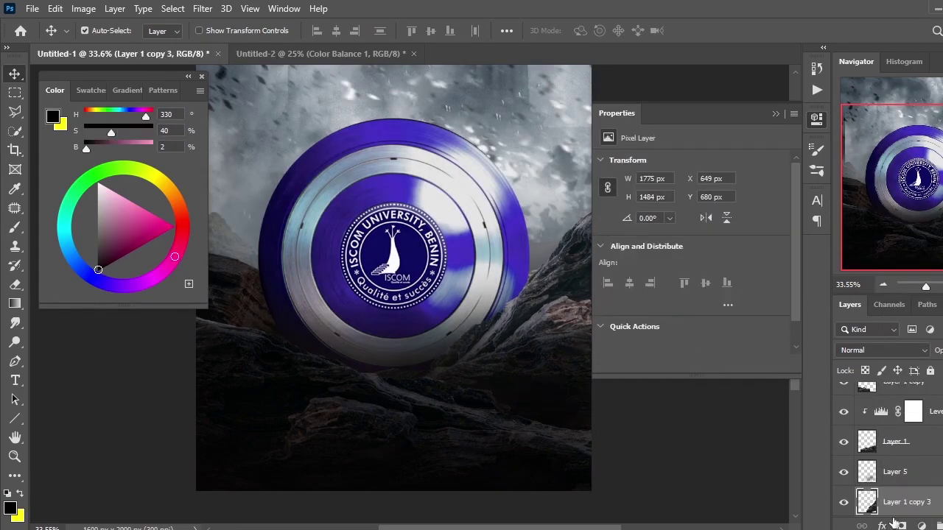
left_click(921, 526)
left_click(911, 331)
left_click_drag(781, 312, 748, 313)
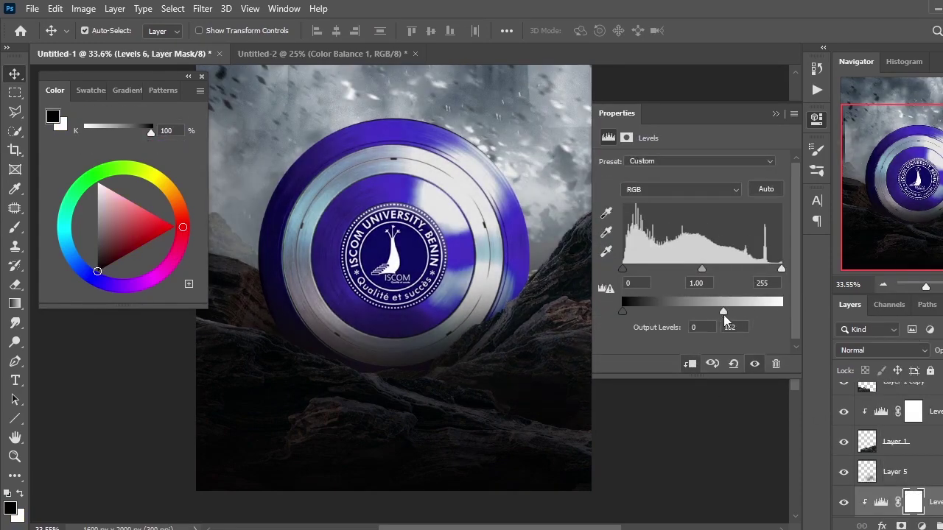
left_click(775, 114)
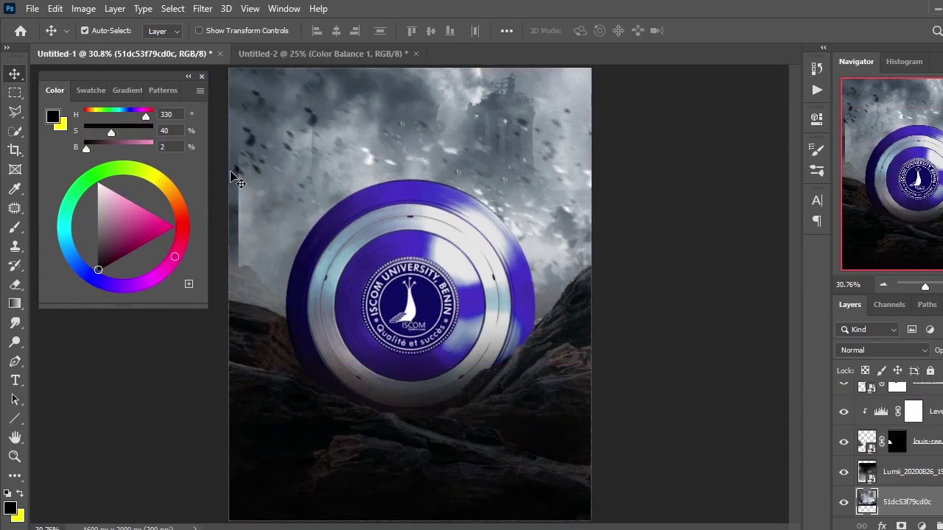
Duplicate the Lumii fog layer and reposition the copy over the scene
left_click(237, 180)
key("ctrl+j")
key("ctrl+t")
left_click_drag(401, 310, 384, 294)
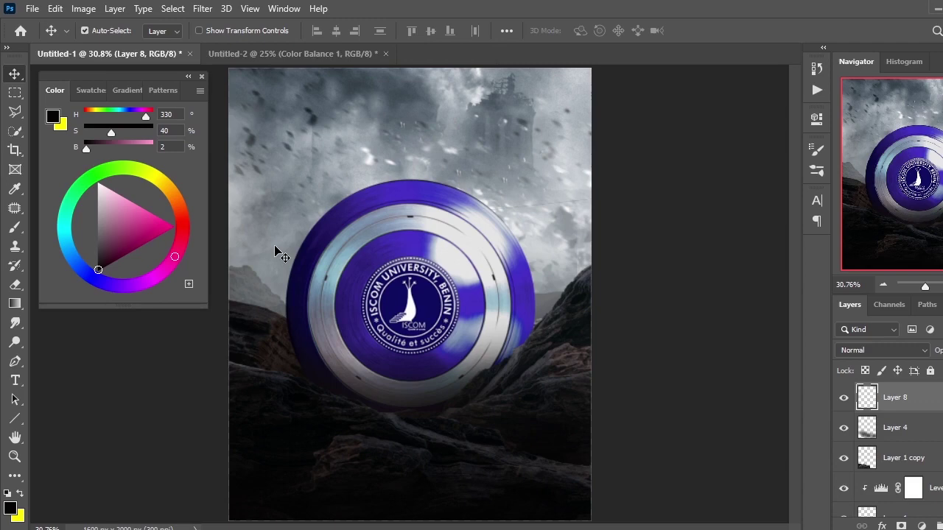
Brush sky-sampled grey haze over the left rocks, then select the "c s" group
key("b")
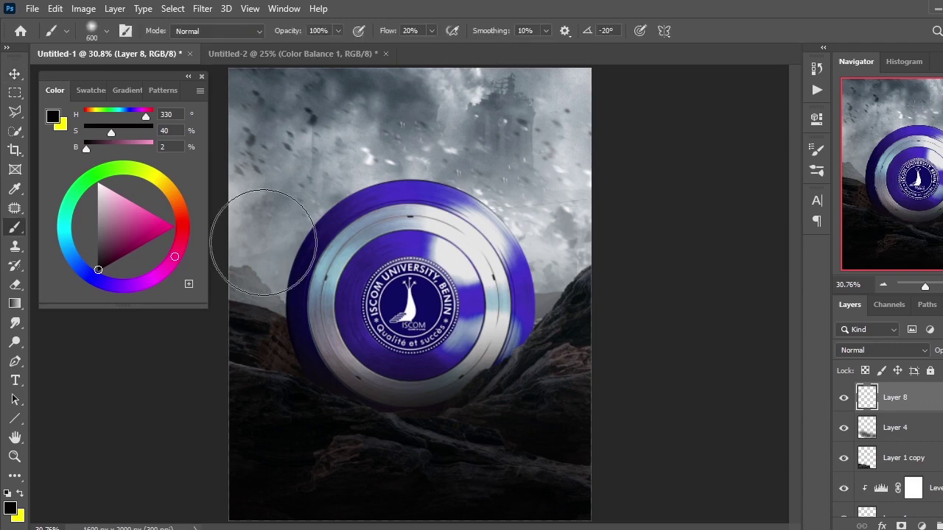
left_click(253, 294, "alt")
left_click_drag(252, 295, 253, 307)
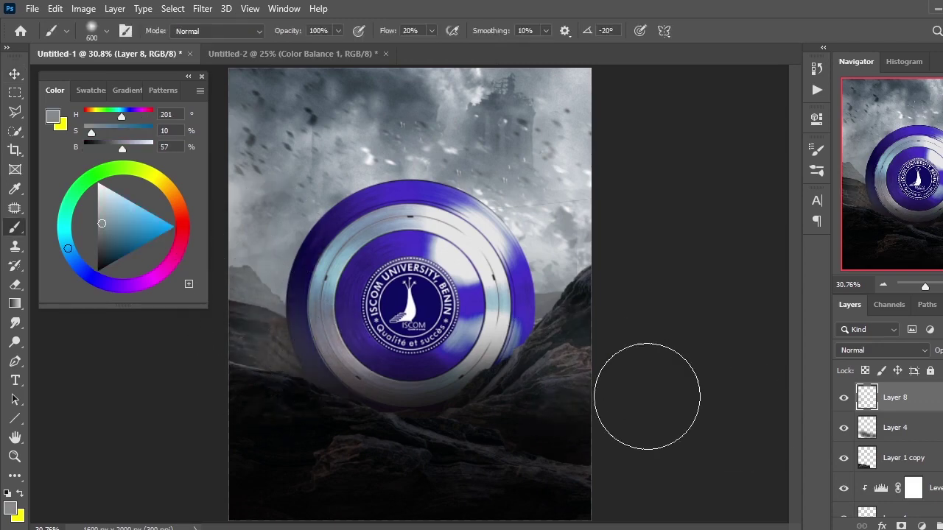
key("v")
scroll(908, 457, "down", 5)
left_click(906, 442)
key("b")
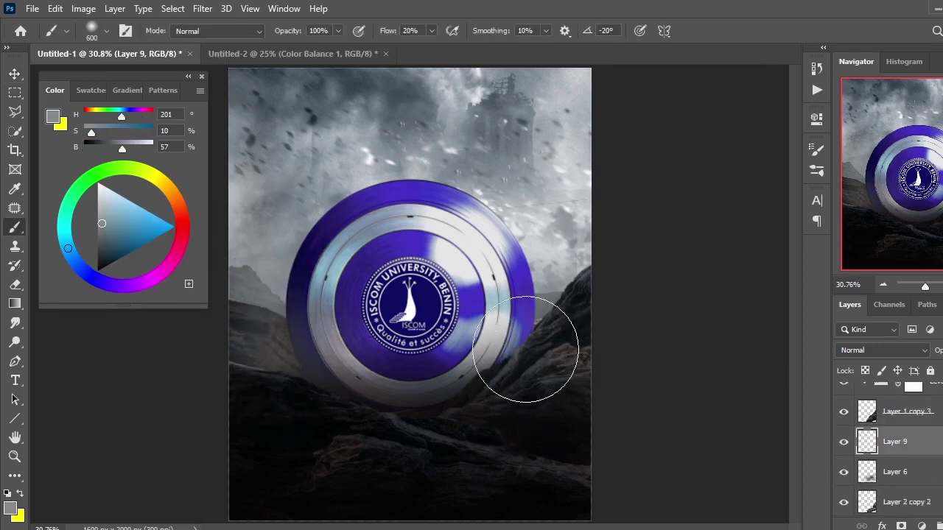
key("v")
scroll(905, 456, "down", 5)
left_click(937, 471)
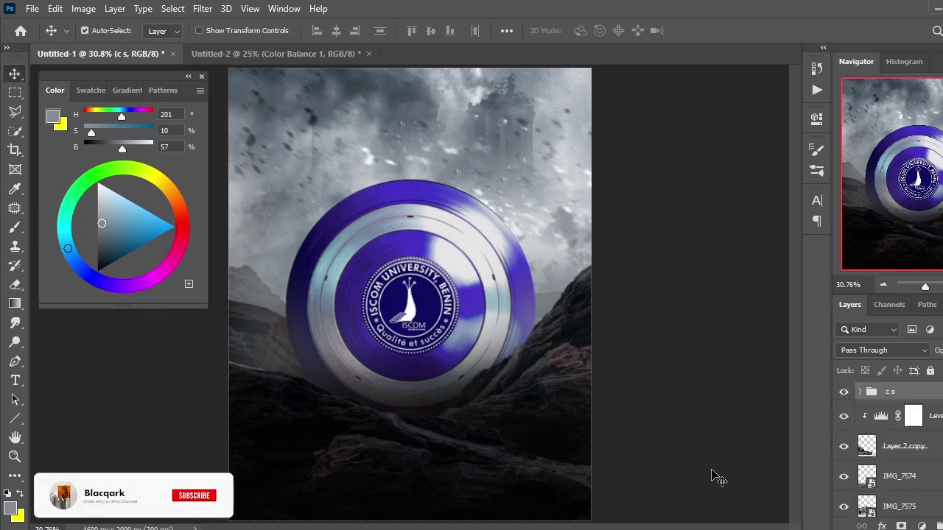
Add a Levels adjustment clipped to the group, with midtones 0.72 and output white 144
left_click(921, 526)
left_click(916, 347)
left_click(690, 364)
left_click_drag(782, 310, 713, 310)
left_click_drag(702, 269, 718, 269)
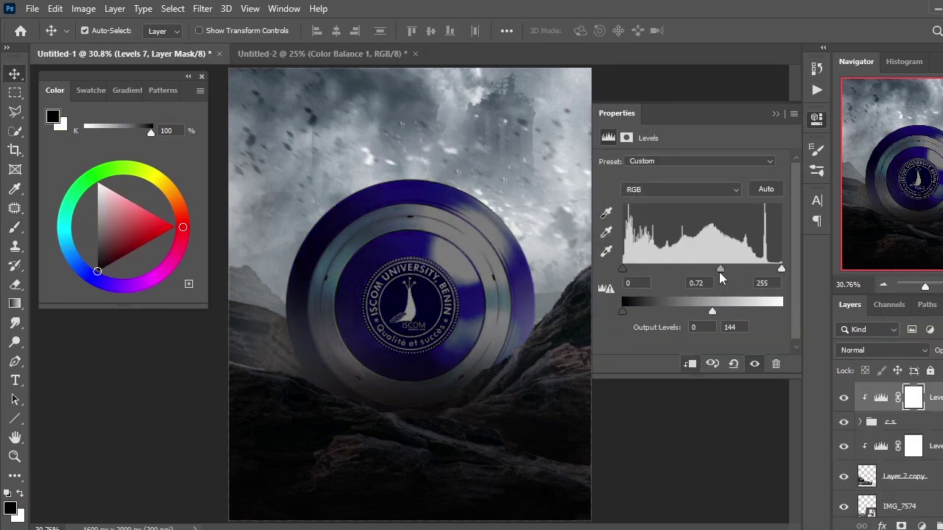
Split the Levels layer's Blend If white sliders so bright areas escape the darkening
double_click(938, 397)
left_click_drag(471, 59, 560, 59)
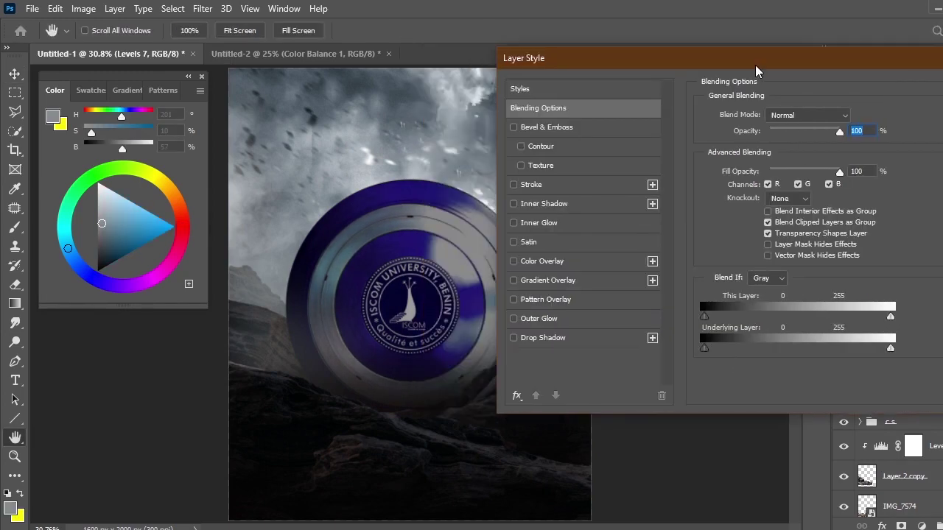
left_click_drag(904, 317, 771, 322)
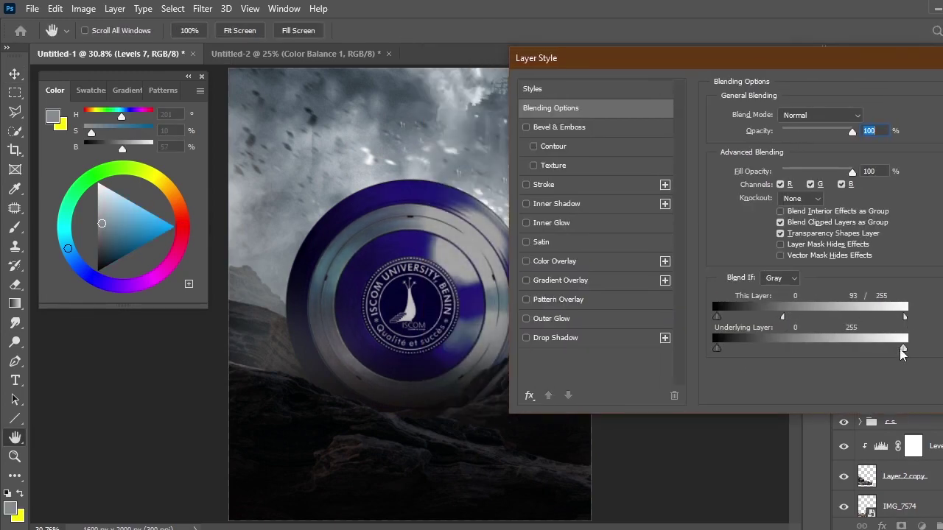
left_click_drag(903, 349, 788, 355)
key("Return")
key("v")
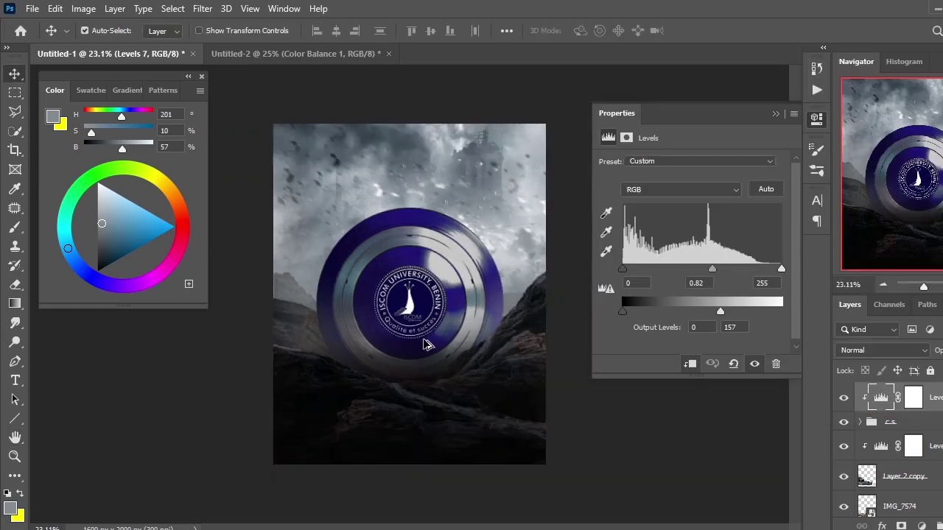
left_click(255, 281)
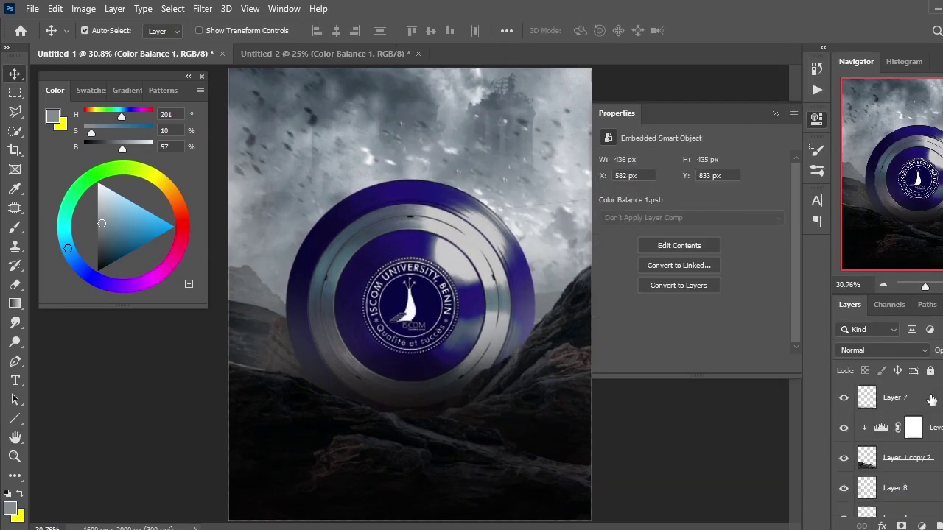
Place a cloud image in Screen mode and move it to the poster bottom
left_click(291, 508)
left_click_drag(515, 252, 458, 405)
left_click(883, 350)
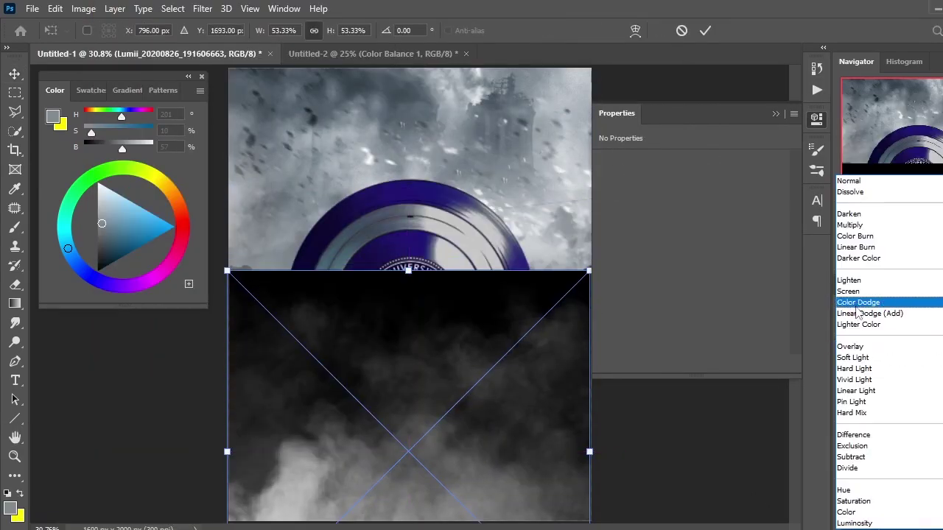
left_click(854, 290)
key("ctrl+minus")
left_click_drag(409, 324, 410, 427)
Warp the clouds, pulling both top corners outward and bending the left edge down
right_click(399, 169)
left_click(435, 328)
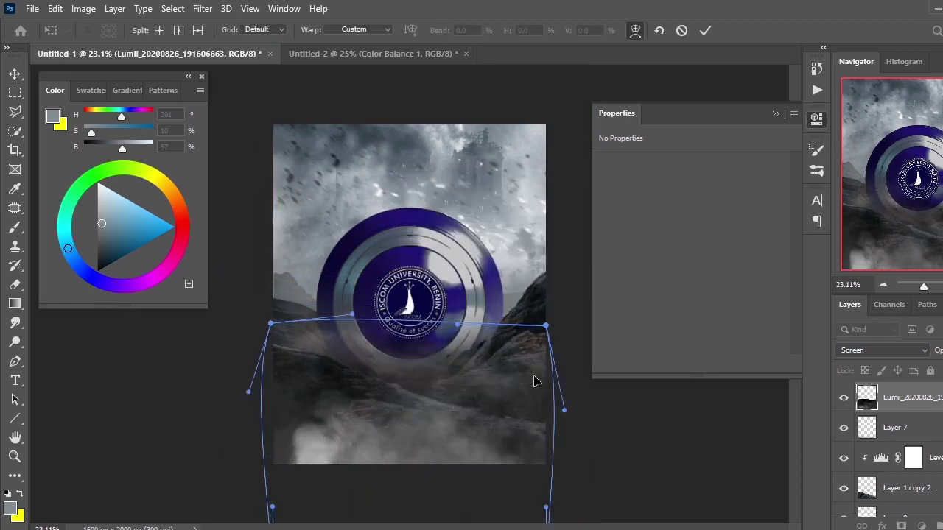
left_click_drag(544, 325, 560, 185)
left_click_drag(272, 325, 219, 152)
left_click_drag(305, 473, 243, 508)
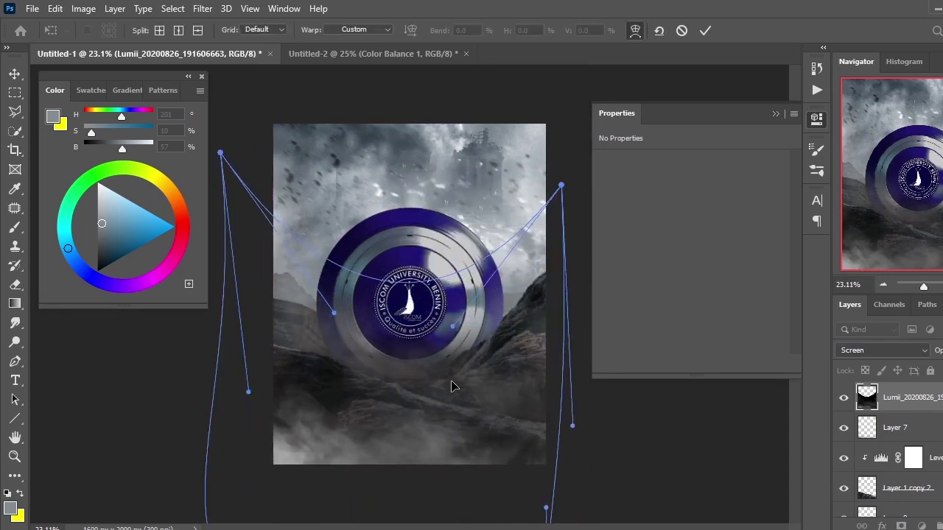
key("Return")
Duplicate the clouds, enlarge and rotate the copy, and add a layer mask
key("ctrl+j")
key("ctrl+t")
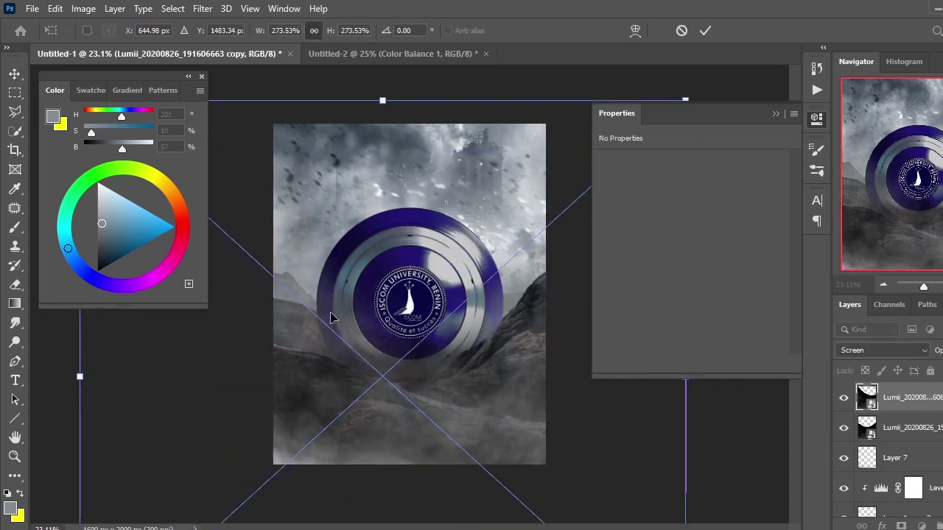
key("Return")
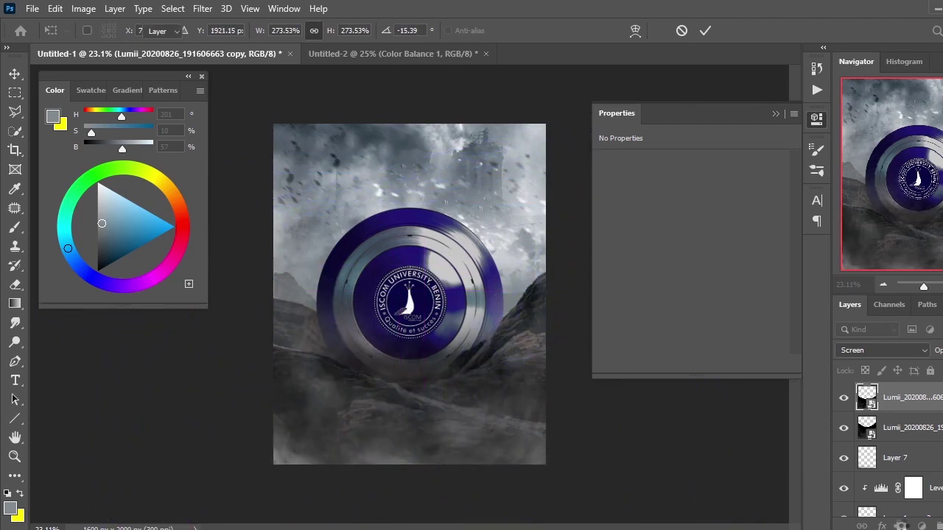
left_click(900, 525)
key("b")
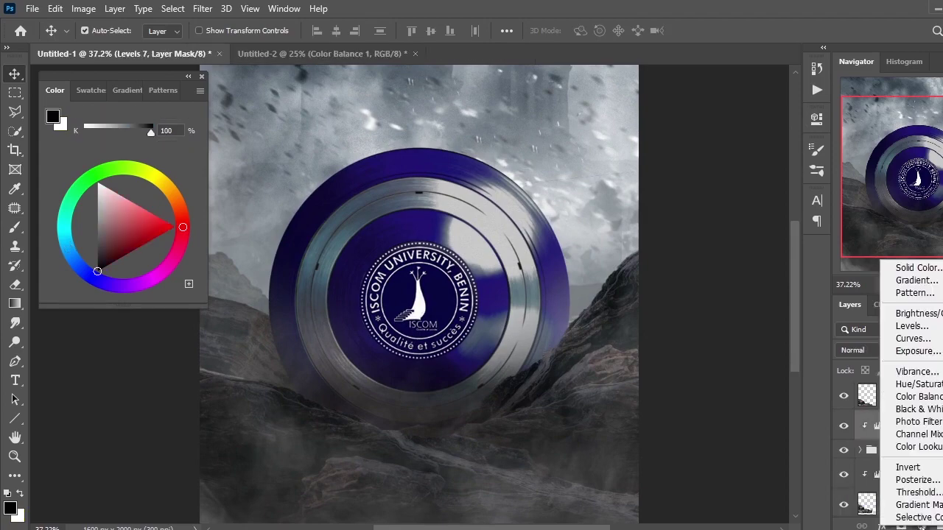
Add a white (ffffff) Solid Color fill with Blend If underlying black at 81
left_click(913, 267)
type("ffffff")
key("Return")
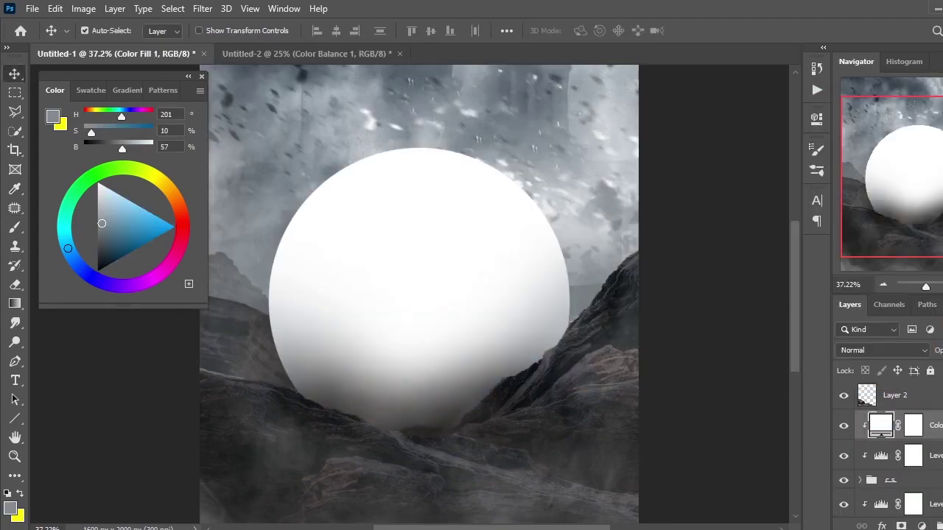
double_click(939, 434)
left_click_drag(776, 352, 839, 351)
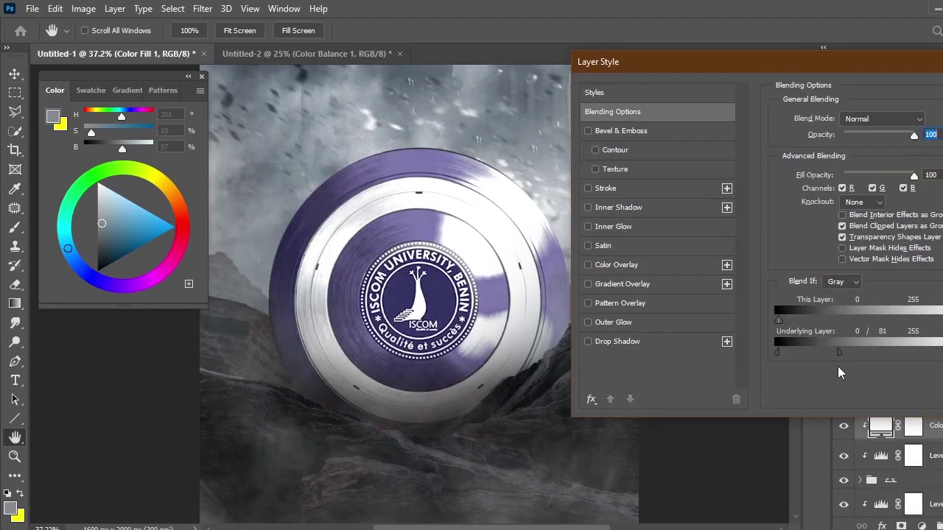
key("Return")
Invert the fill's mask and brush white highlights at 10% opacity, size 500
key("ctrl+0")
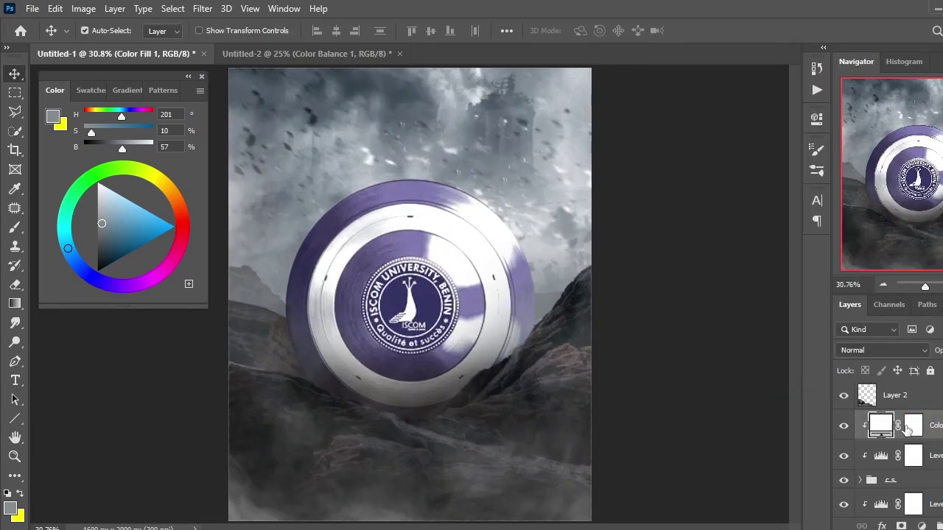
left_click(913, 425)
key("ctrl+i")
scroll(540, 273, "up", 3)
key("b")
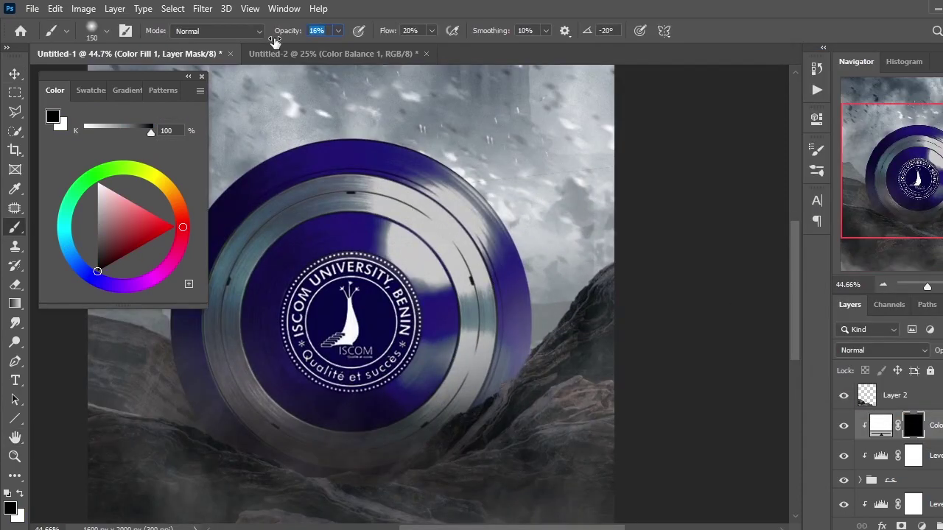
key("1")
key("shift+0")
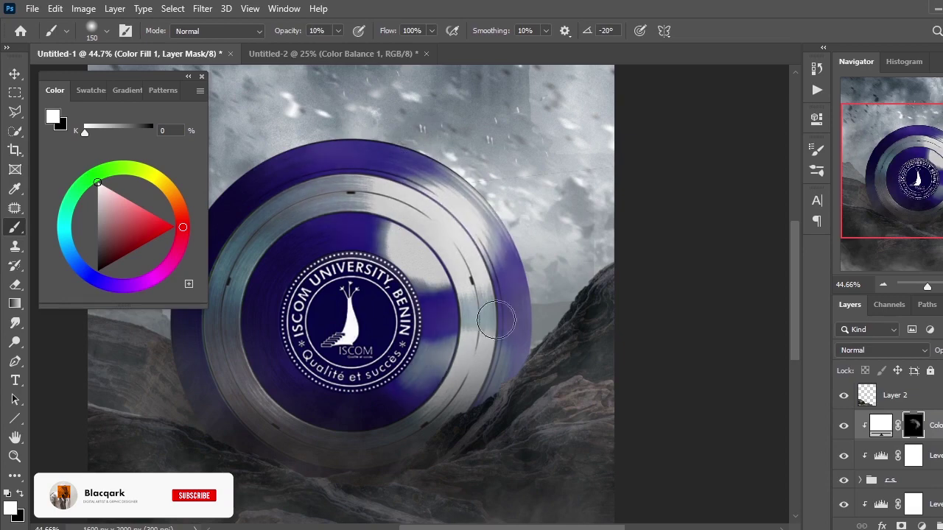
key("bracketright")
key("bracketright")
key("bracketright")
scroll(366, 193, "up", 2)
left_click_drag(236, 265, 373, 228)
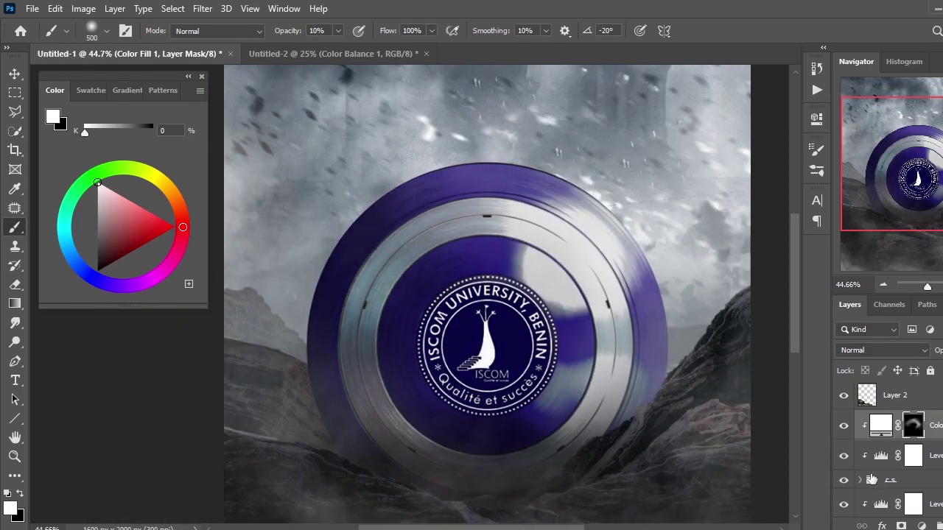
Duplicate Layer 2 and select the shield image layer
key("ctrl+j")
scroll(891, 441, "down", 2)
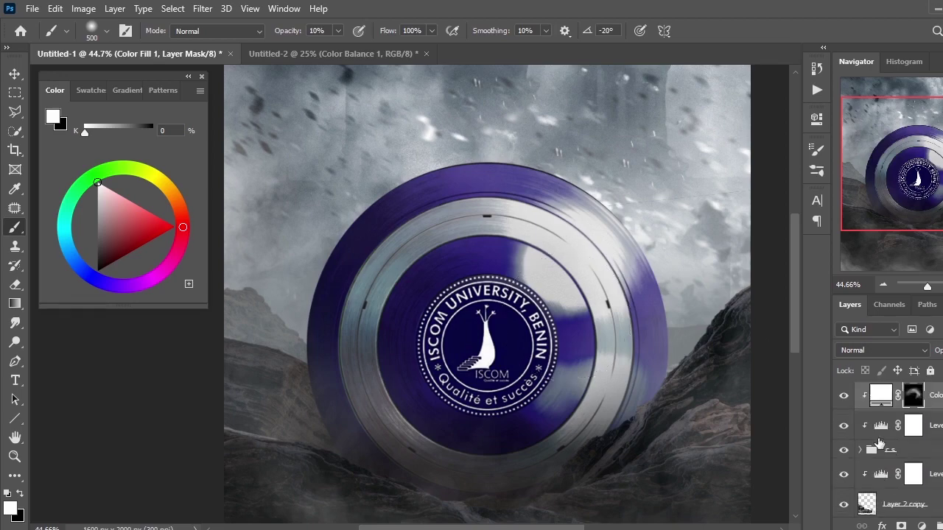
left_click(898, 472)
left_click(881, 526)
Give the shield a white, Normal-mode Inner Shadow positioned along its edge
left_click(901, 433)
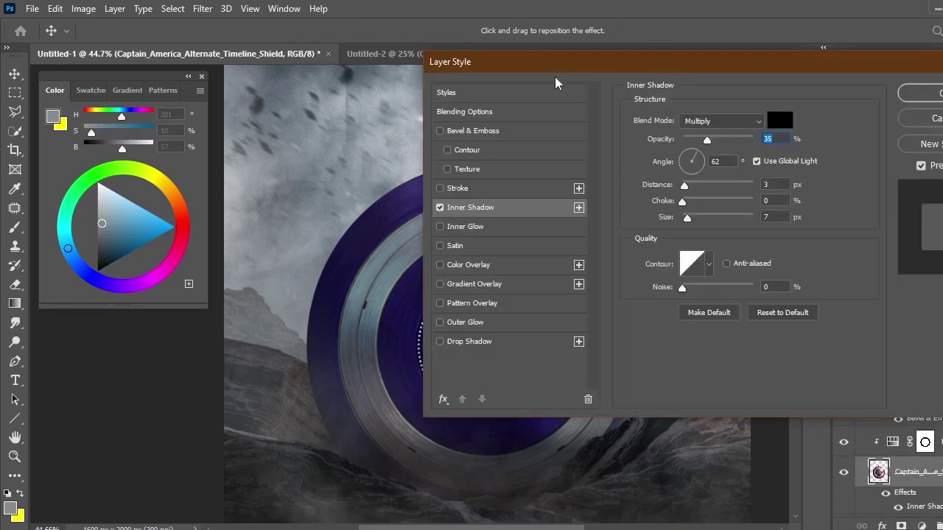
left_click_drag(442, 80, 579, 66)
left_click(915, 125)
left_click(880, 131)
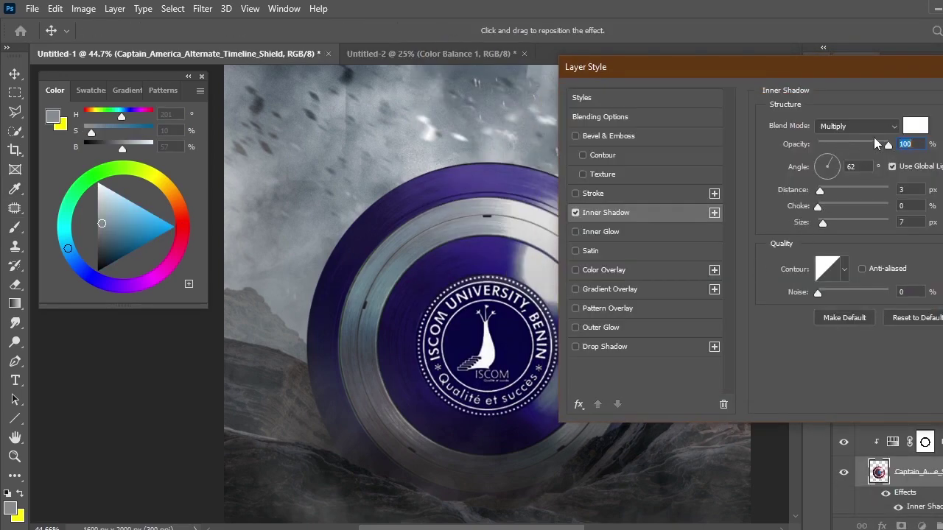
left_click(858, 126)
left_click(847, 127)
left_click_drag(663, 66, 799, 49)
left_click_drag(572, 259, 557, 254)
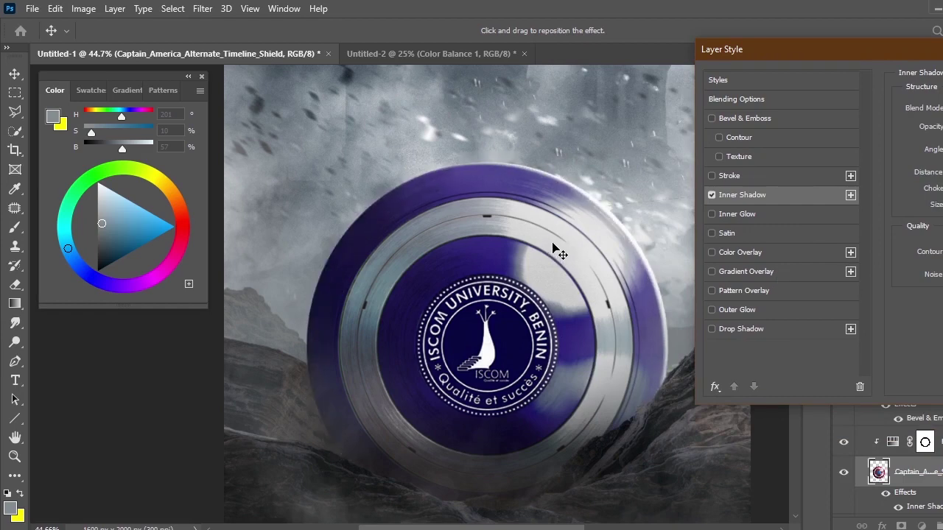
left_click_drag(810, 48, 740, 28)
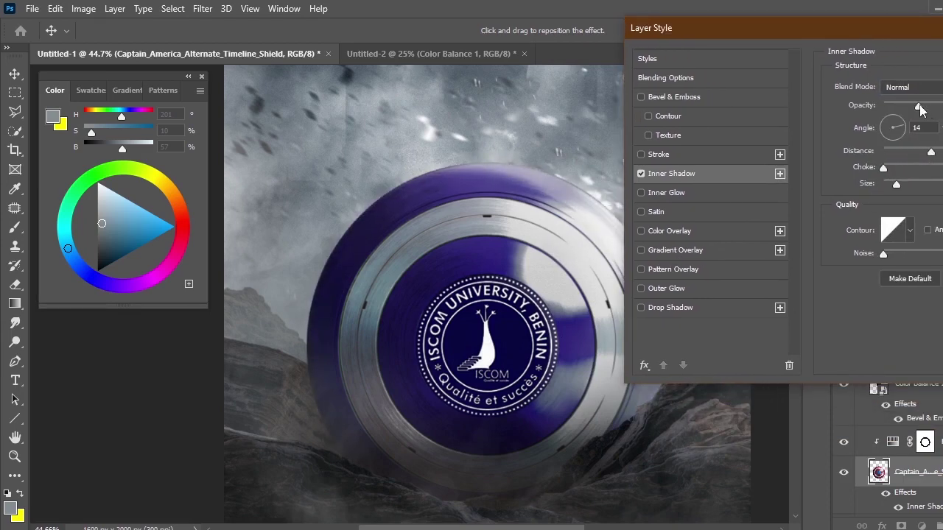
key("Return")
Convert the Inner Shadow effect into its own layer and select it
right_click(932, 416)
left_click(917, 476)
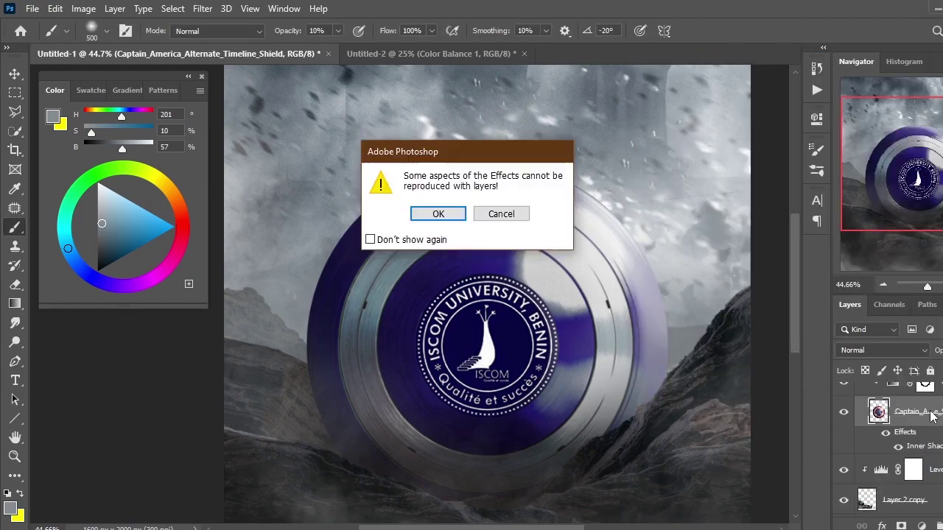
key("Return")
left_click(925, 414)
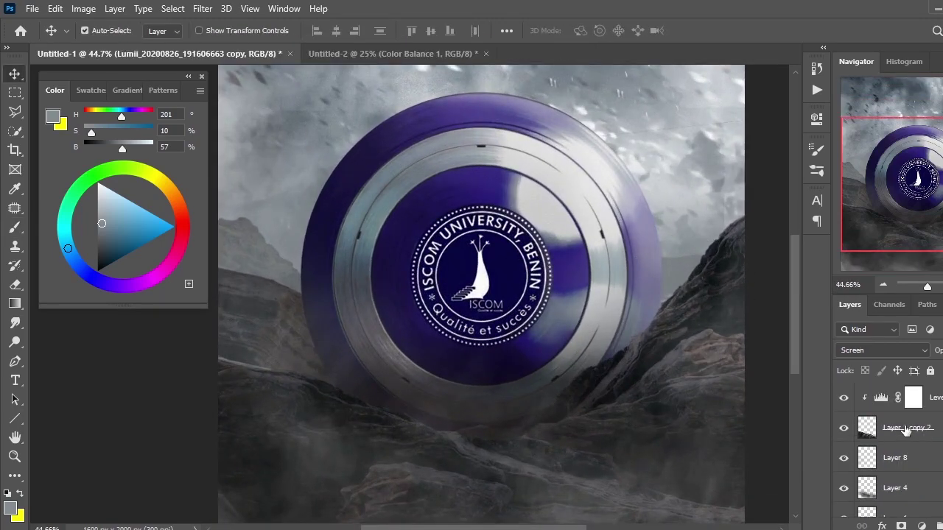
Add a Brightness/Contrast layer at brightness 108, invert its mask, and reset to a black/white brush
left_click(905, 430)
scroll(898, 457, "down", 1)
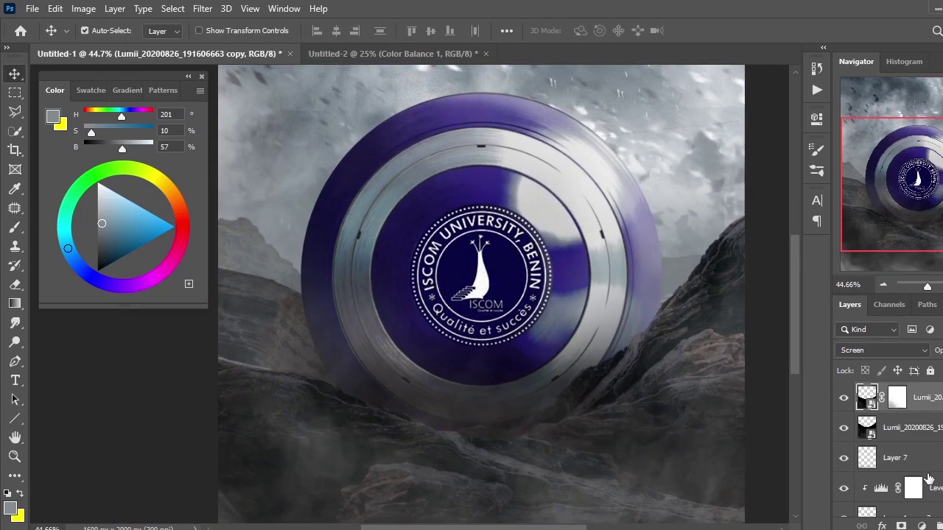
left_click(913, 442)
left_click(921, 525)
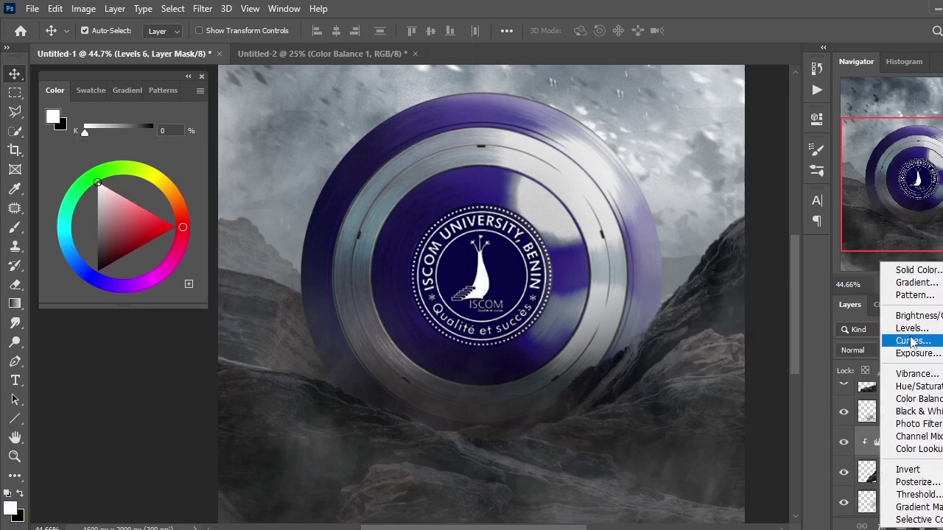
left_click(917, 315)
left_click_drag(690, 202, 754, 202)
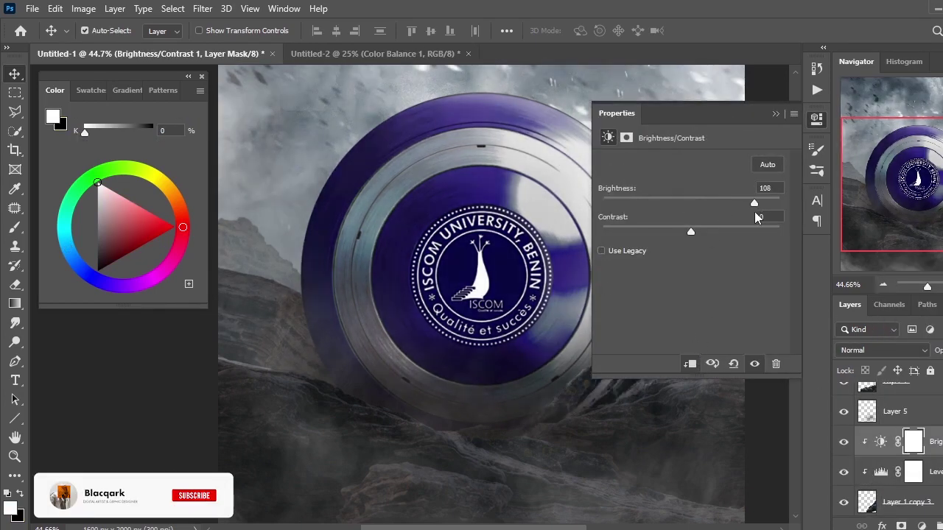
key("ctrl+i")
key("b")
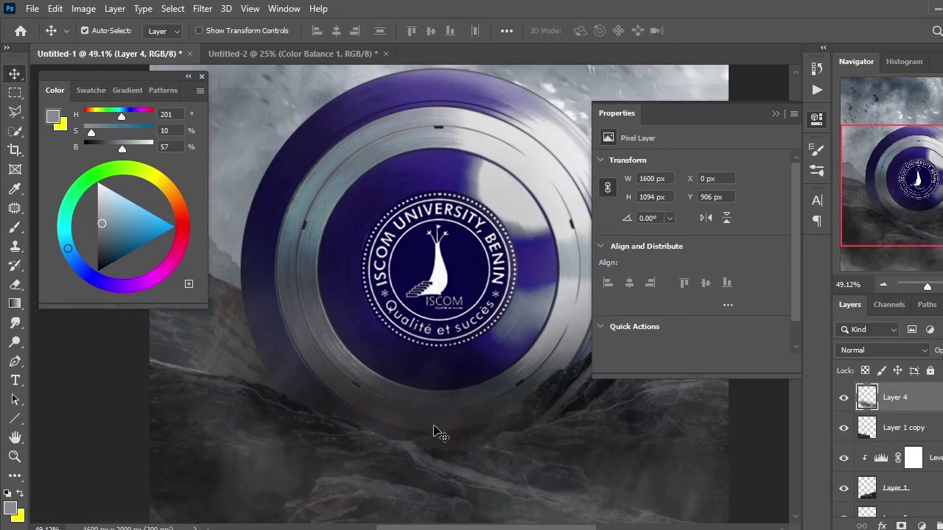
scroll(383, 439, "down", 1)
key("d")
scroll(379, 433, "down", 3)
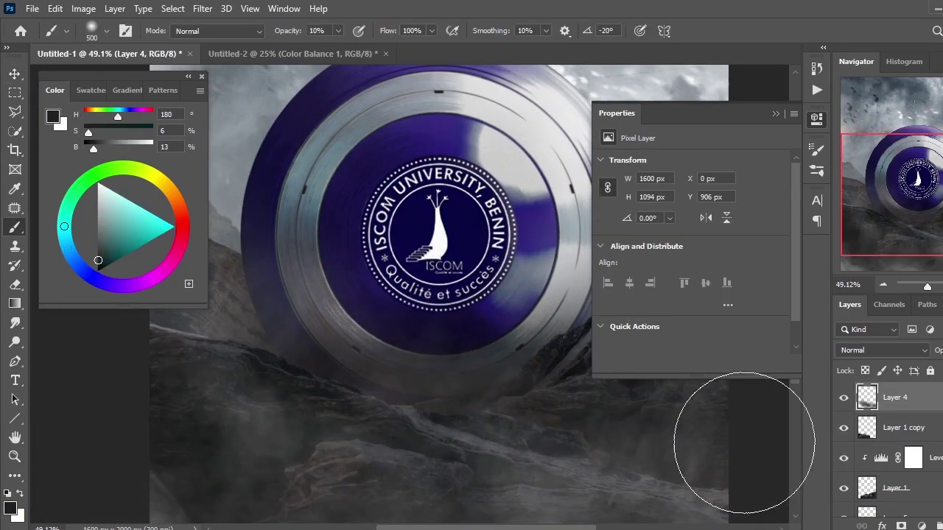
Add a Levels layer with output white 53, invert its mask, and paint darkening onto the rocks at 32% opacity
key("ctrl+shift+alt+n")
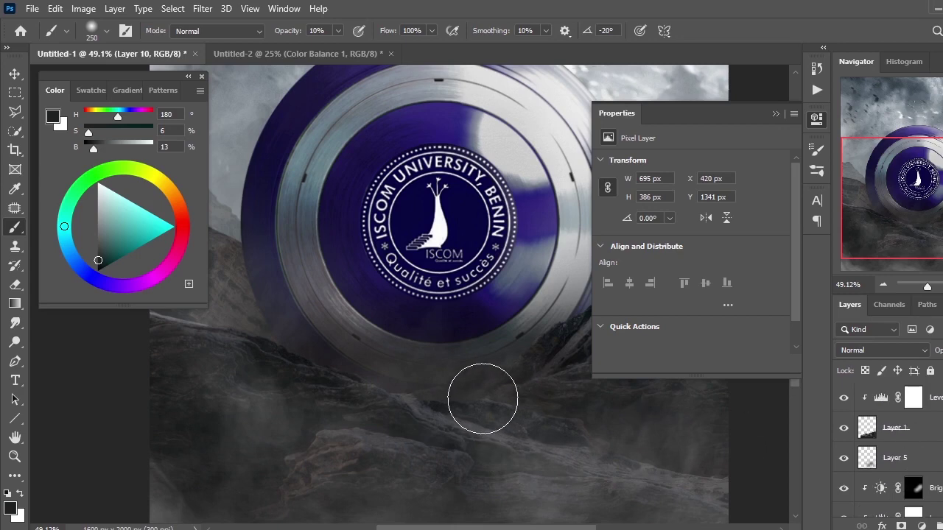
left_click(921, 527)
left_click(911, 329)
left_click_drag(781, 310, 655, 311)
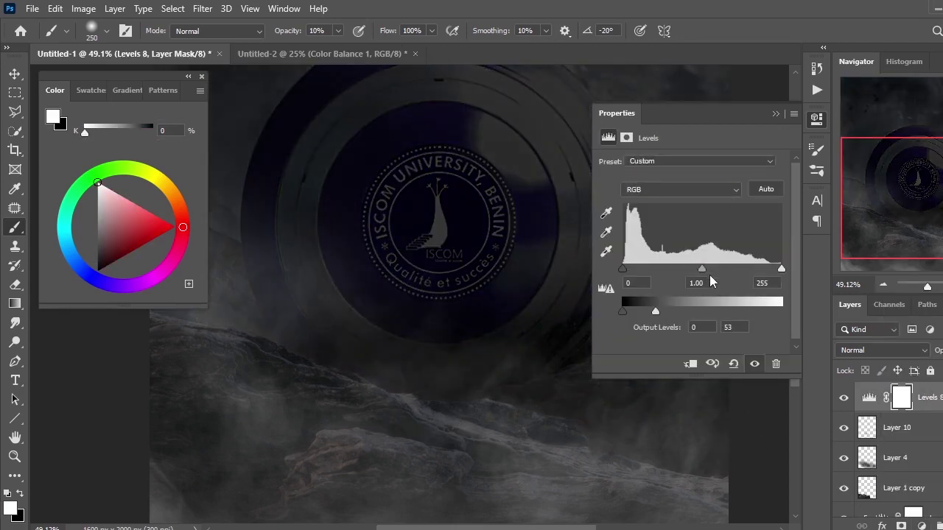
left_click(626, 138)
left_click(738, 336)
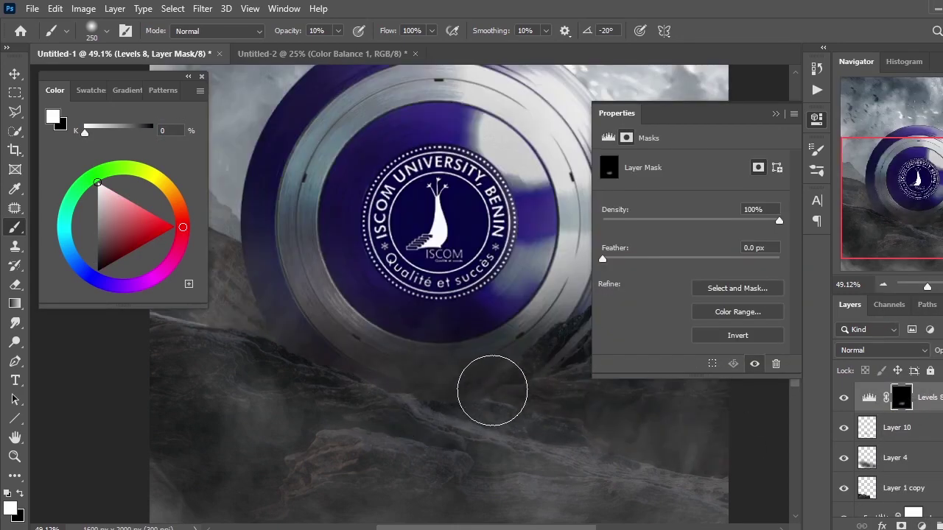
key("3")
key("2")
left_click_drag(413, 386, 520, 385)
scroll(326, 358, "down", 3)
scroll(316, 395, "up", 3)
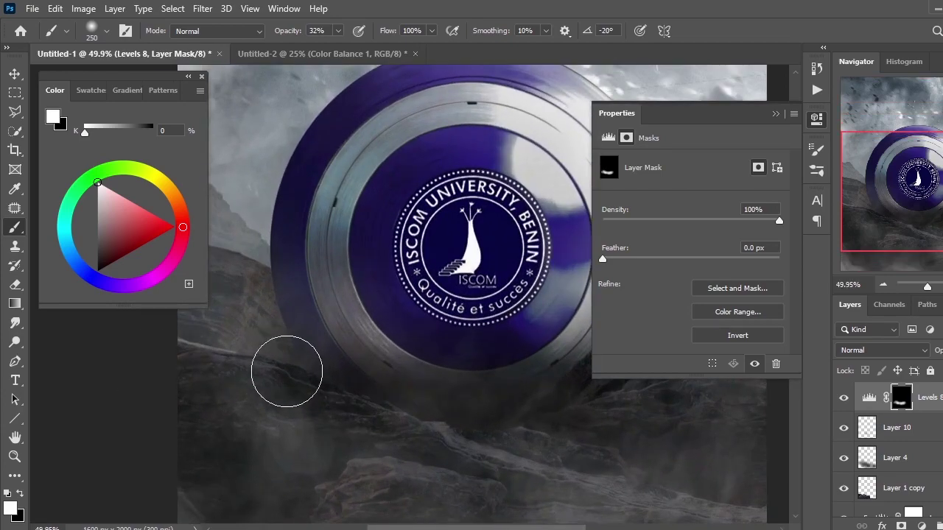
scroll(288, 373, "down", 1)
Try a Brightness/Contrast layer at brightness 54 above the Levels layer, then delete it
key("v")
key("alt+bracketright")
left_click(884, 488)
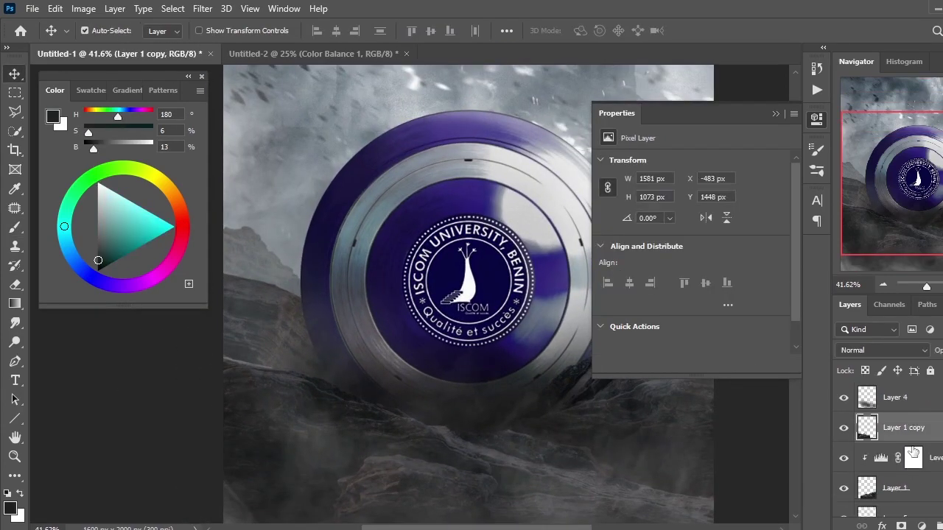
scroll(882, 478, "down", 3)
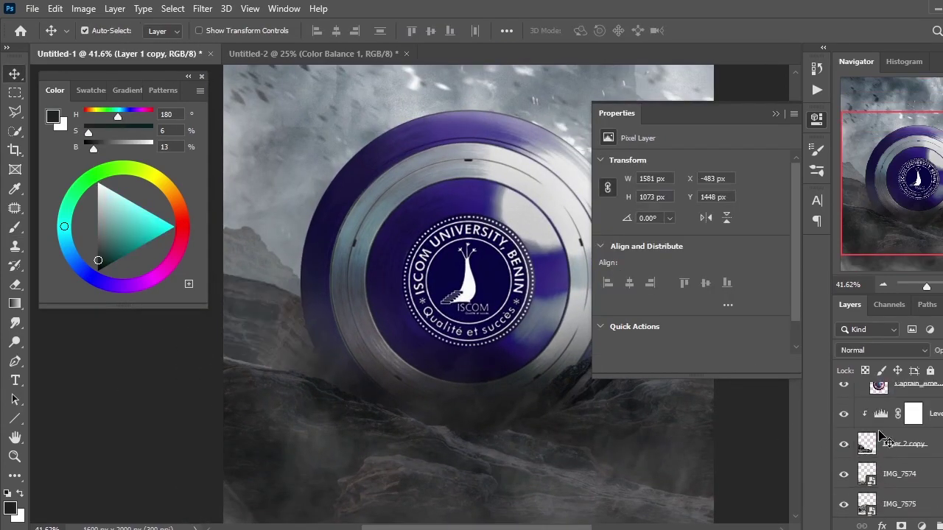
left_click(905, 414)
left_click(920, 526)
left_click(917, 313)
left_click_drag(687, 203, 721, 204)
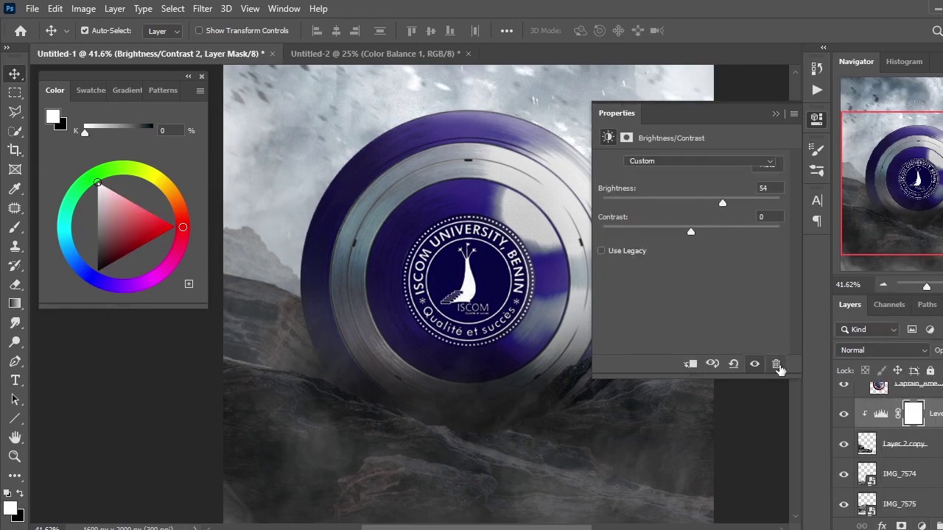
left_click(776, 364)
Add an Exposure adjustment layer at +4 with an inverted mask, ready for brushing in
left_click(921, 526)
left_click(916, 350)
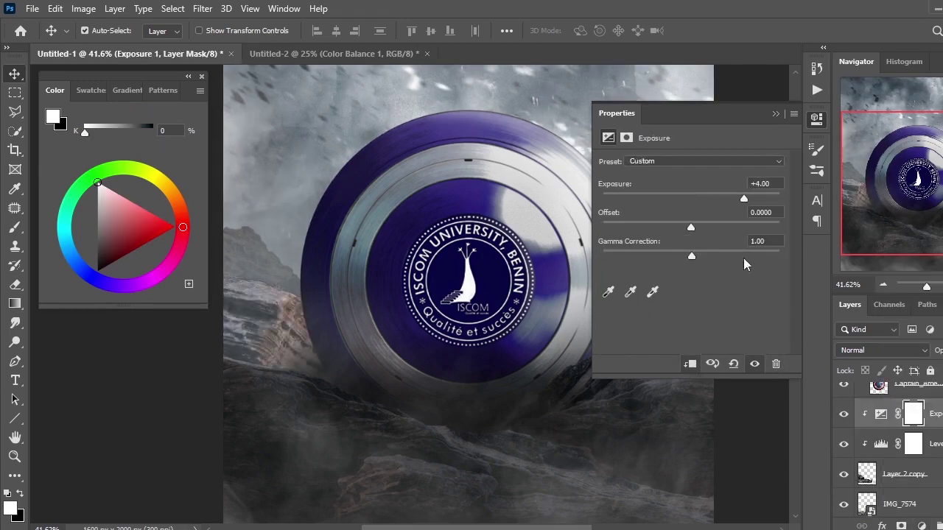
left_click(775, 113)
key("ctrl+i")
scroll(255, 378, "up", 4)
key("b")
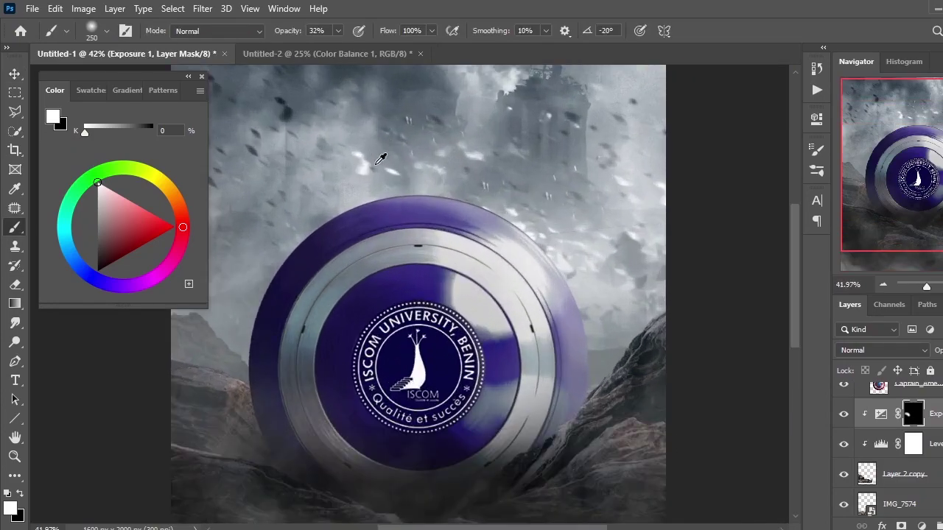
scroll(376, 197, "down", 2)
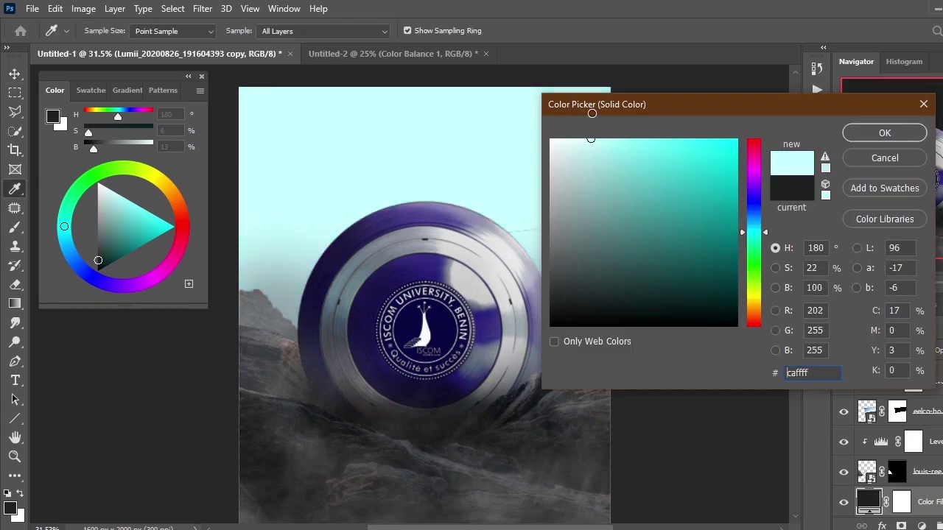
Add a light cyan Color Fill in Soft Light with an inverted mask, painting the tint around the shield
left_click(884, 130)
left_click(882, 349)
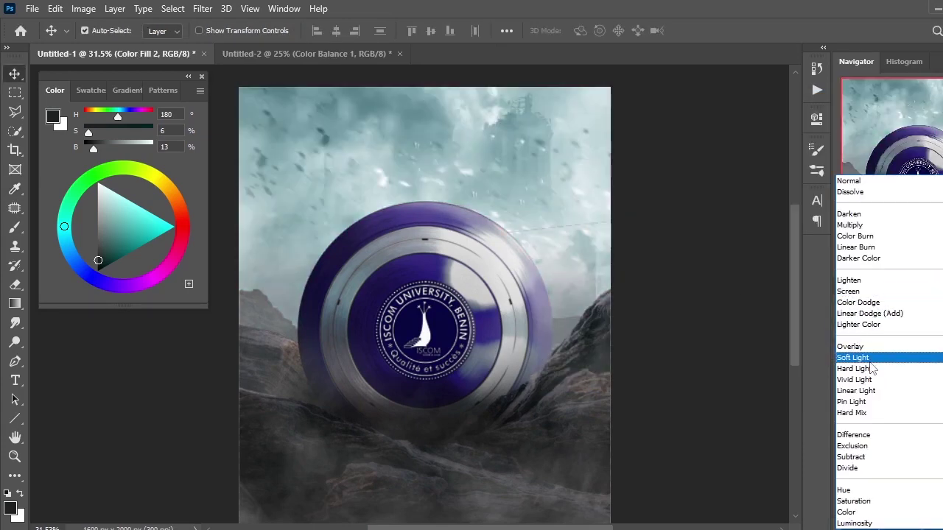
left_click(865, 358)
left_click(900, 502)
key("ctrl+i")
key("b")
right_click(522, 318)
left_click_drag(564, 313, 575, 313)
left_click(461, 320)
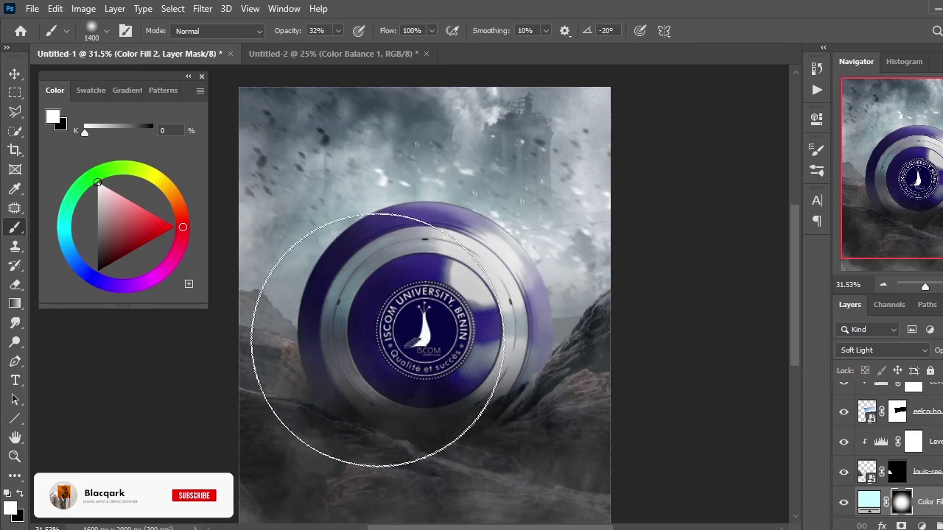
Add a blue #002ade Color Fill blended as Linear Dodge (Add)
left_click(868, 502)
left_click(921, 526)
left_click(913, 267)
type("002ade")
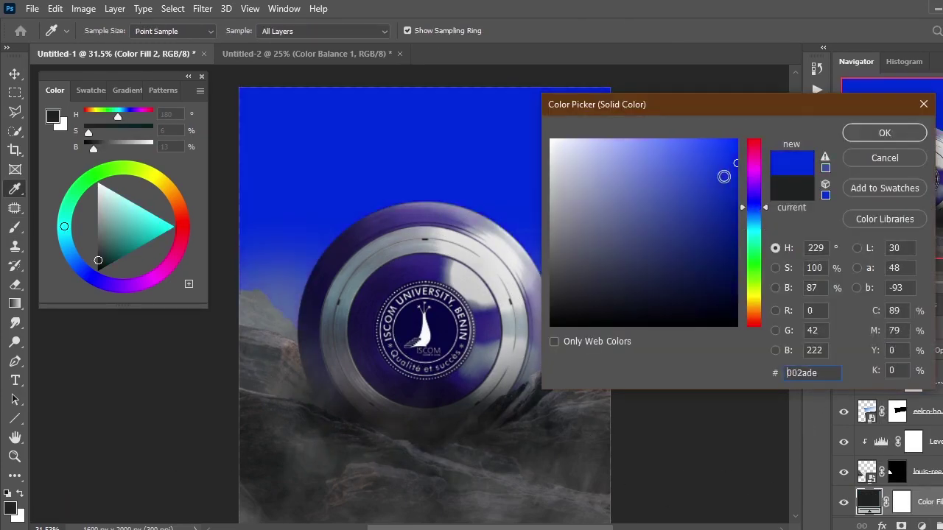
key("Return")
left_click(880, 350)
left_click(869, 311)
left_click(900, 502)
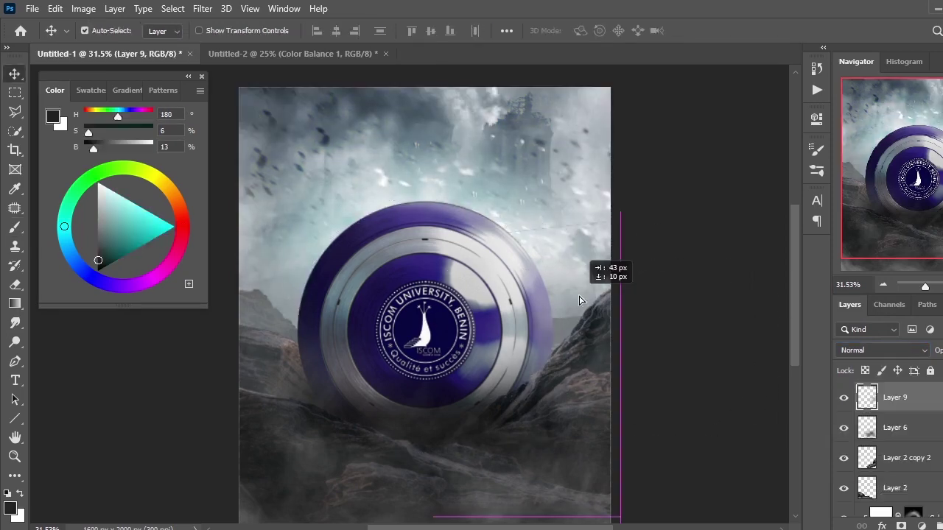
Reposition the Lumii copy light overlay and commit a transform on Layer 3
scroll(920, 467, "up", 3)
left_click(891, 455)
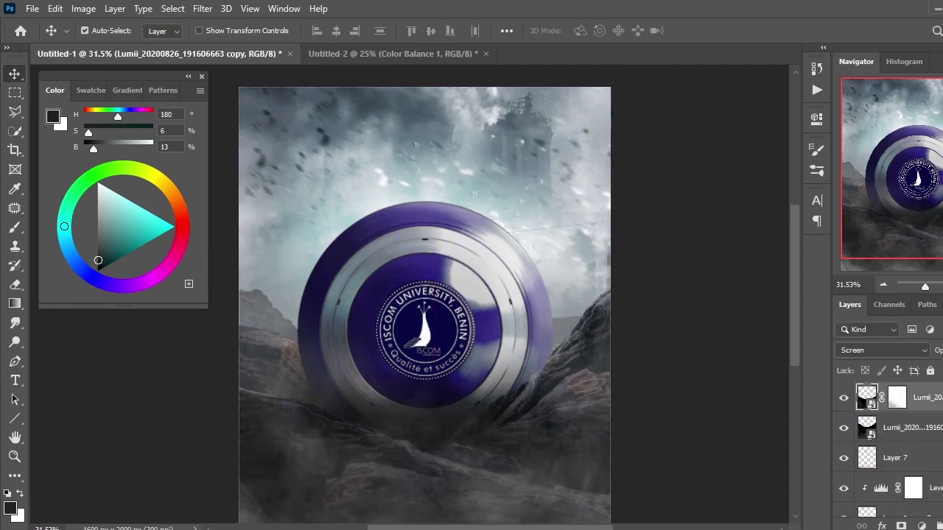
left_click_drag(646, 378, 628, 302)
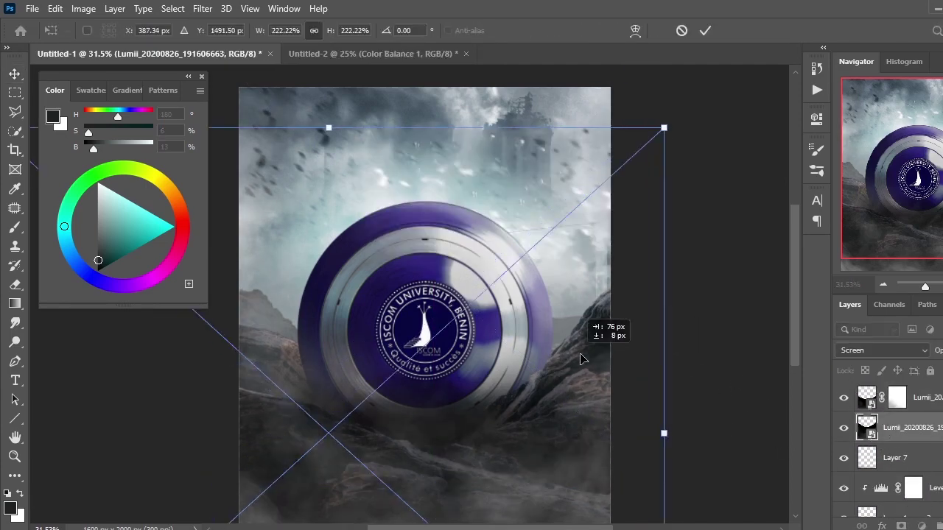
scroll(628, 302, "down", 1)
scroll(867, 480, "down", 3)
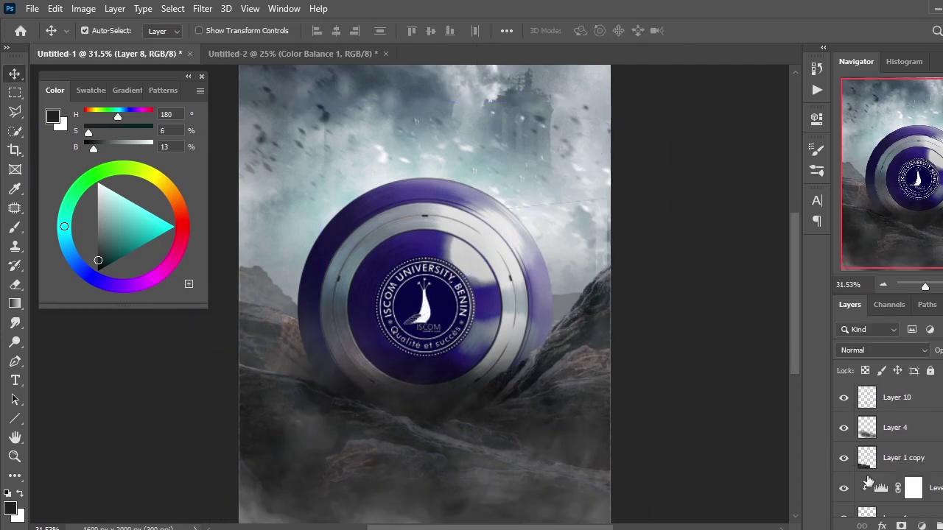
scroll(908, 483, "down", 2)
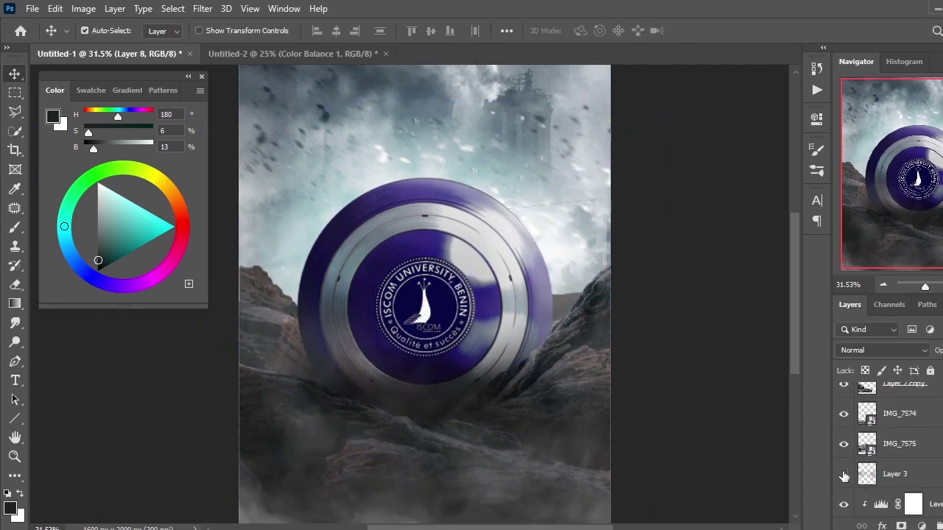
left_click(895, 473)
key("ctrl+t")
key("Return")
key("ctrl+0")
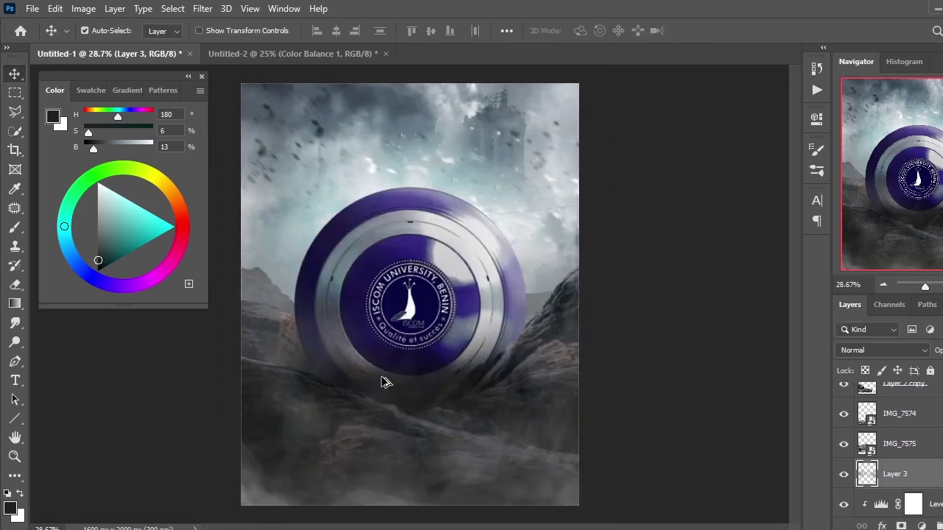
scroll(899, 456, "down", 3)
Brush into the Color Fill 3 mask to reveal the blue glow
left_click(900, 500)
key("b")
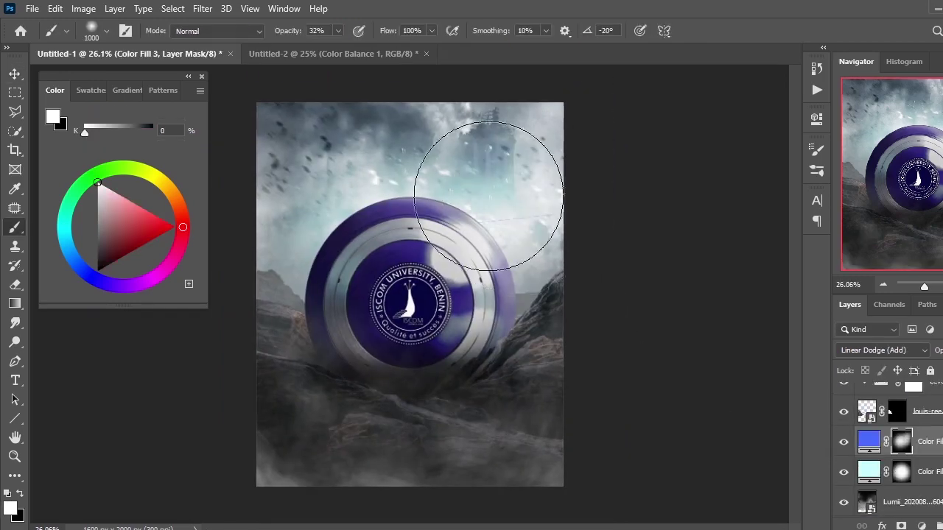
left_click_drag(484, 160, 489, 243)
scroll(913, 458, "up", 3)
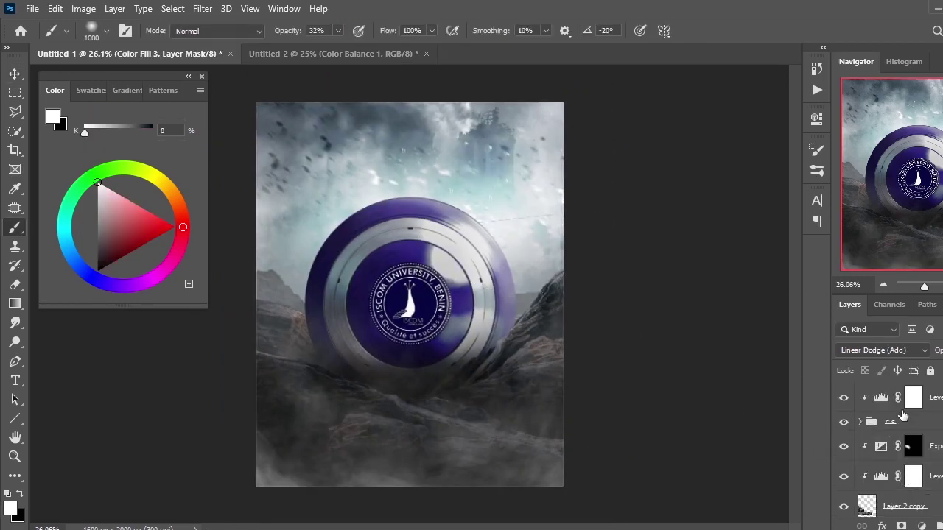
Add a cyan Color Fill in Linear Dodge (Add) with an inverted mask and a smaller brush
left_click(922, 526)
left_click(916, 268)
left_click(883, 130)
left_click(880, 350)
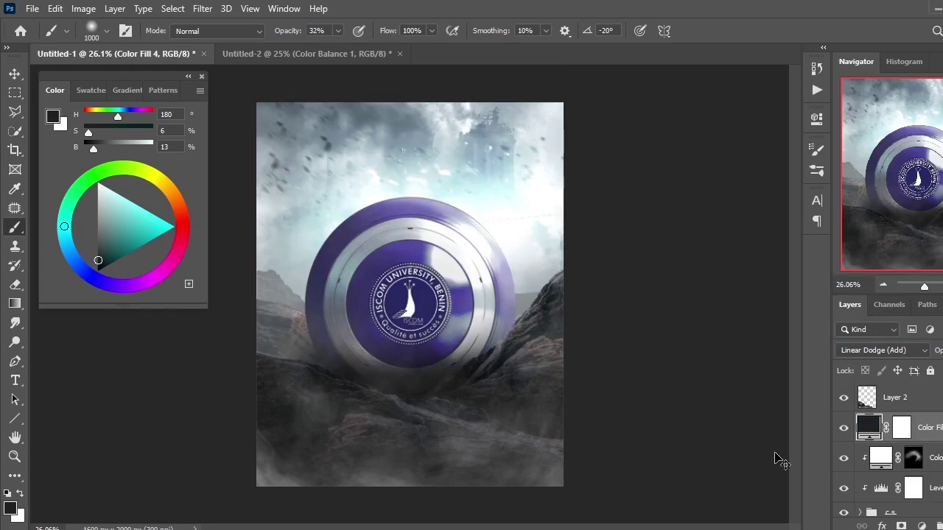
left_click(901, 427)
key("ctrl+i")
scroll(562, 288, "up", 5)
key("bracketleft")
key("bracketleft")
key("bracketleft")
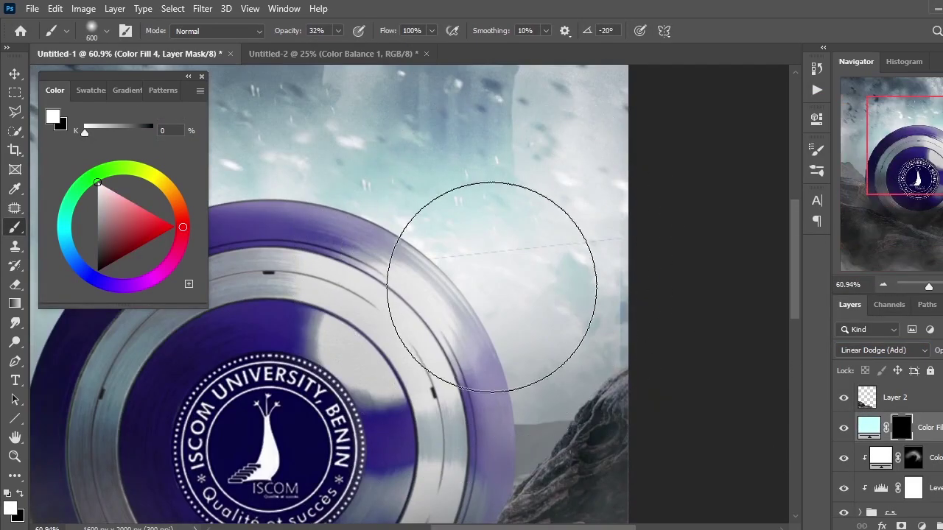
key("bracketleft")
key("bracketleft")
key("bracketleft")
key("bracketleft")
scroll(492, 227, "down", 4)
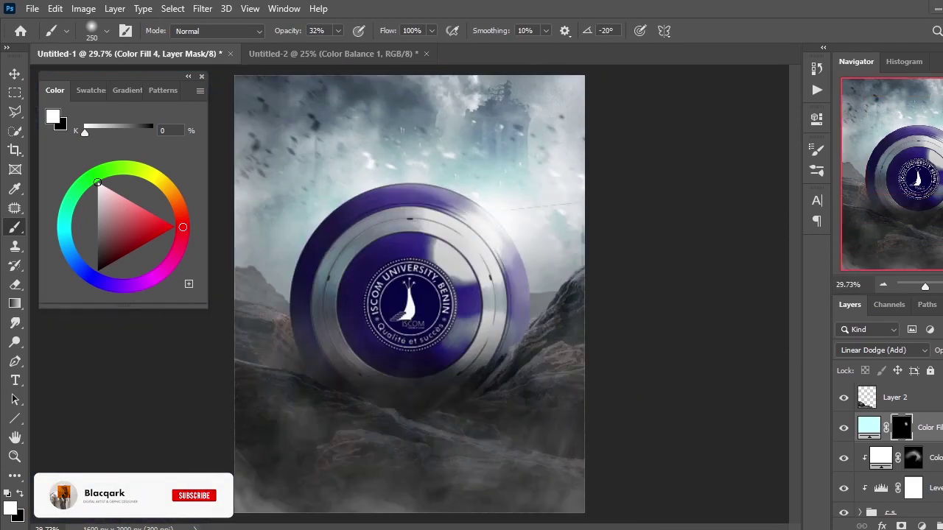
Drop the flares-0.jpg image onto the shield's upper right
scroll(498, 270, "up", 5)
scroll(486, 288, "up", 5)
scroll(486, 291, "up", 5)
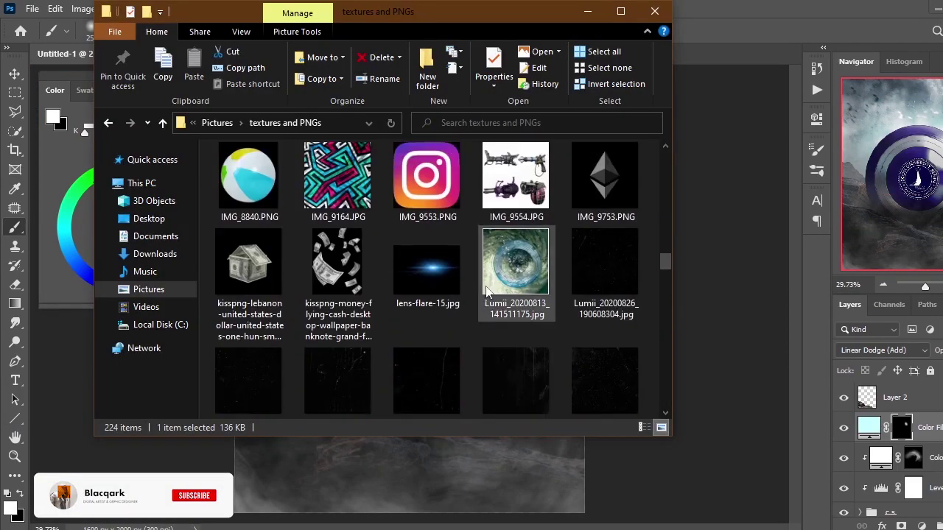
scroll(486, 291, "down", 5)
mouse_move(494, 283)
left_mouse_down()
mouse_move(400, 295)
mouse_move(505, 231)
left_mouse_up()
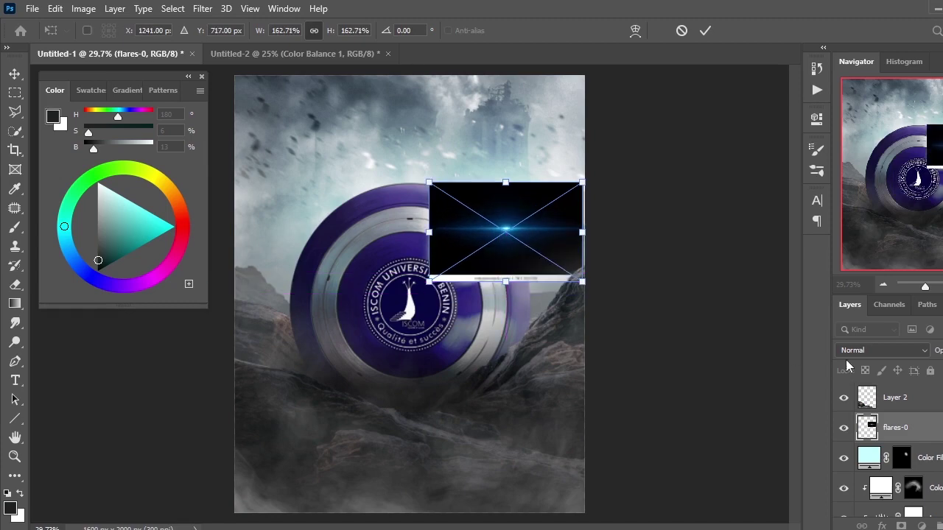
Blend the flare layer in Screen mode, enlarge it over the shield's upper half, and duplicate it slightly offset
key("Return")
key("b")
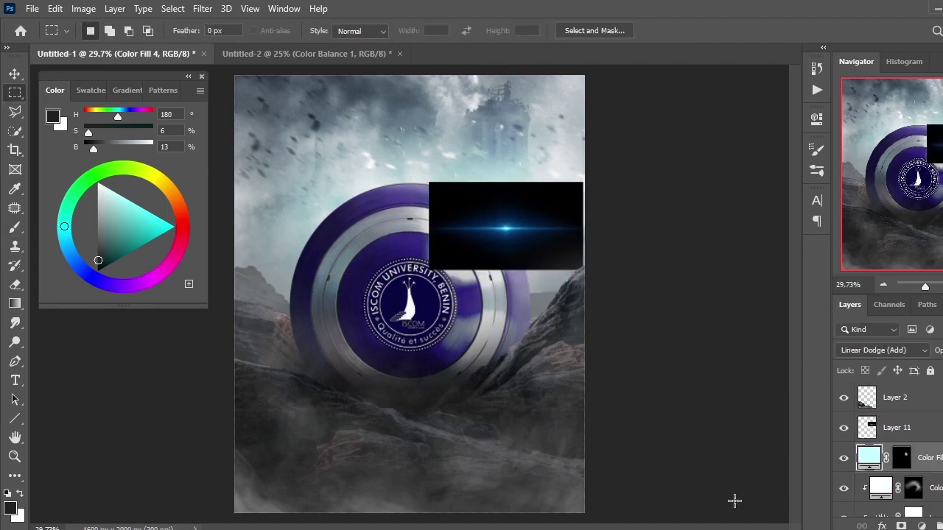
left_click(896, 427)
left_click(882, 350)
left_click(854, 290)
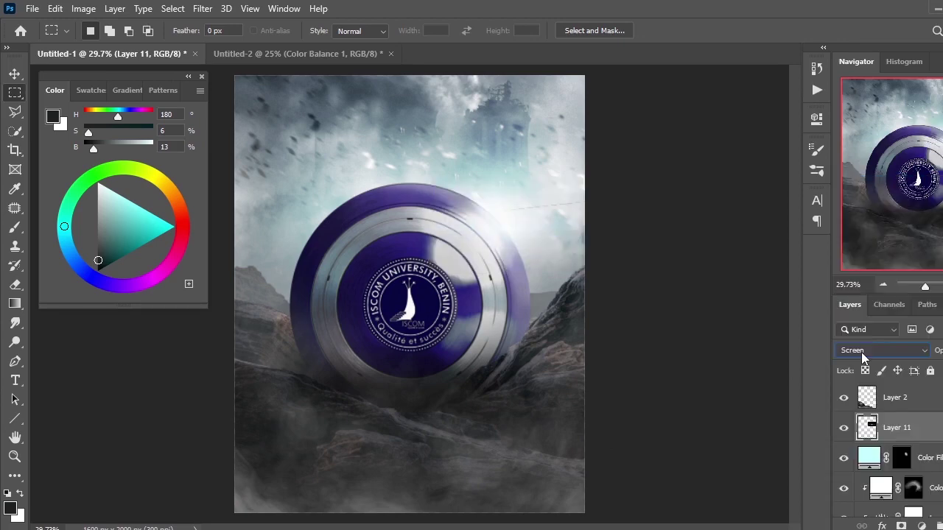
key("ctrl+t")
left_click_drag(503, 219, 514, 221)
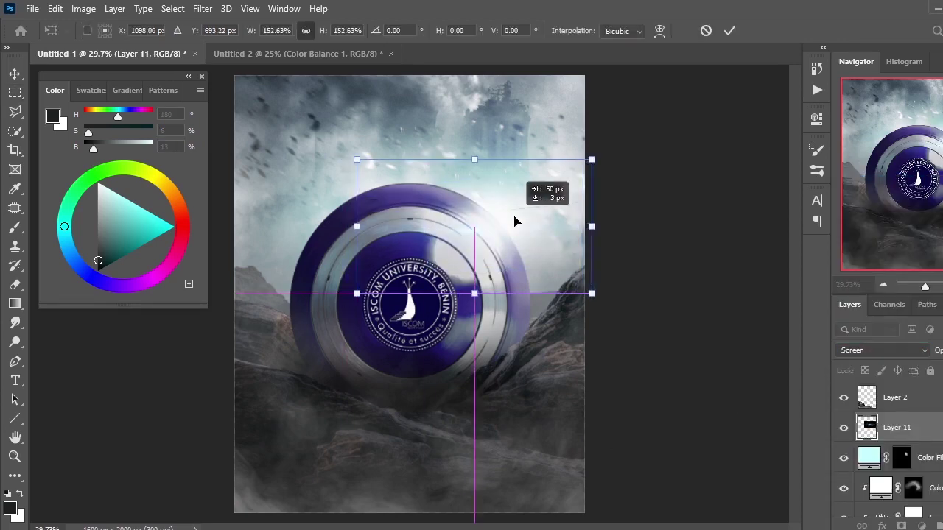
key("Return")
key("ctrl+alt+t")
left_click_drag(514, 264, 514, 266)
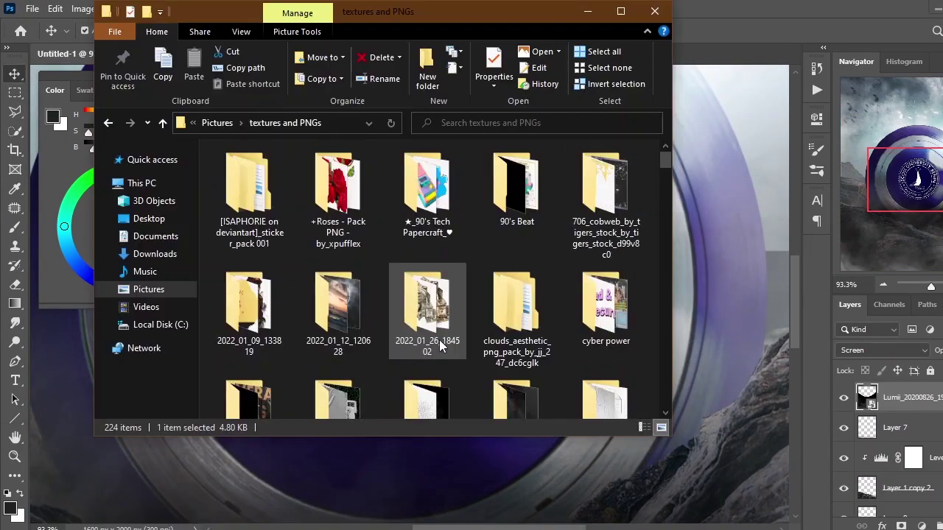
Bring a dark grunge texture into the poster and rotate it diagonally over the shield
scroll(440, 346, "down", 3)
double_click(516, 214)
left_click_drag(337, 192, 471, 280)
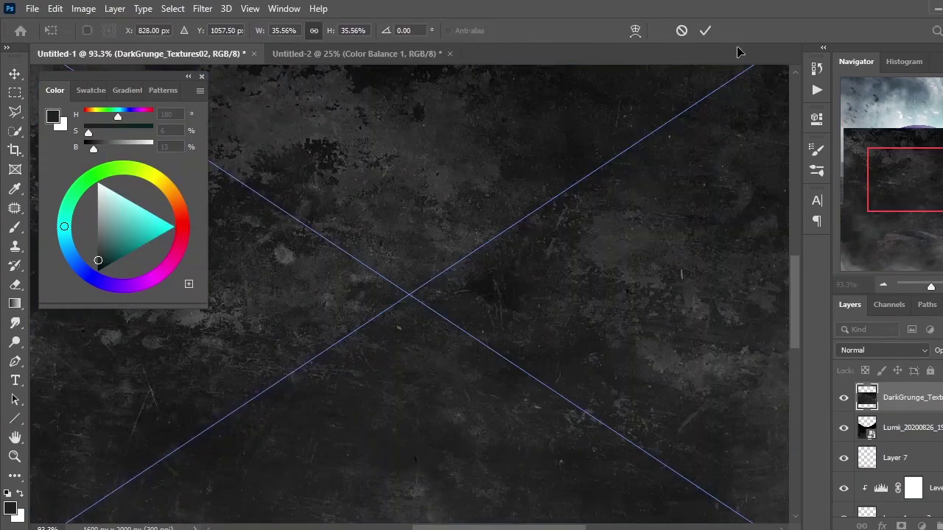
scroll(891, 476, "down", 3)
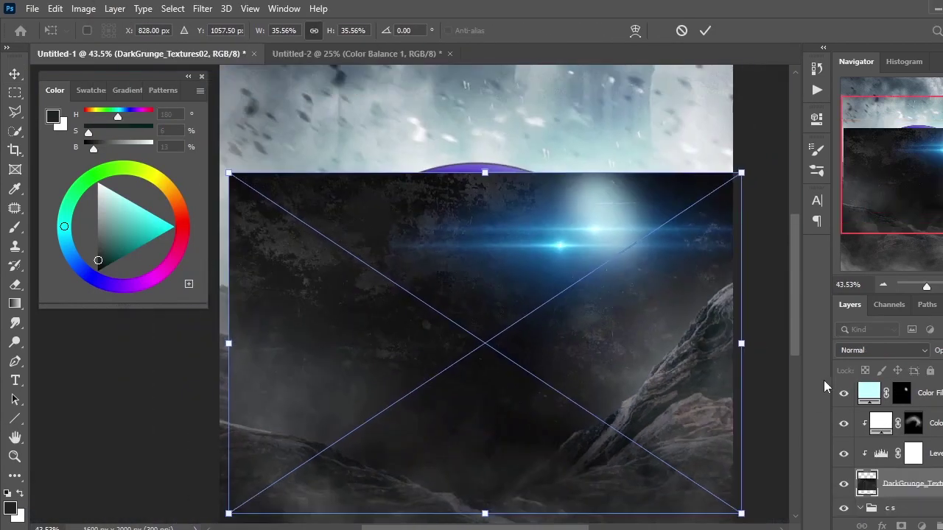
left_click(882, 350)
mouse_move(646, 271)
left_mouse_down()
mouse_move(444, 413)
mouse_move(558, 126)
mouse_move(549, 340)
left_mouse_up()
key("Return")
Set the grunge texture layer's blend mode to Hard Light
left_click(882, 350)
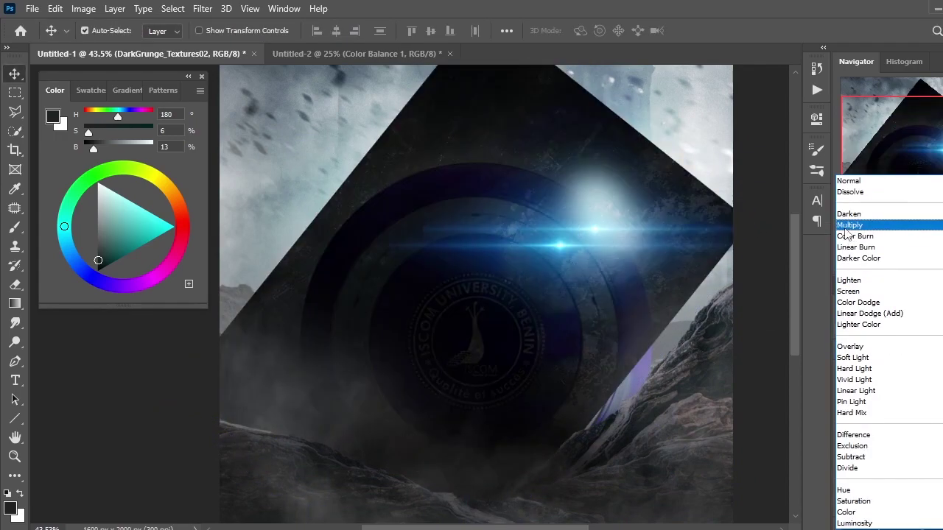
left_click(854, 369)
double_click(924, 483)
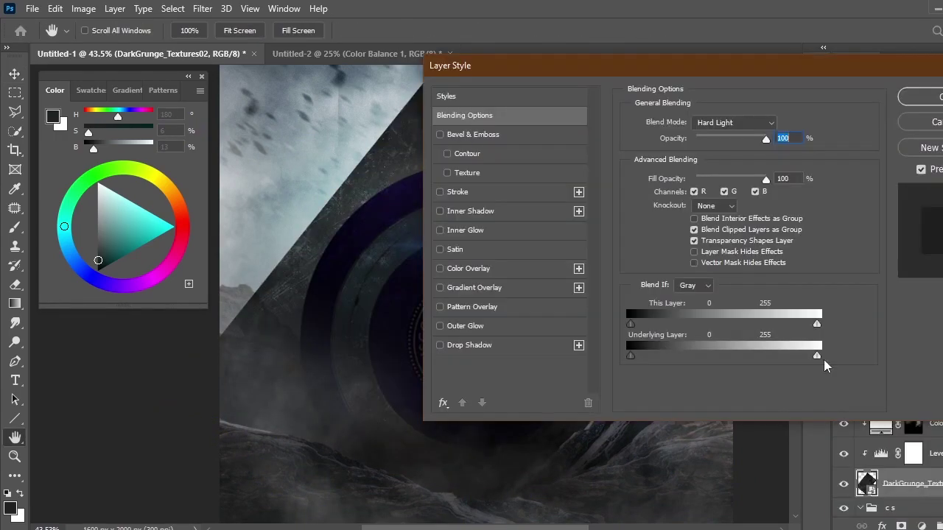
left_click(924, 121)
left_click(881, 369)
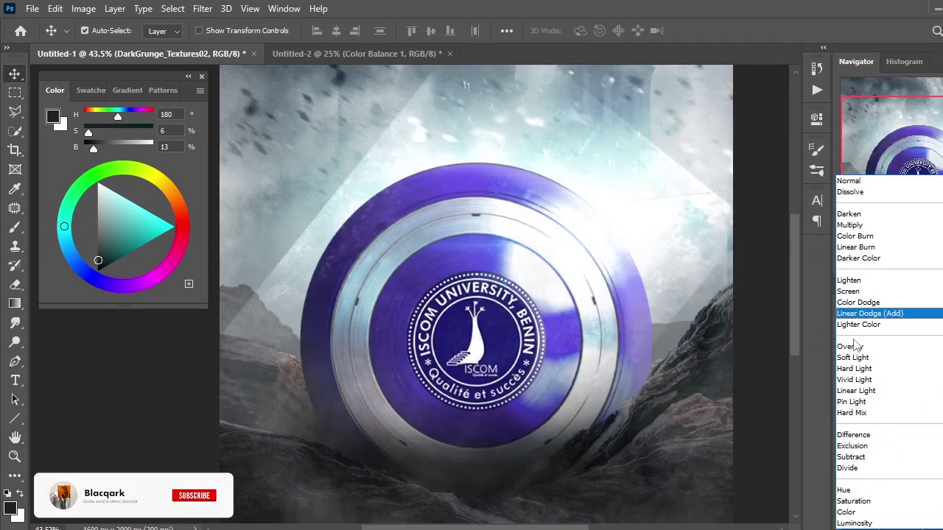
key("Escape")
Hide the texture behind a black mask and enlarge the brush for painting it onto the shield
left_click(897, 483)
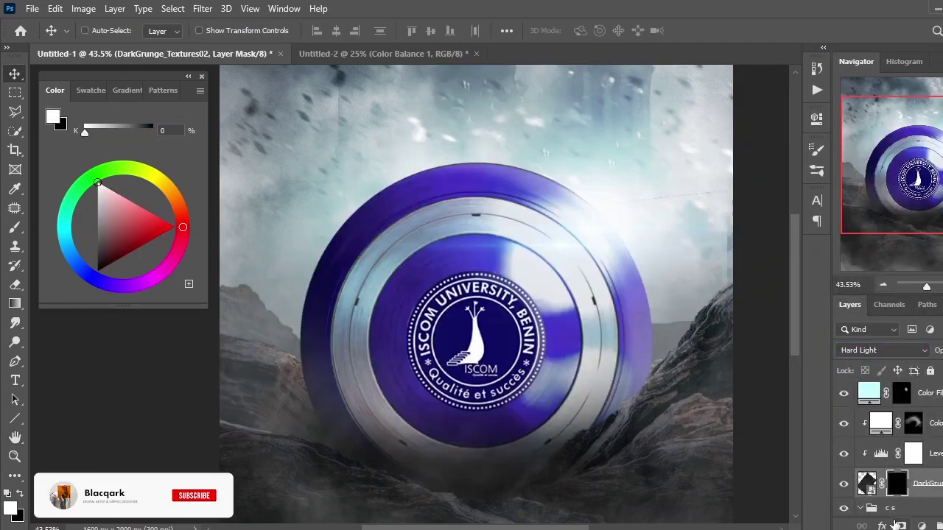
key("b")
scroll(390, 472, "up", 2, "alt")
scroll(280, 441, "up", 1, "alt")
scroll(280, 442, "down", 2, "alt")
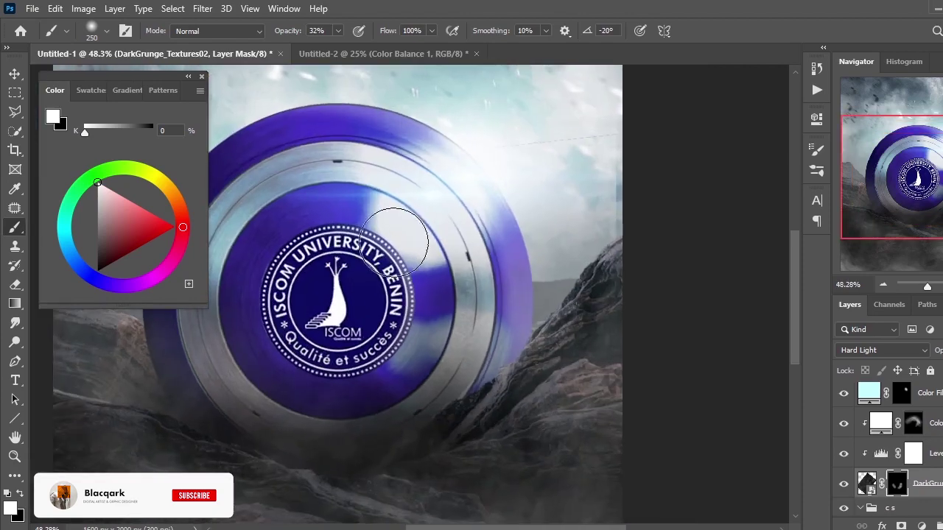
scroll(257, 210, "down", 2, "alt")
scroll(264, 215, "up", 1, "alt")
key("bracketright")
key("bracketright")
key("bracketright")
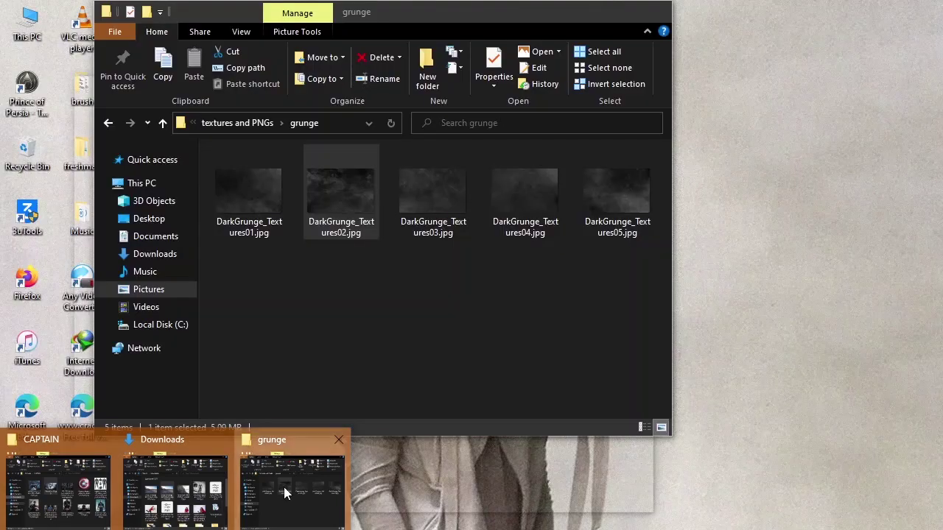
Place another dark grunge texture from the grunge folder into the poster
left_click(290, 484)
left_click(108, 123)
scroll(267, 261, "down", 2)
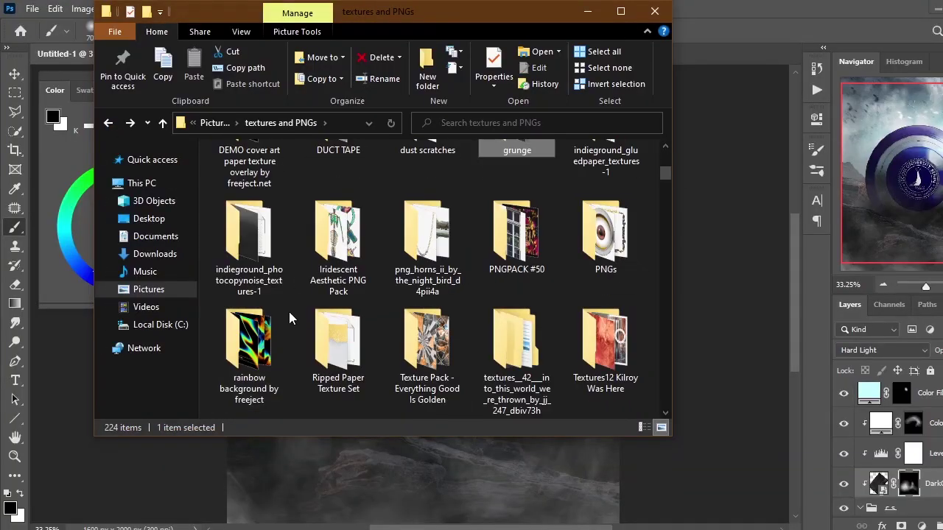
scroll(266, 261, "down", 3)
double_click(249, 158)
left_click(108, 123)
scroll(442, 280, "up", 3)
double_click(518, 294)
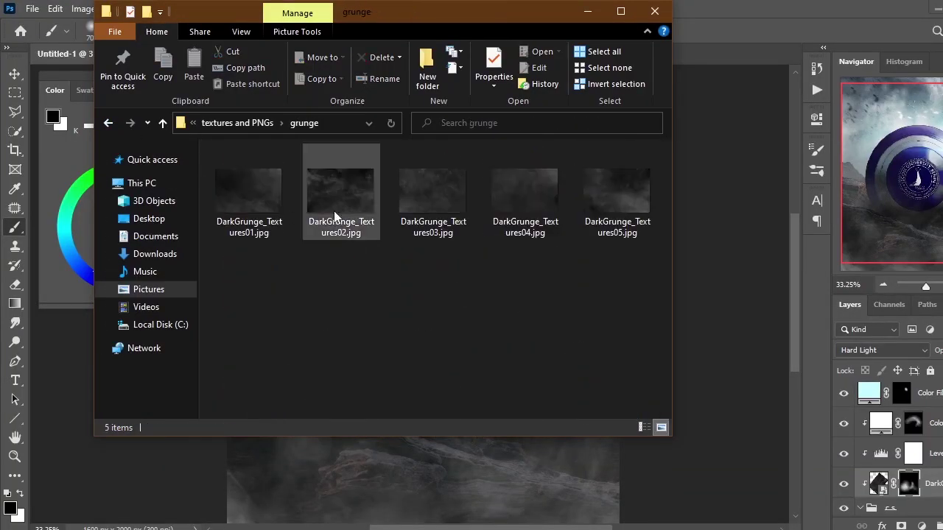
left_click_drag(337, 189, 528, 315)
key("Return")
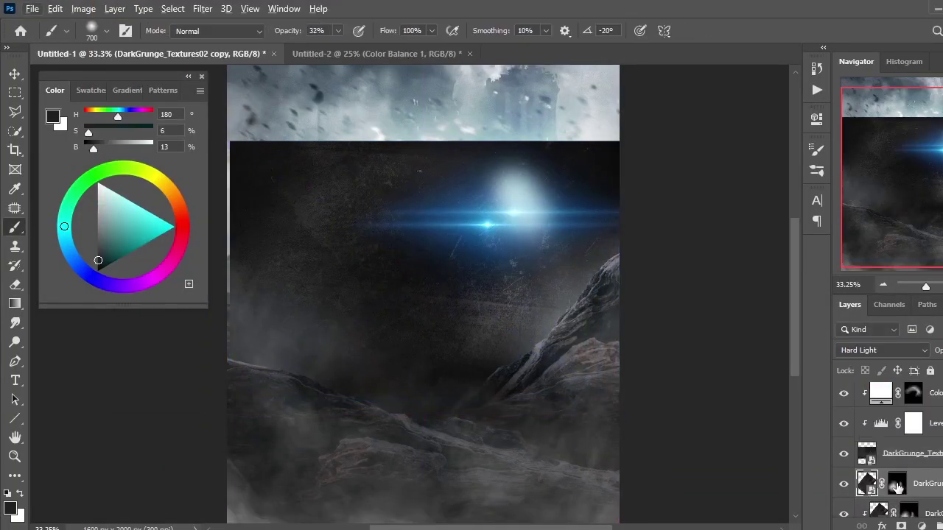
Clip DarkGrunge_Textures05 to the shield and set its blend mode to Difference
key("Delete")
left_click(883, 350)
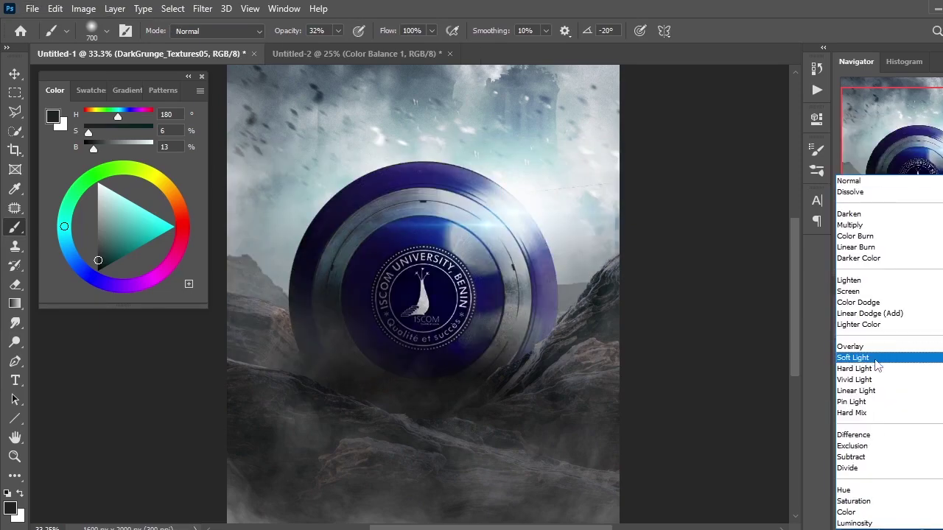
left_click(876, 379)
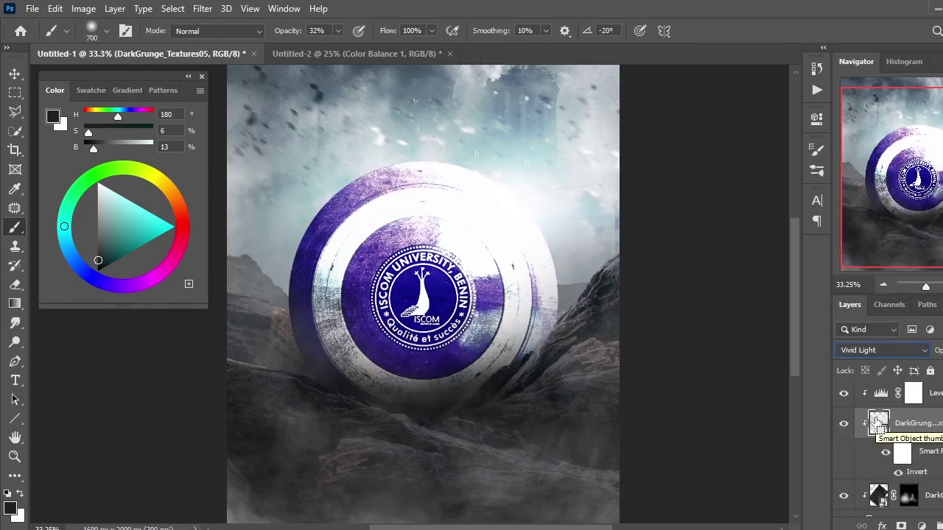
left_click(882, 349)
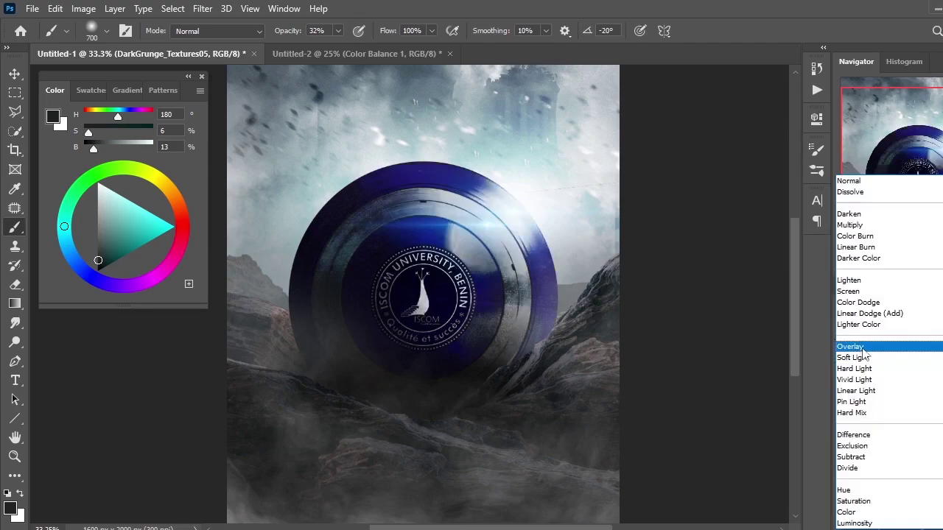
left_click(858, 436)
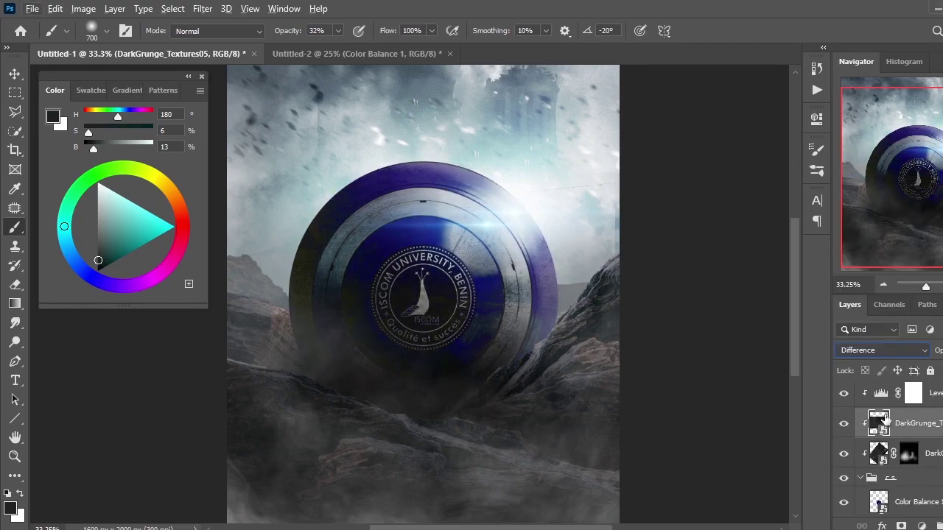
double_click(886, 419)
mouse_move(570, 69)
left_mouse_down()
mouse_move(791, 69)
mouse_move(769, 58)
left_mouse_up()
key("Escape")
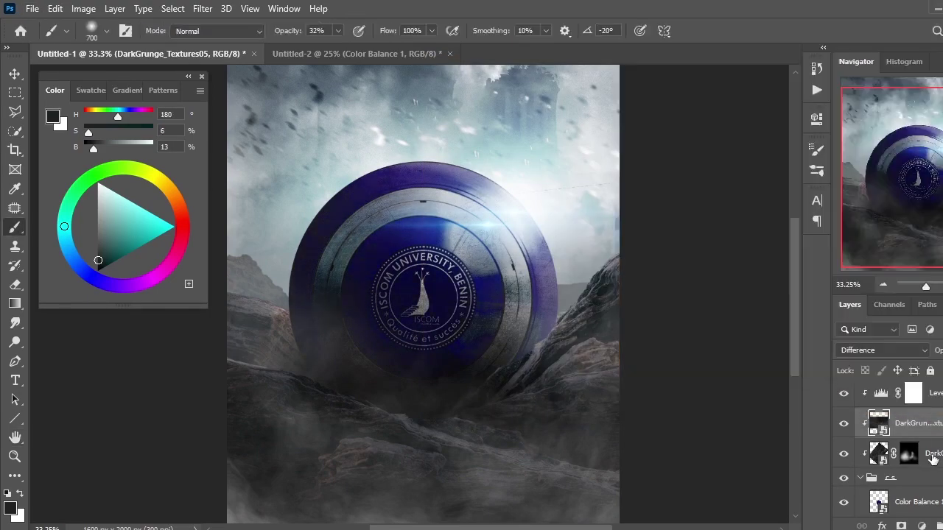
Hide the texture behind a black layer mask and zoom out to the whole poster
left_click(901, 525, "alt")
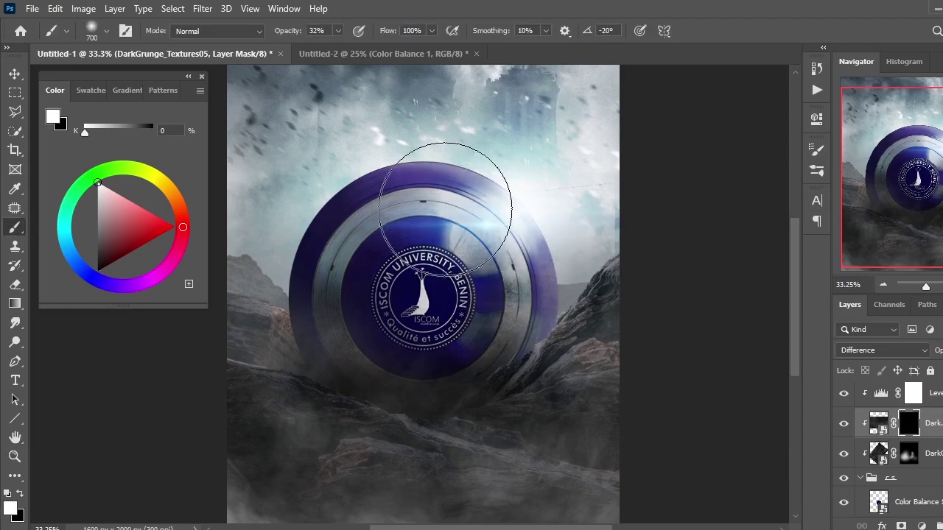
scroll(349, 350, "down", 2)
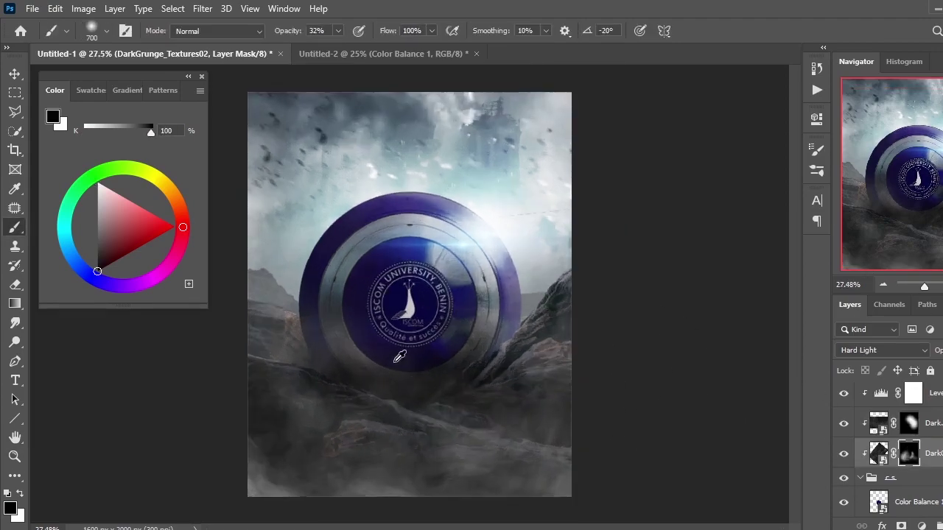
scroll(331, 324, "up", 3)
scroll(310, 295, "down", 3)
scroll(297, 278, "up", 1)
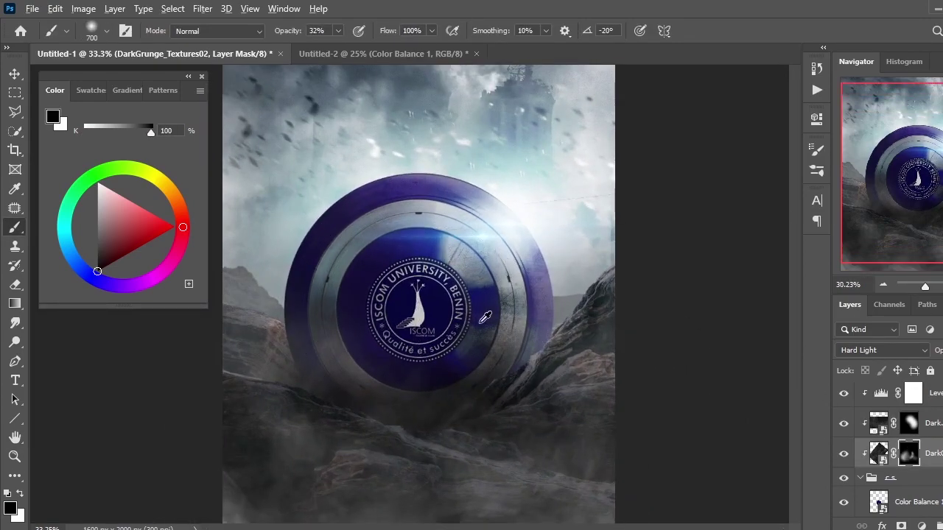
key("ctrl+minus")
Add a Bleach Bypass Color Lookup layer, blended out of the bright areas
key("c")
key("v")
scroll(916, 418, "up", 3)
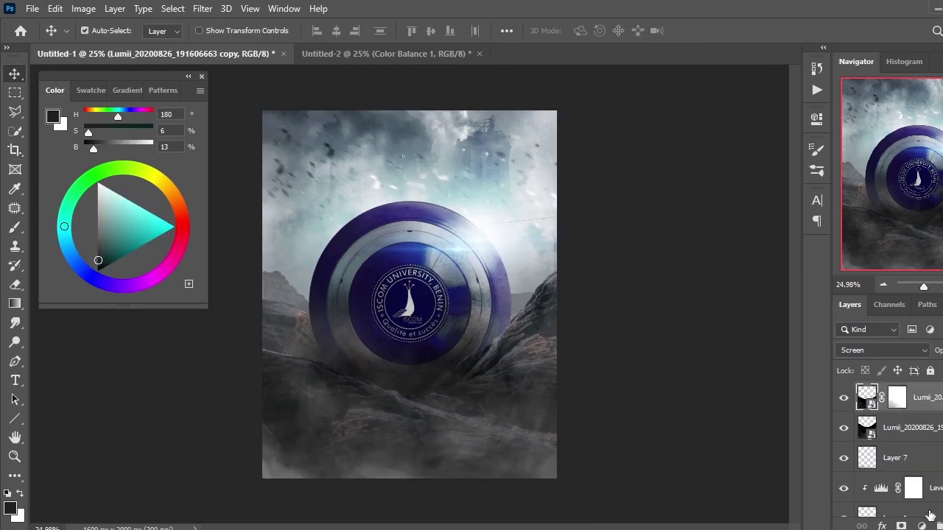
left_click(929, 516)
left_click(721, 164)
left_click(715, 67)
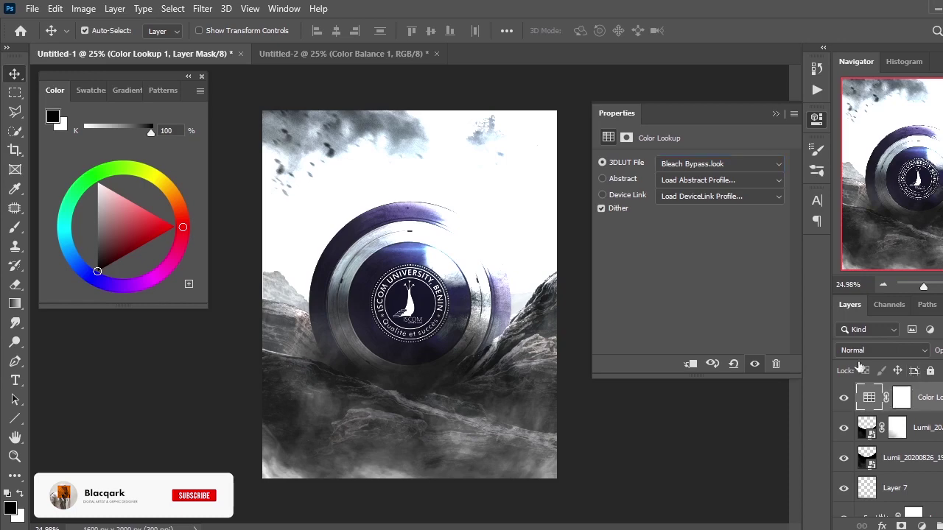
mouse_move(722, 323)
left_mouse_down()
mouse_move(810, 318)
mouse_move(692, 314)
left_mouse_up()
left_click_drag(635, 53, 805, 20)
left_click_drag(858, 282, 870, 280)
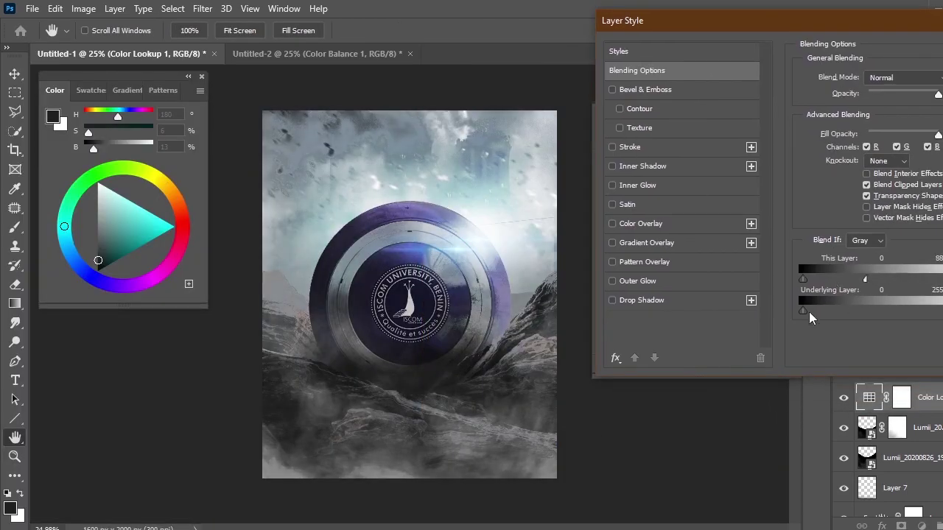
key("Return")
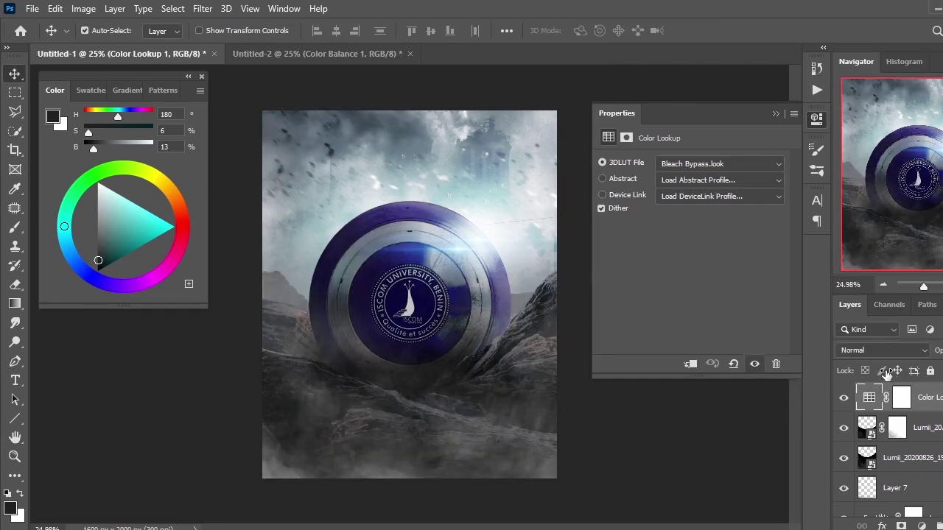
Add a second Color Lookup with Crisp_Warm, then shift it to cooler tones
left_click(920, 526)
left_click(913, 482)
left_click(718, 163)
left_click(694, 80)
key("Down")
key("Down")
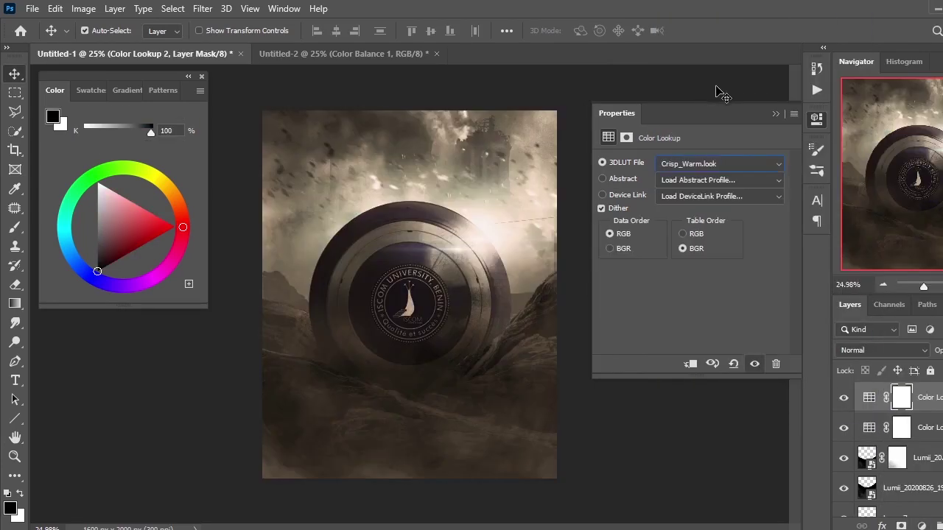
key("Down")
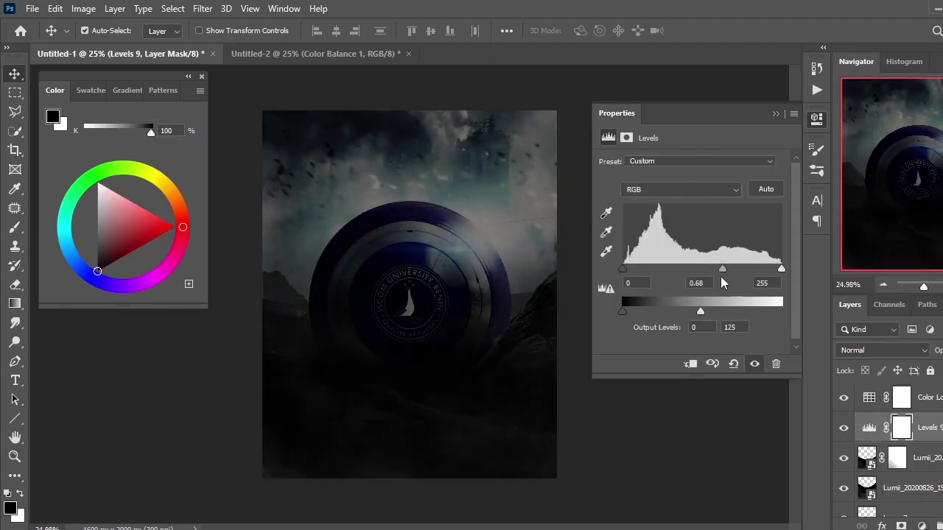
Invert the darkening Levels mask to black and paint white at the poster's top and bottom
left_click(901, 427)
key("ctrl+i")
key("b")
key("x")
mouse_move(294, 477)
left_mouse_down()
mouse_move(431, 452)
mouse_move(221, 421)
left_mouse_up()
left_click_drag(545, 133, 198, 348)
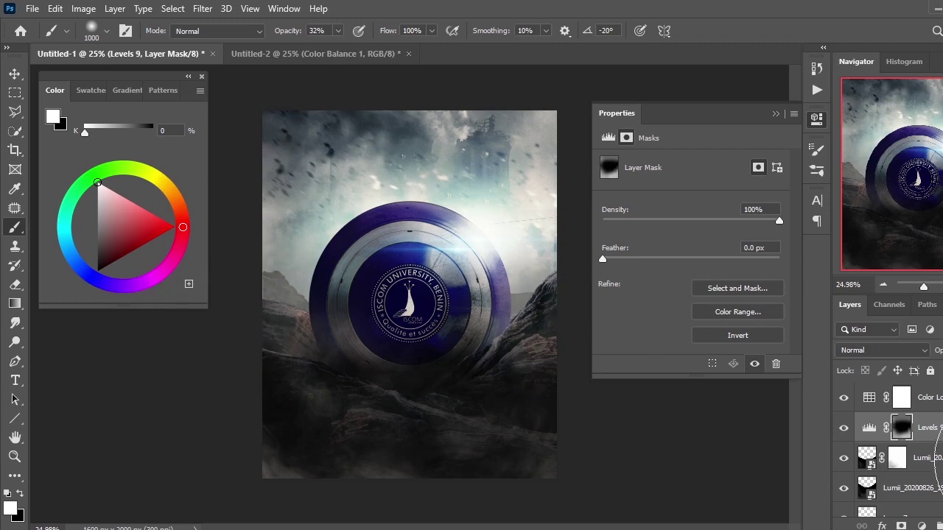
Set a Color Lookup to FuturisticBleak.3DL and stamp visible layers into merged Layer 12
left_click(718, 164)
left_click(685, 194)
key("Down")
key("Down")
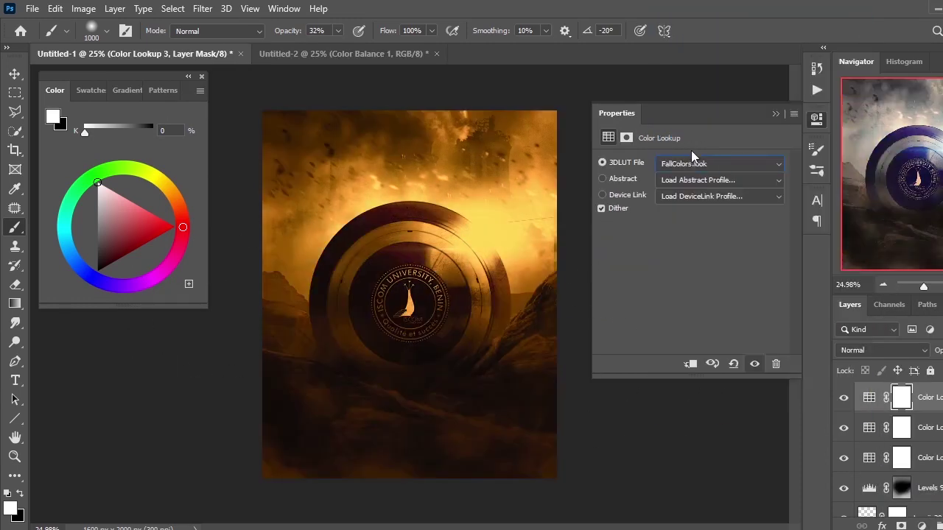
key("Down")
key("Down")
key("Down")
key("Down")
key("Down")
key("Down")
key("Down")
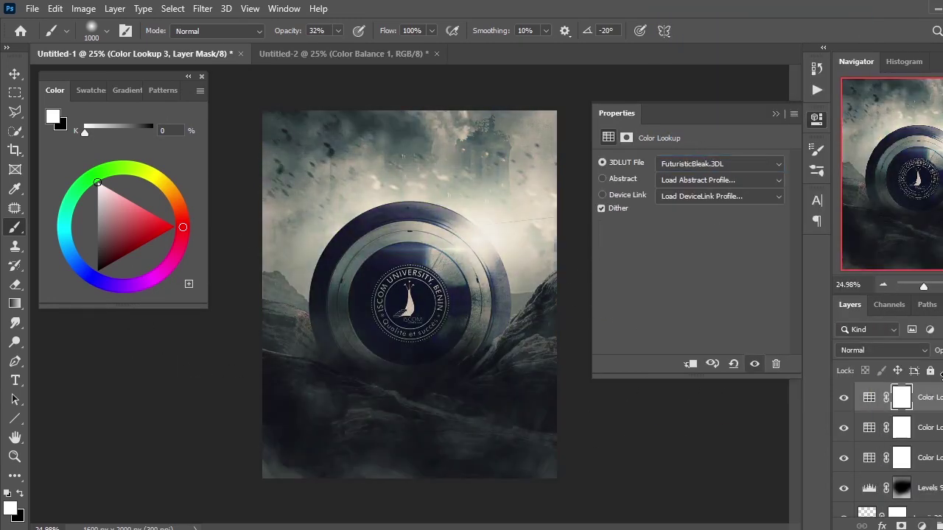
key("ctrl+shift+alt+e")
Apply Detail Extractor in Color Efex Pro 4 with higher contrast and slightly less detail
left_click(202, 8)
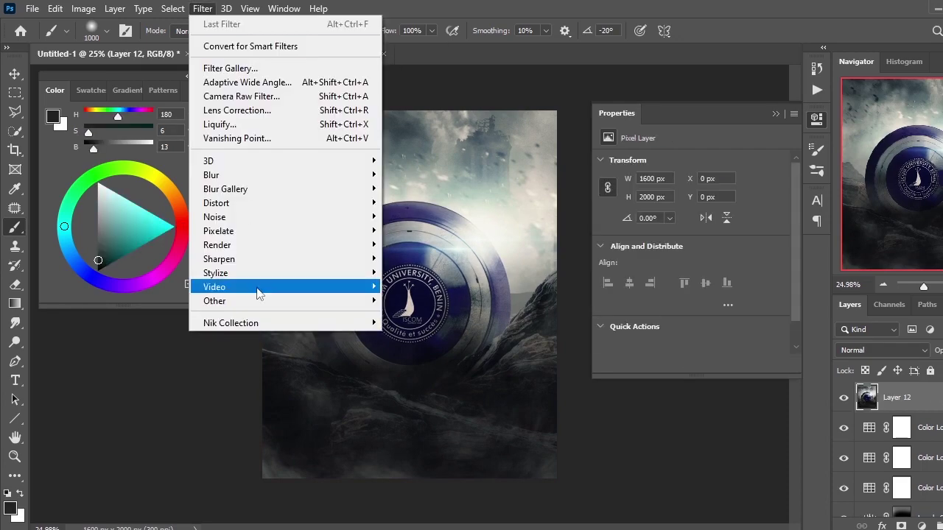
left_click(419, 341)
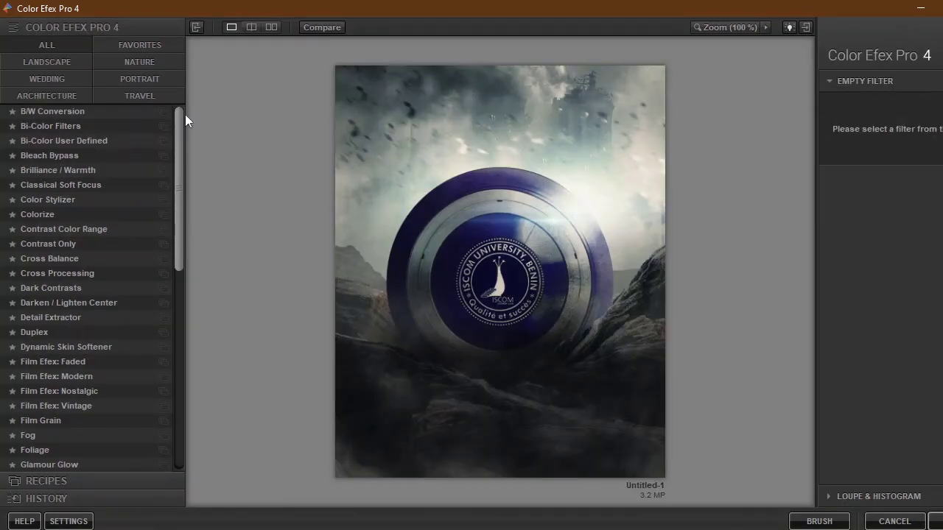
left_click(49, 155)
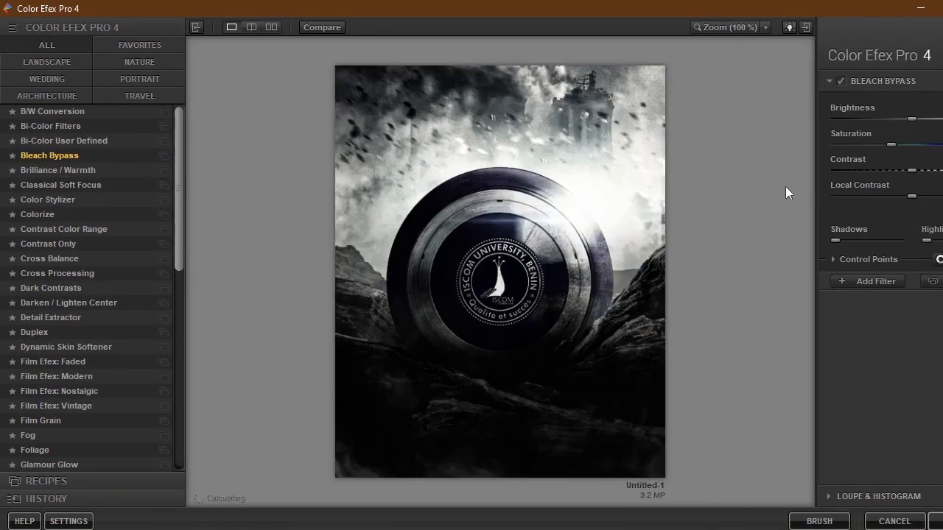
scroll(64, 391, "down", 5)
scroll(147, 221, "up", 2)
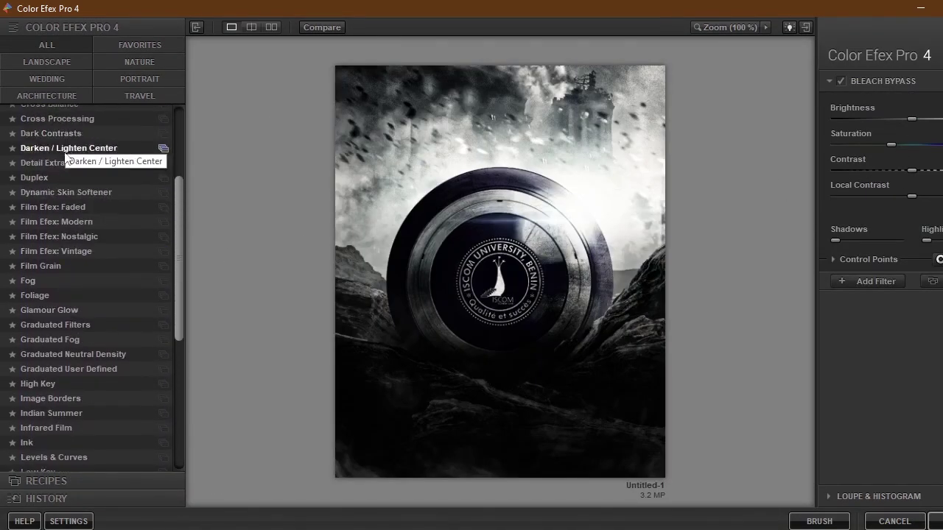
left_click(50, 163)
left_click_drag(892, 144, 930, 145)
left_click_drag(880, 119, 872, 118)
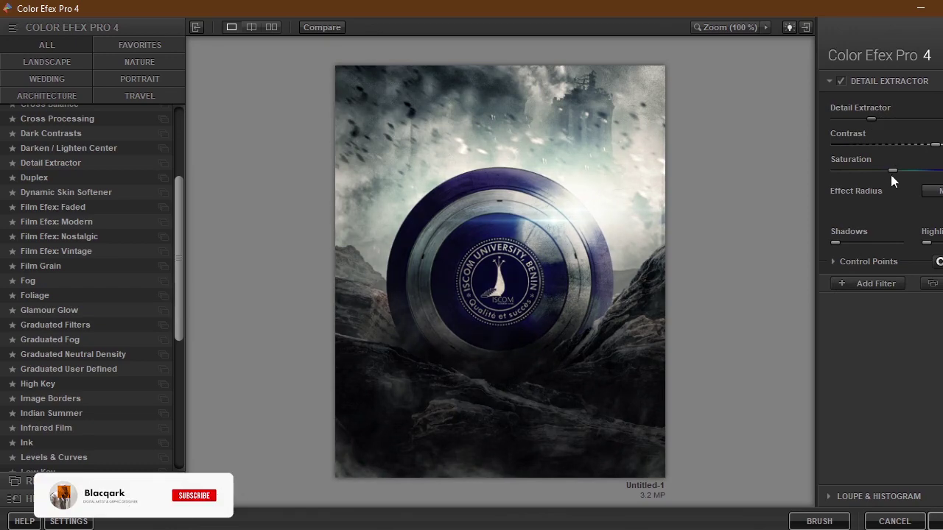
Try Bleach Bypass as a second filter with adjusted contrast and brightness, then undo it
left_click(875, 283)
scroll(33, 160, "up", 2)
left_click(49, 112)
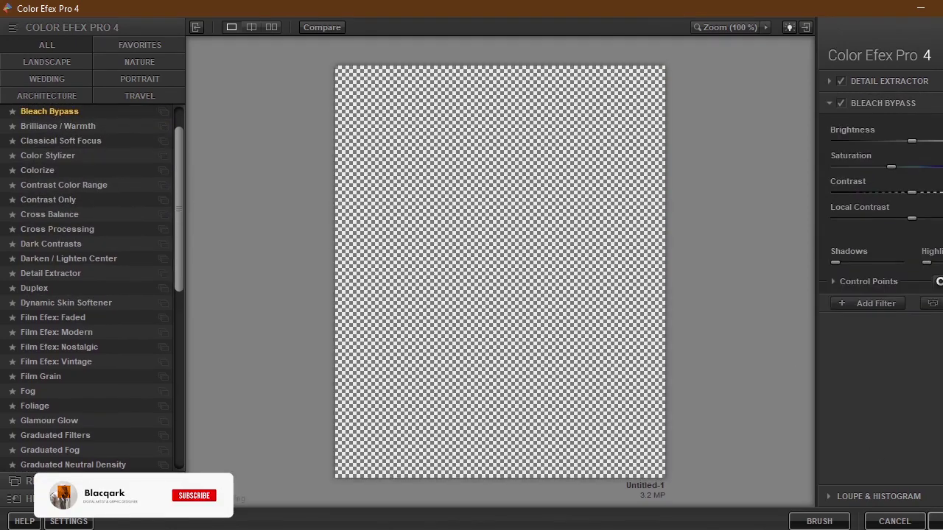
left_click_drag(911, 218, 863, 193)
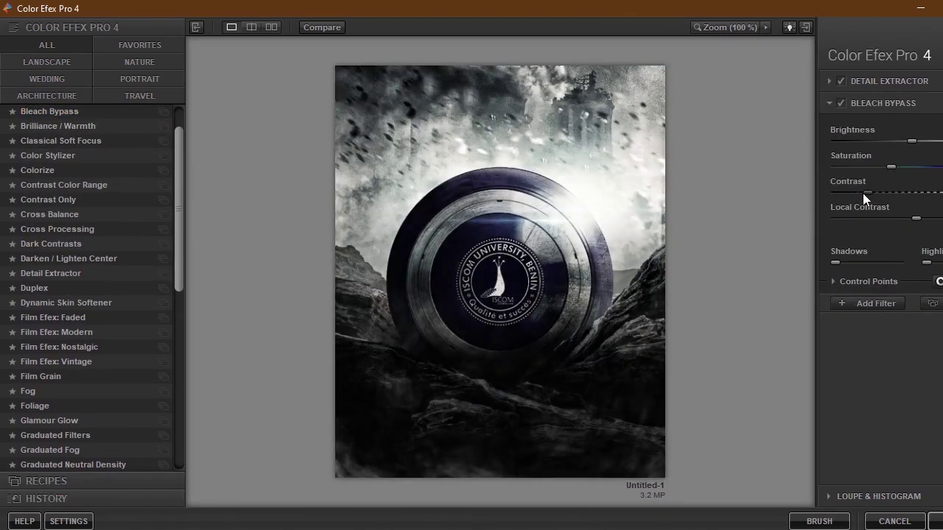
left_click_drag(912, 140, 921, 140)
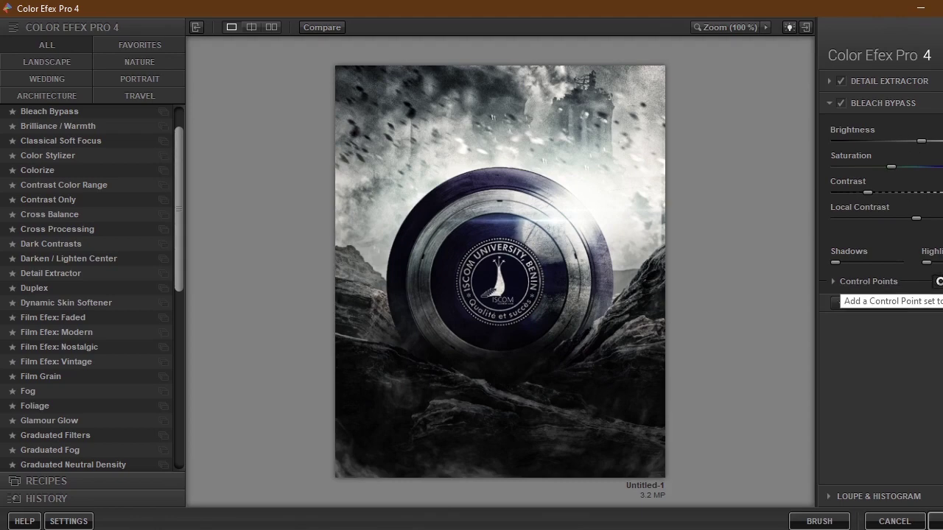
key("ctrl+z")
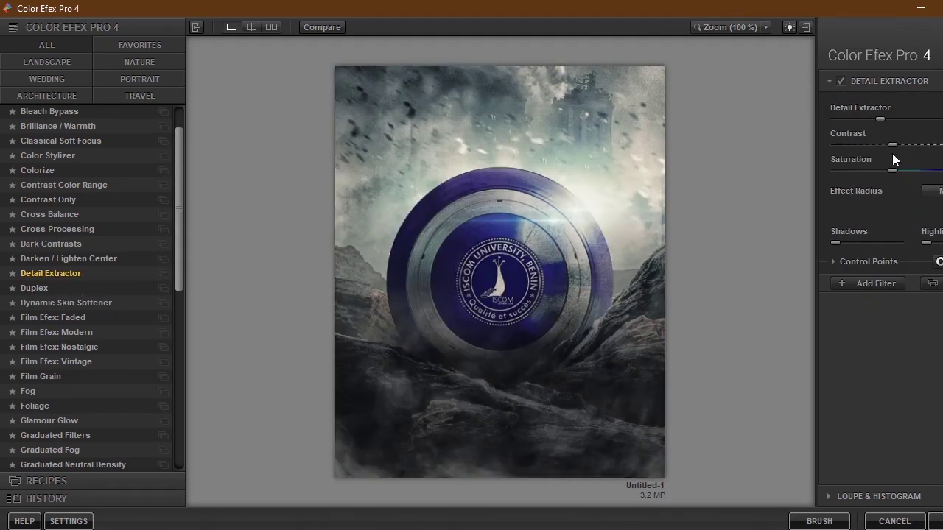
Add a Cross Processing filter using an E6 to C41 method and apply the stack
left_click(876, 284)
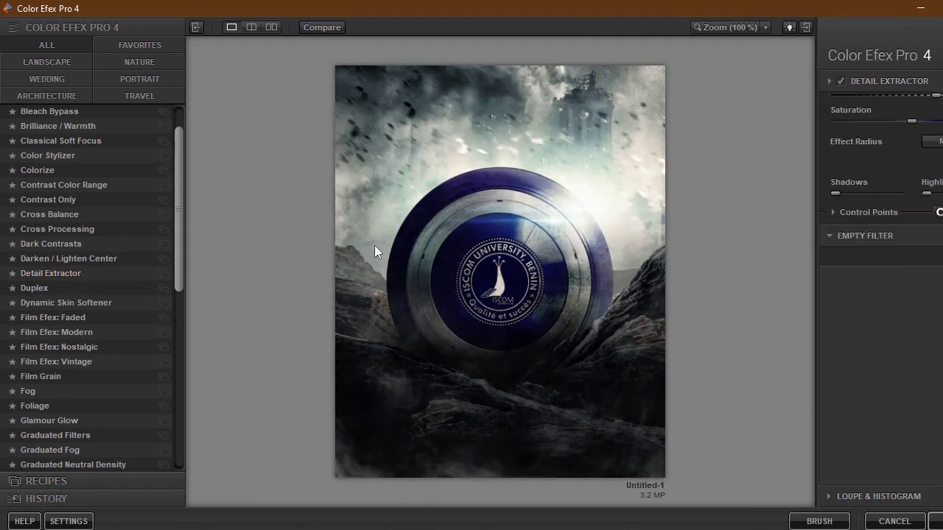
scroll(72, 154, "up", 2)
scroll(71, 154, "down", 1)
left_click(59, 251)
left_click(927, 136)
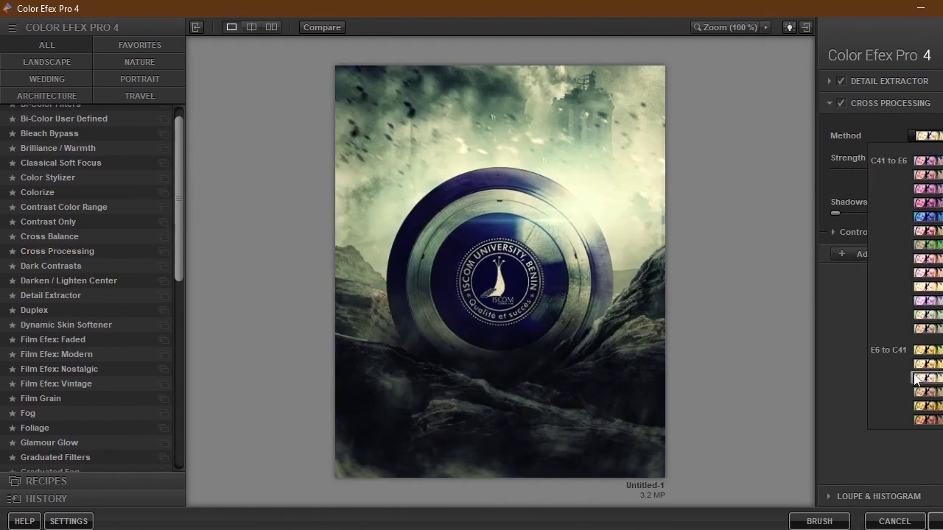
left_click(919, 407)
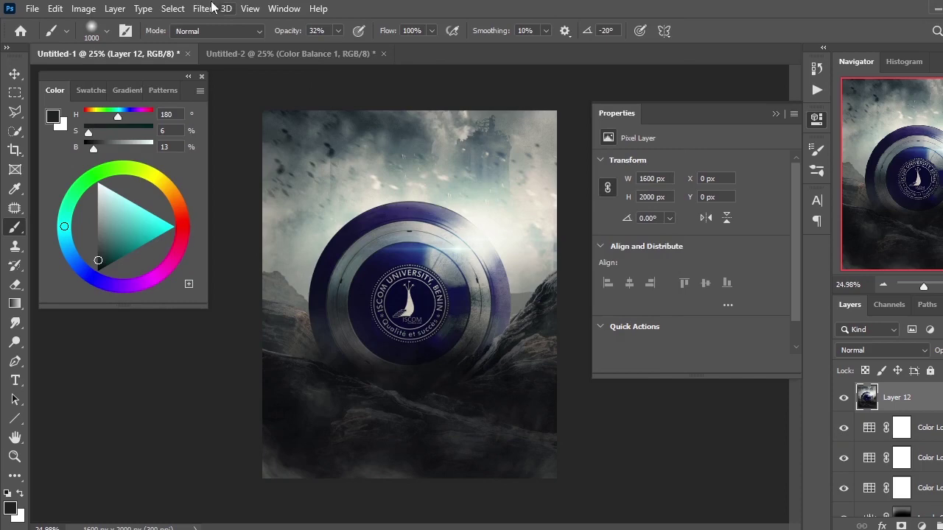
left_click(211, 8)
left_click(236, 25)
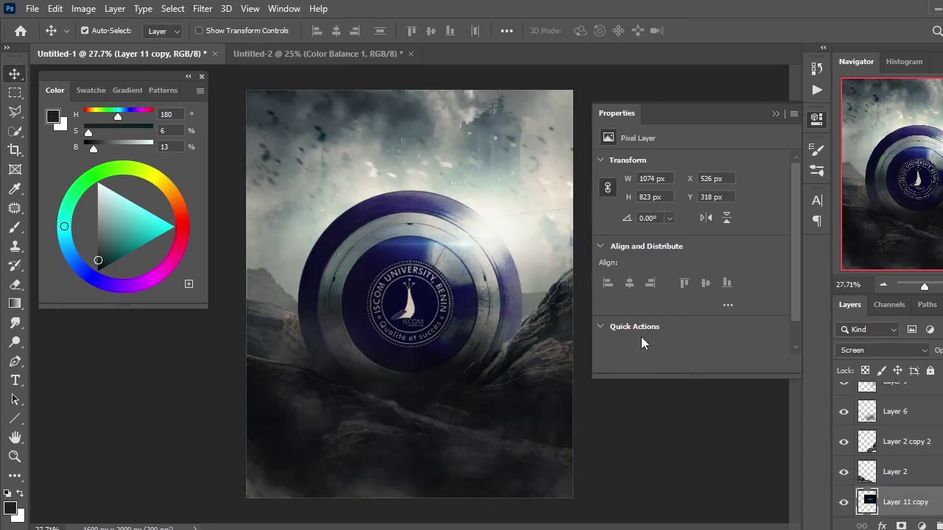
Move the Layer 11 copy overlay up-left and reapply the Color Efex grade to merged Layer 13
key("ctrl+t")
left_click_drag(606, 310, 535, 250)
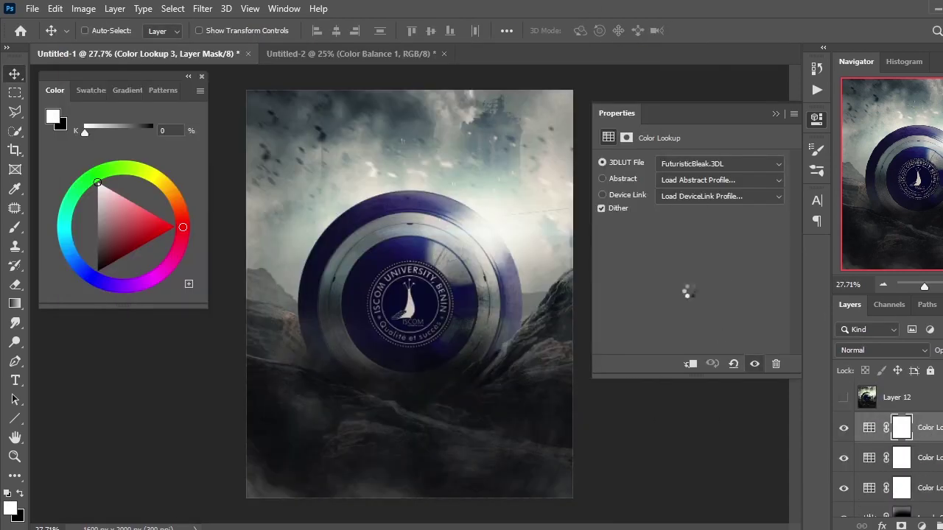
key("ctrl+alt+f")
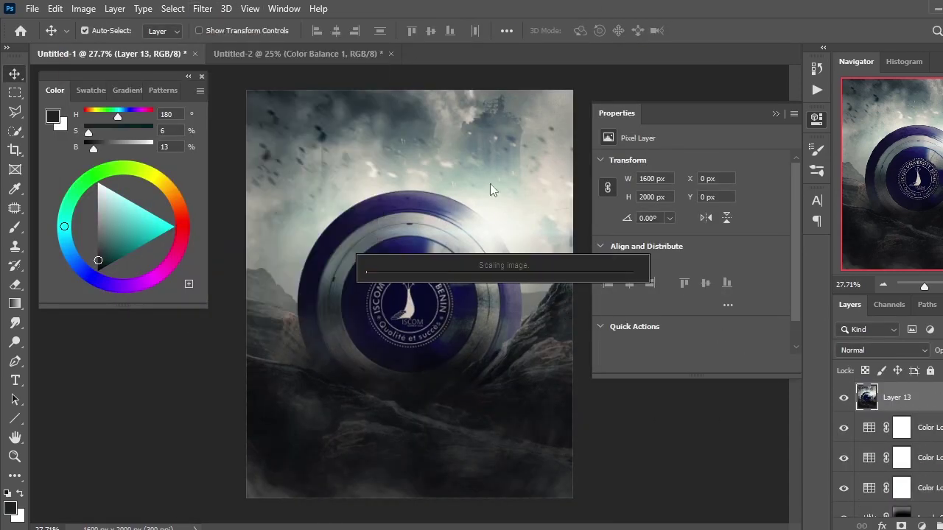
Duplicate Layer 13 and convert the copy to a smart object for smart filters
key("ctrl+z")
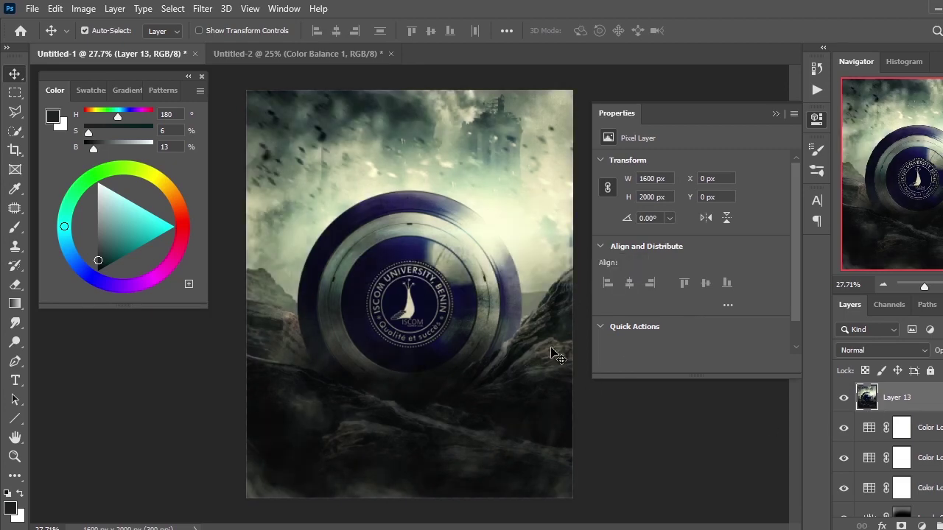
left_click(202, 8)
key("Escape")
key("ctrl+j")
left_click(202, 8)
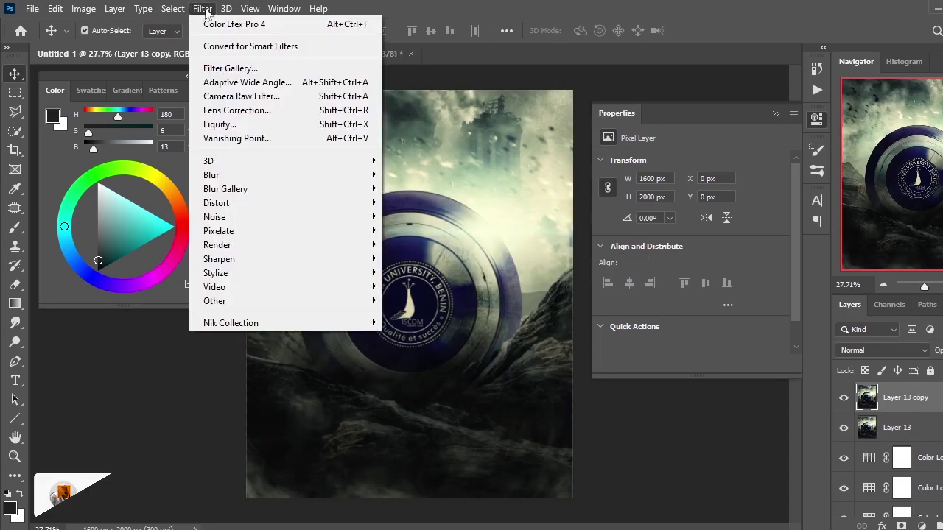
left_click(250, 46)
left_click(486, 213)
left_click(202, 8)
mouse_move(225, 189)
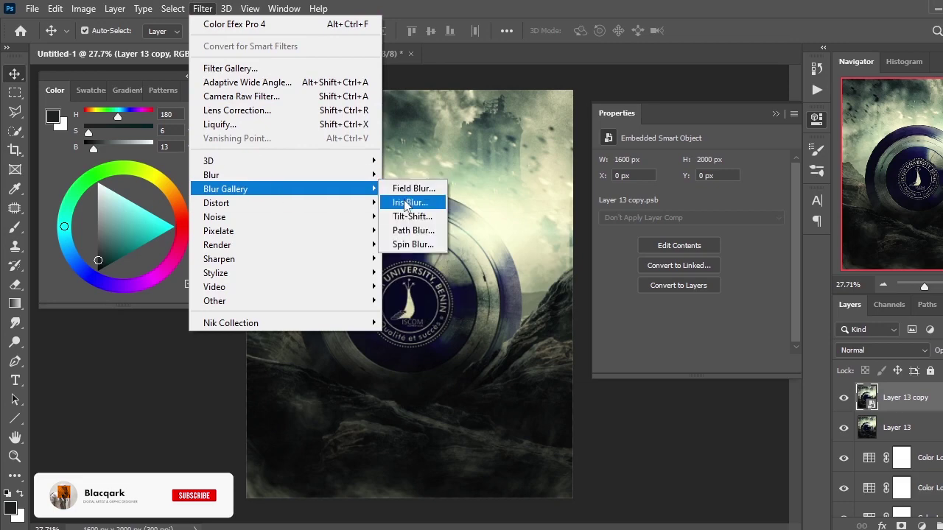
In Blur Gallery, clear the centre blur, disable Field Blur and enable Iris Blur
left_click(410, 188)
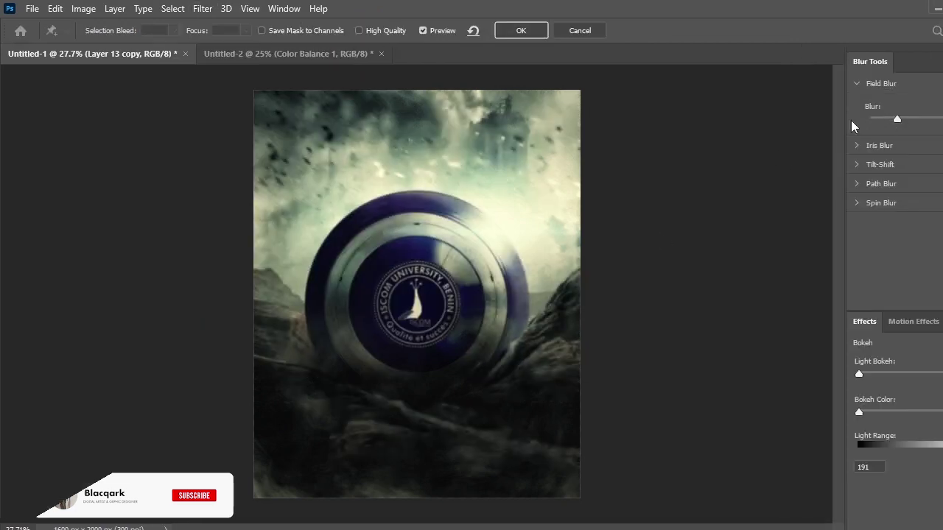
left_click(270, 243)
left_click(417, 310)
left_click_drag(421, 314, 238, 266)
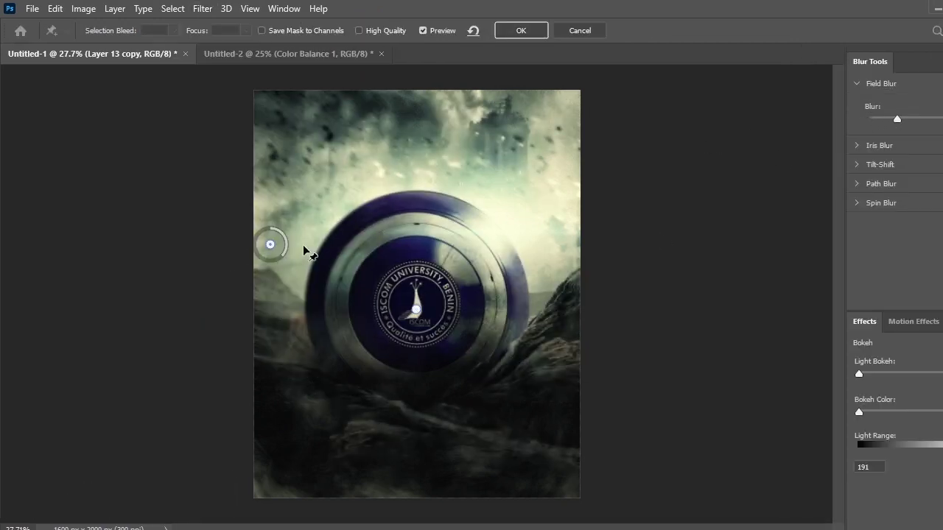
left_click(875, 84)
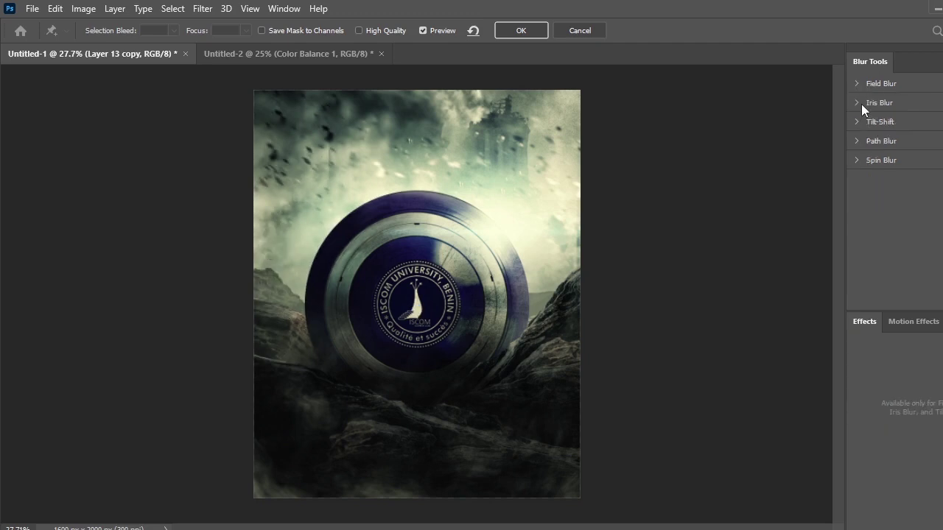
left_click(861, 103)
Enlarge and raise the iris ellipse over the shield, lower the blur strength, and apply
left_click_drag(421, 204, 421, 103)
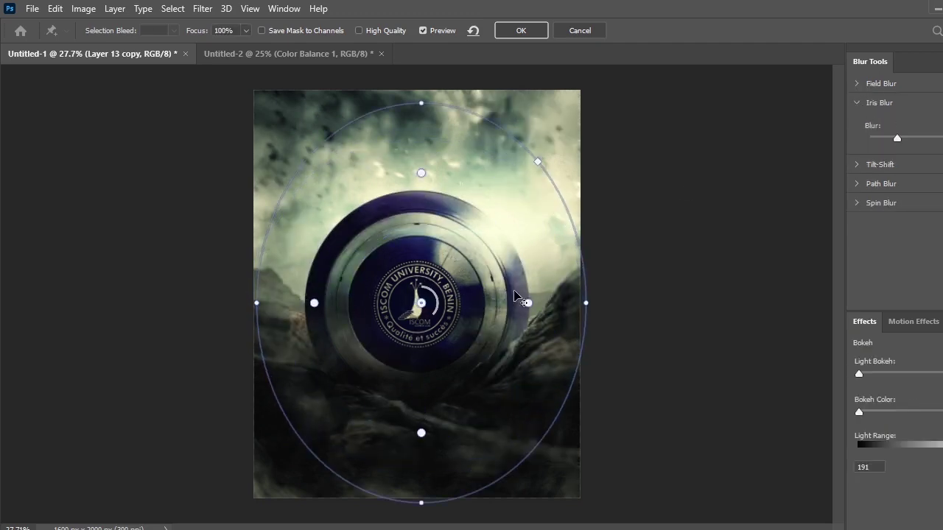
left_click_drag(256, 303, 227, 313)
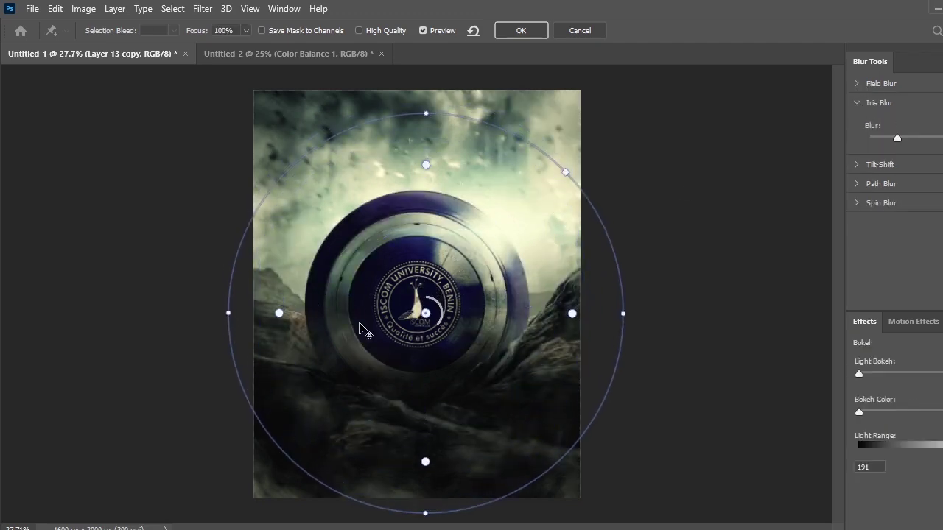
left_click_drag(425, 111, 424, 65)
left_click_drag(897, 138, 885, 138)
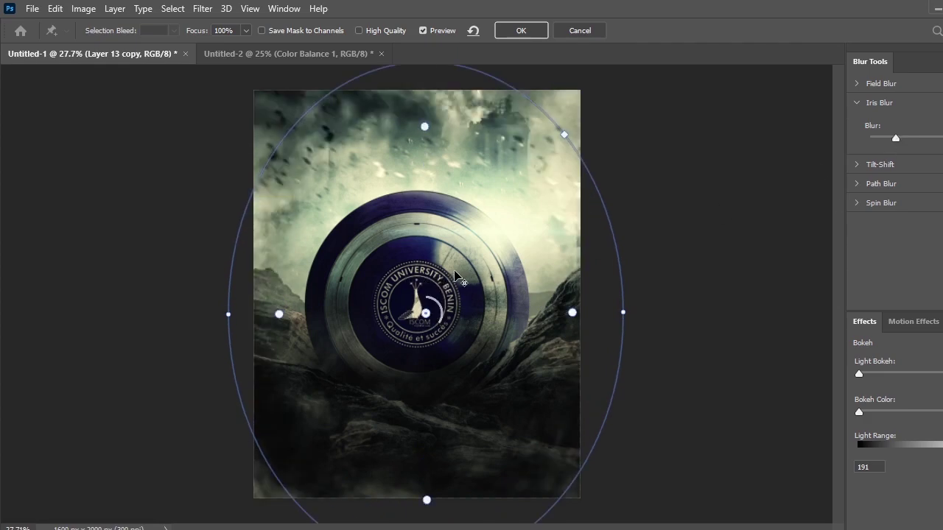
left_click_drag(425, 313, 421, 272)
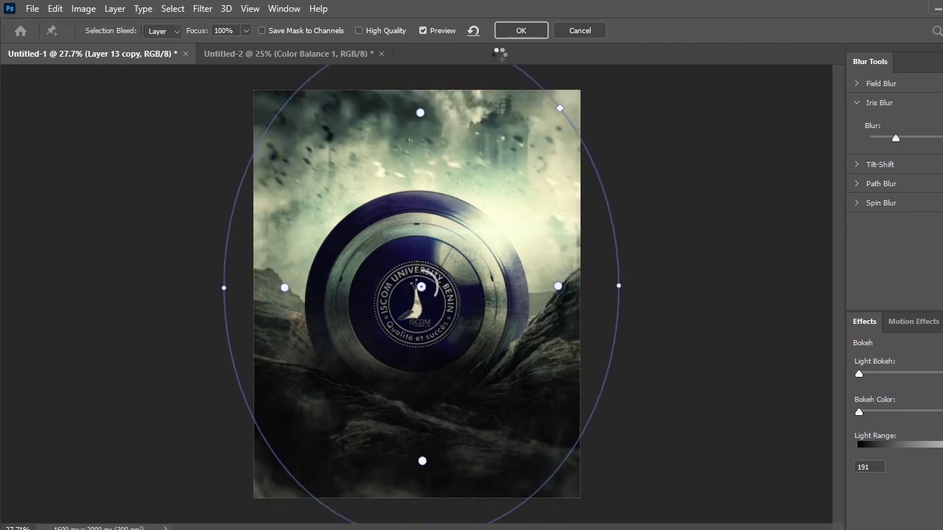
left_click(520, 30)
left_click(202, 8)
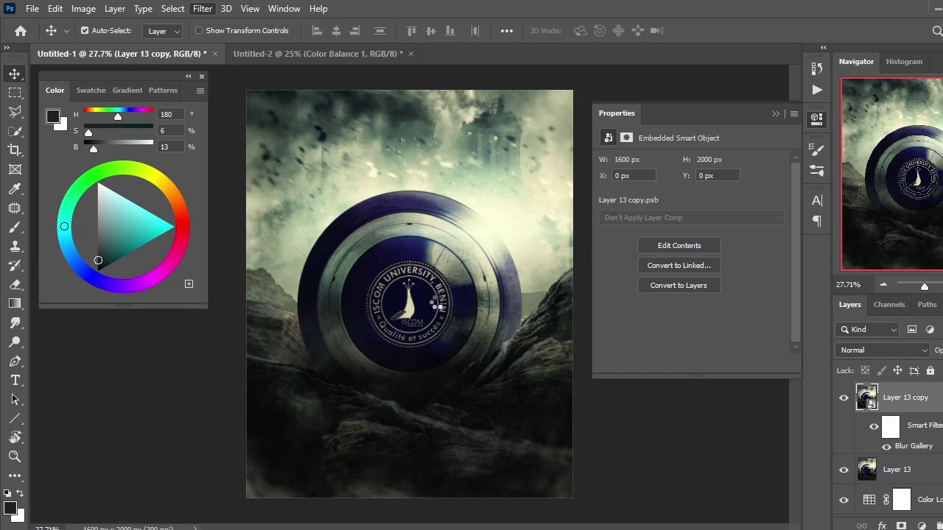
scroll(773, 221, "up", 5)
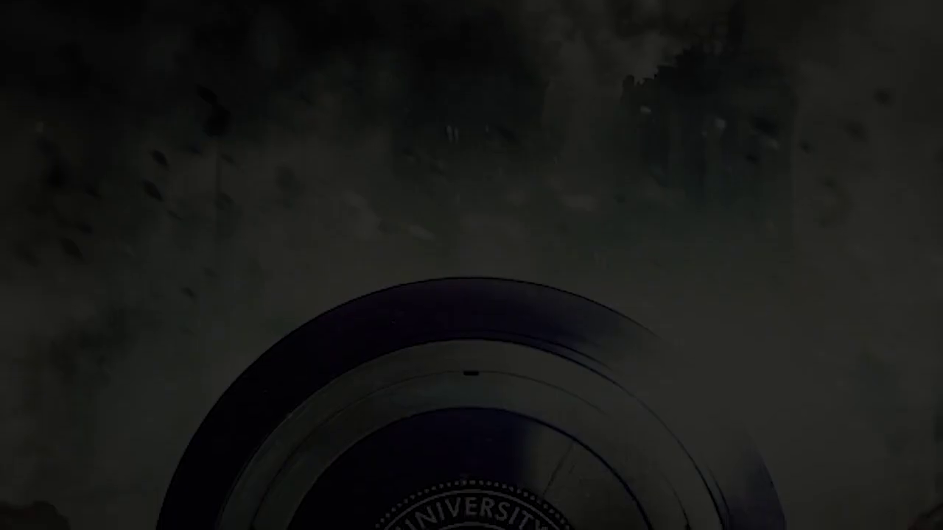